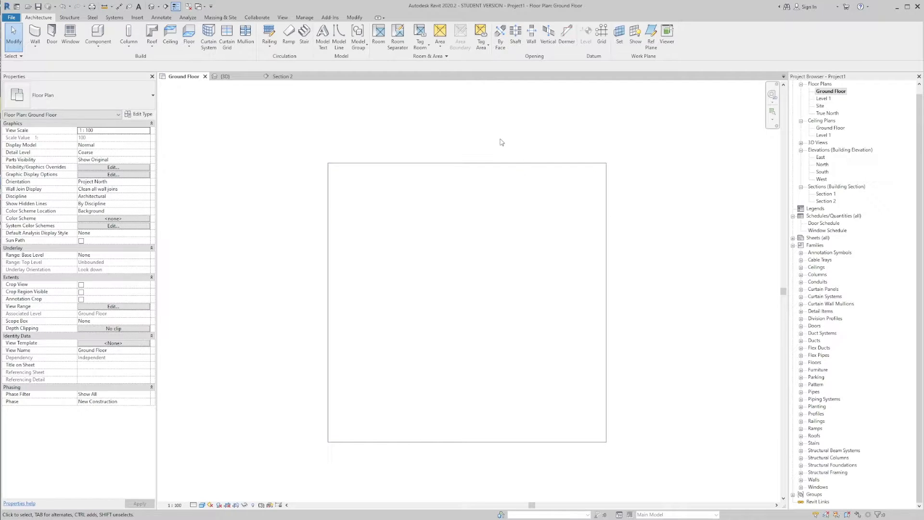
Step: Start an in-place model component in the Generic Models category, named Generic Models 1
{"action": "middle_click_drag", "start_coordinate": [430, 126], "coordinate": [447, 123]}
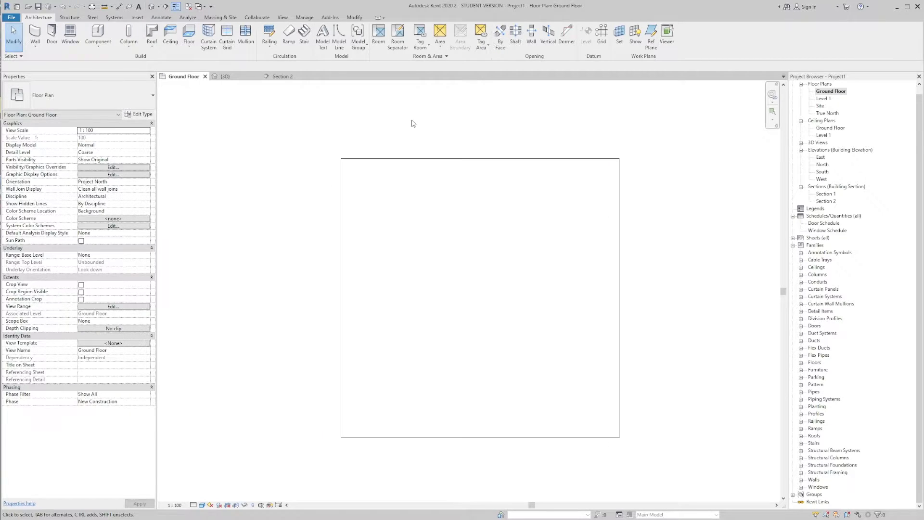
{"action": "left_click", "coordinate": [98, 43]}
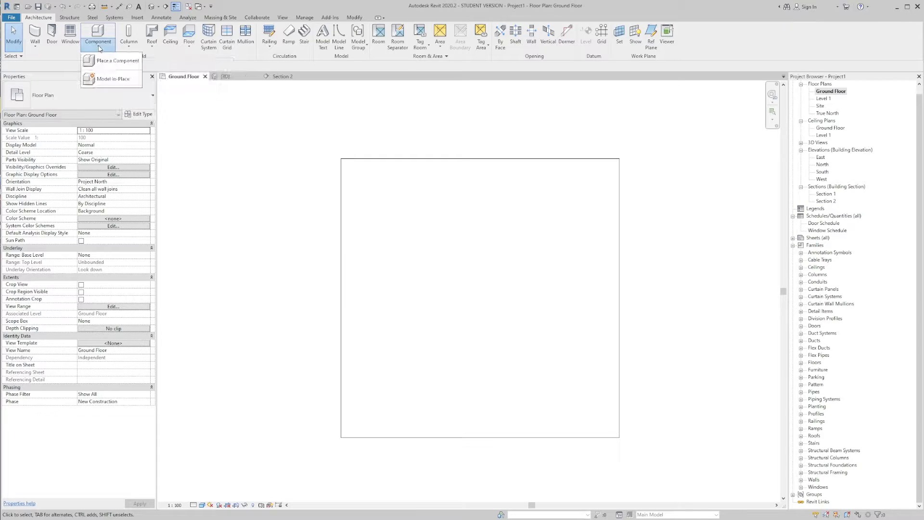
{"action": "left_click", "coordinate": [110, 83]}
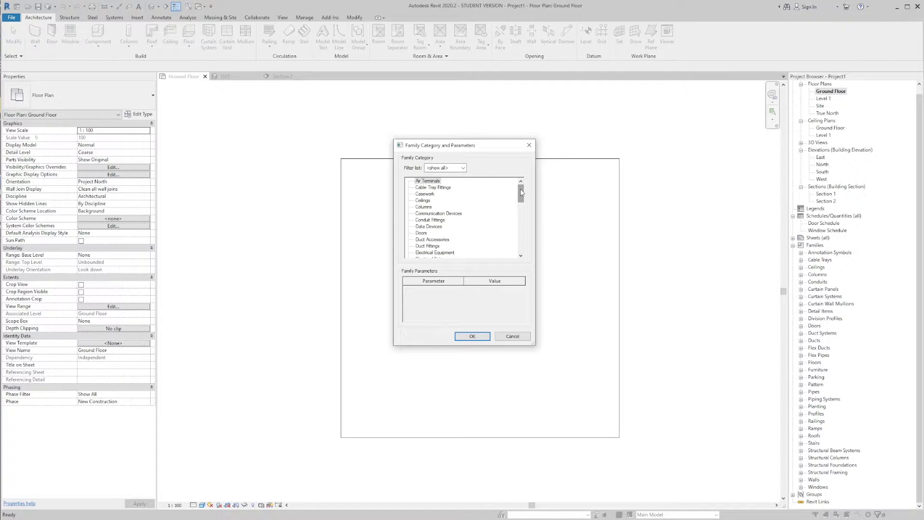
{"action": "mouse_move", "coordinate": [521, 192]}
{"action": "left_mouse_down"}
{"action": "mouse_move", "coordinate": [526, 247]}
{"action": "mouse_move", "coordinate": [522, 190]}
{"action": "left_mouse_up"}
{"action": "left_click", "coordinate": [431, 220]}
{"action": "left_click_drag", "start_coordinate": [522, 193], "coordinate": [528, 210]}
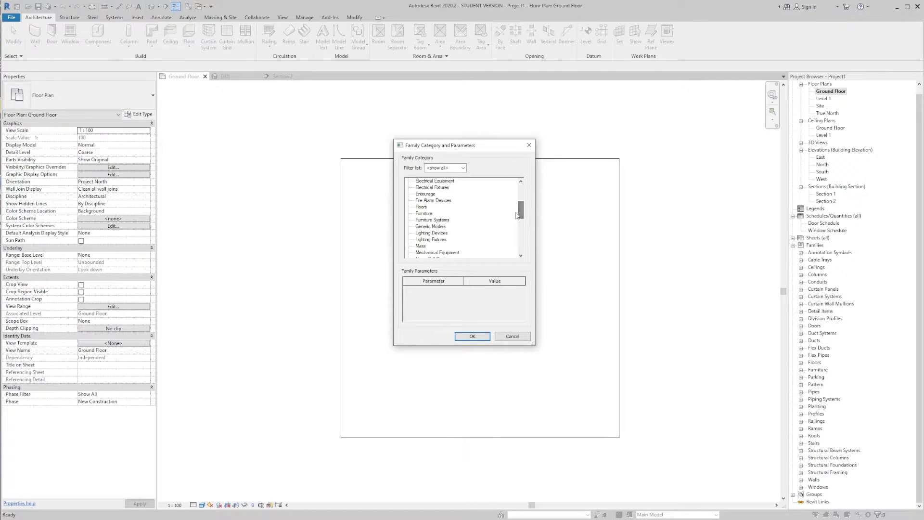
{"action": "left_click", "coordinate": [431, 226]}
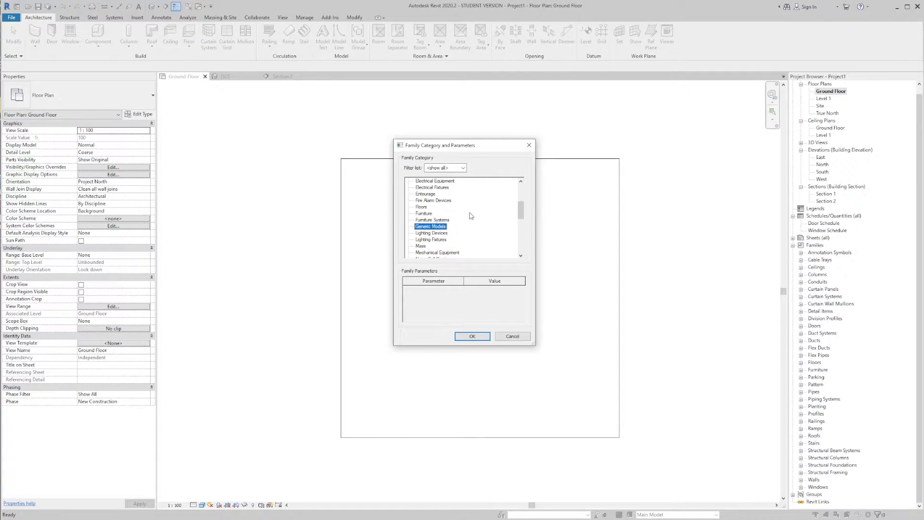
{"action": "left_click", "coordinate": [472, 336]}
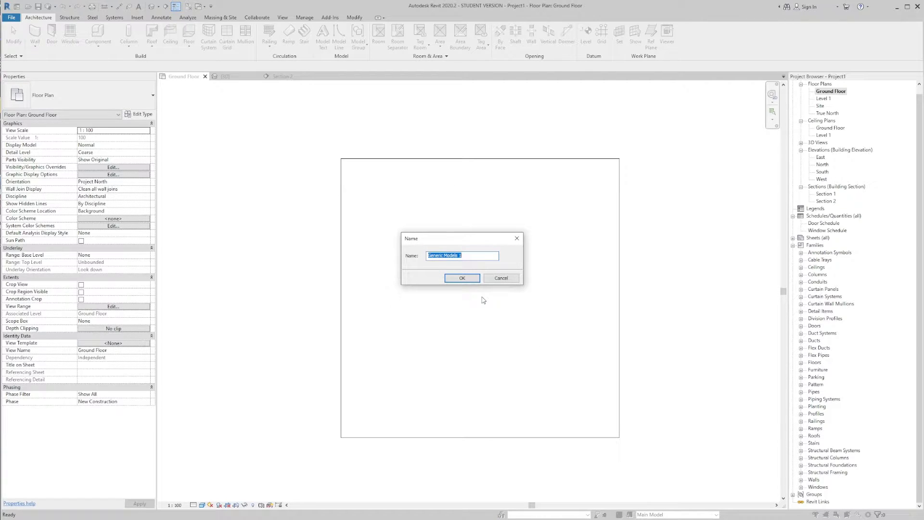
{"action": "left_click", "coordinate": [462, 278]}
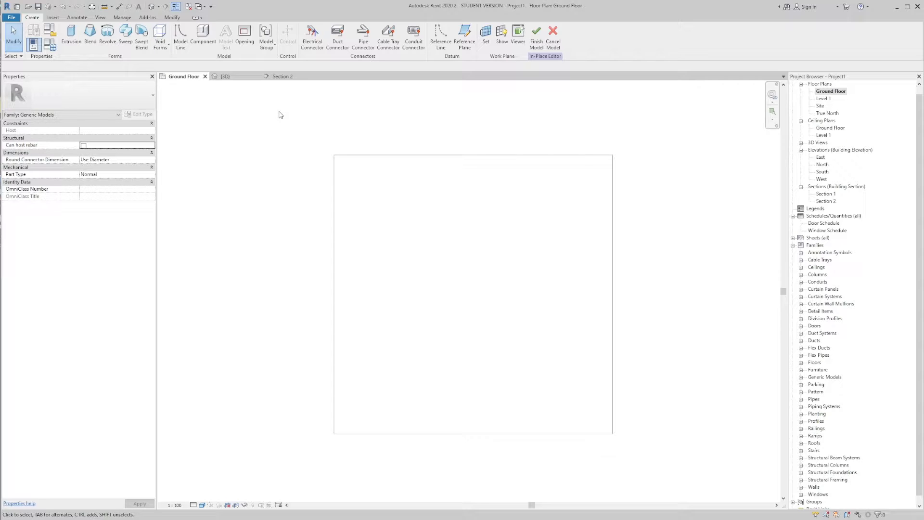
Step: Start an extrusion and sketch a rectangle about 8500 by 4600 mm in the upper part of the slab
{"action": "left_click", "coordinate": [73, 38]}
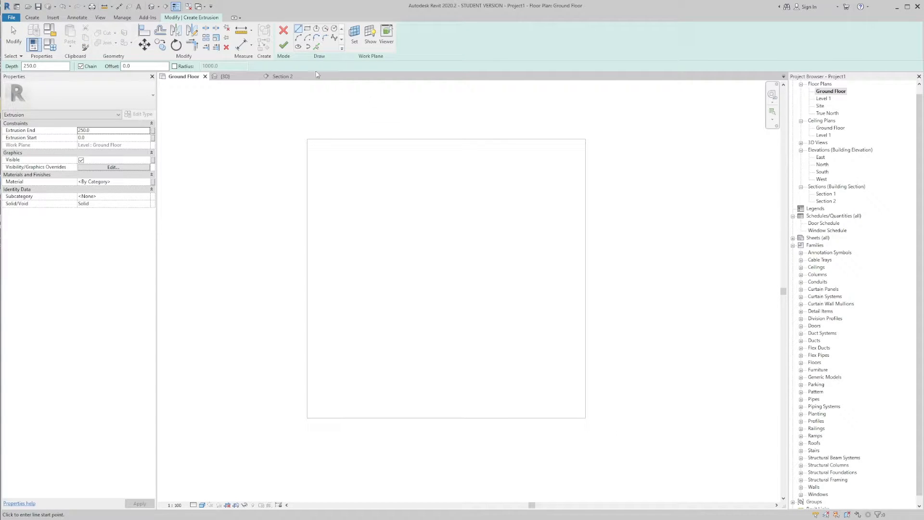
{"action": "middle_click_drag", "start_coordinate": [388, 126], "coordinate": [371, 138]}
{"action": "left_click", "coordinate": [307, 29]}
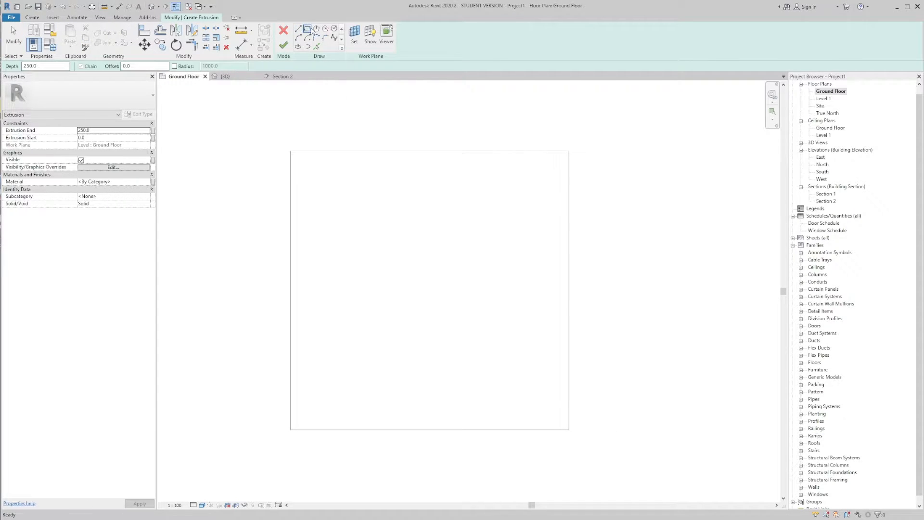
{"action": "left_click", "coordinate": [365, 188]}
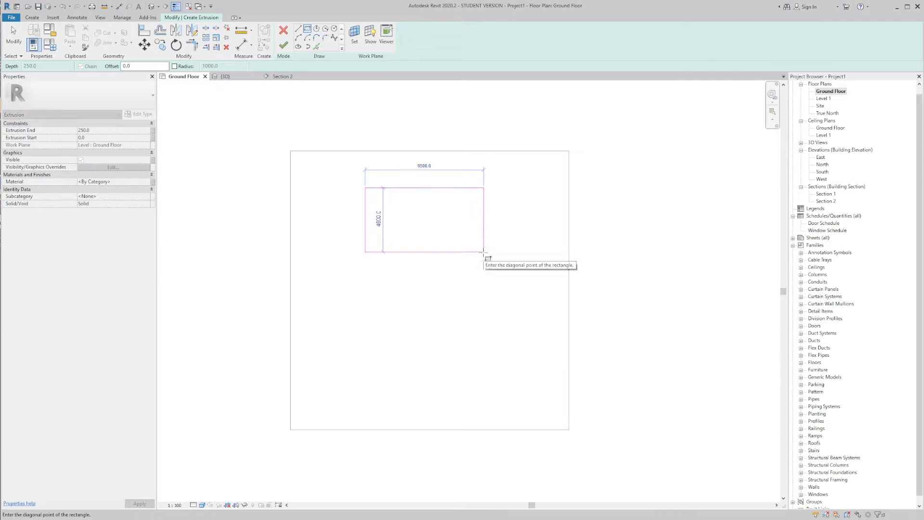
{"action": "left_click", "coordinate": [483, 252]}
{"action": "scroll", "coordinate": [476, 236], "scroll_direction": "up", "scroll_amount": 1}
{"action": "key", "text": "Escape"}
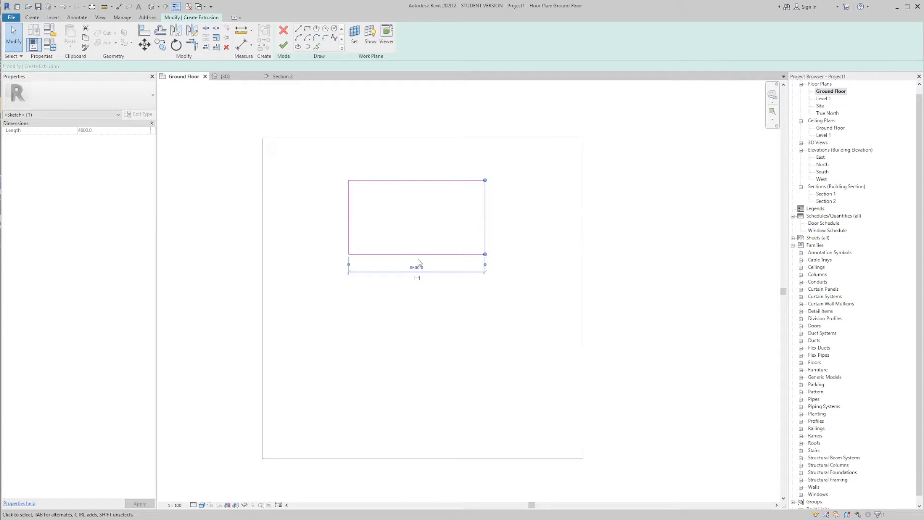
Step: Set the sketched rectangle's width to 8000 mm and its height to 4000 mm, and finish the extrusion sketch
{"action": "left_click", "coordinate": [417, 266]}
{"action": "type", "text": "8000"}
{"action": "key", "text": "Return"}
{"action": "left_click", "coordinate": [425, 185]}
{"action": "left_click", "coordinate": [490, 216]}
{"action": "type", "text": "4000"}
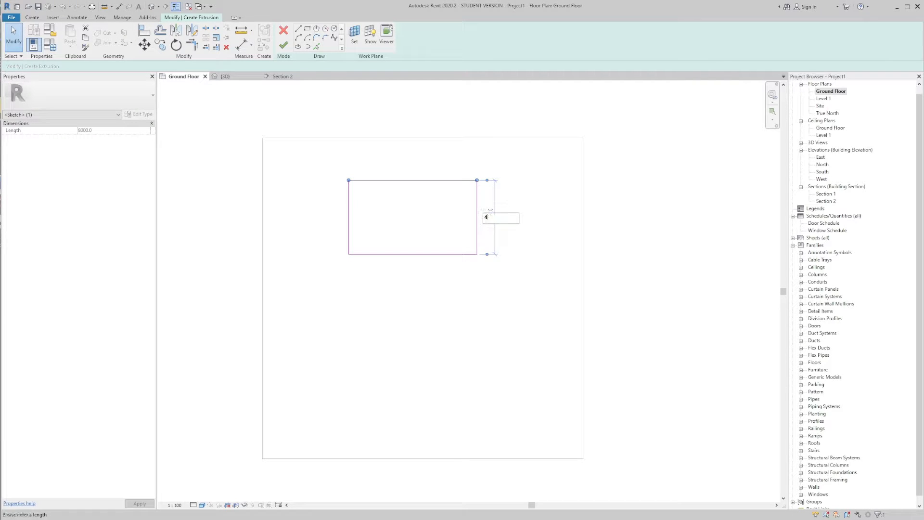
{"action": "key", "text": "Return"}
{"action": "key", "text": "Escape"}
{"action": "mouse_move", "coordinate": [426, 200]}
{"action": "middle_mouse_down"}
{"action": "mouse_move", "coordinate": [470, 198]}
{"action": "mouse_move", "coordinate": [430, 202]}
{"action": "middle_mouse_up"}
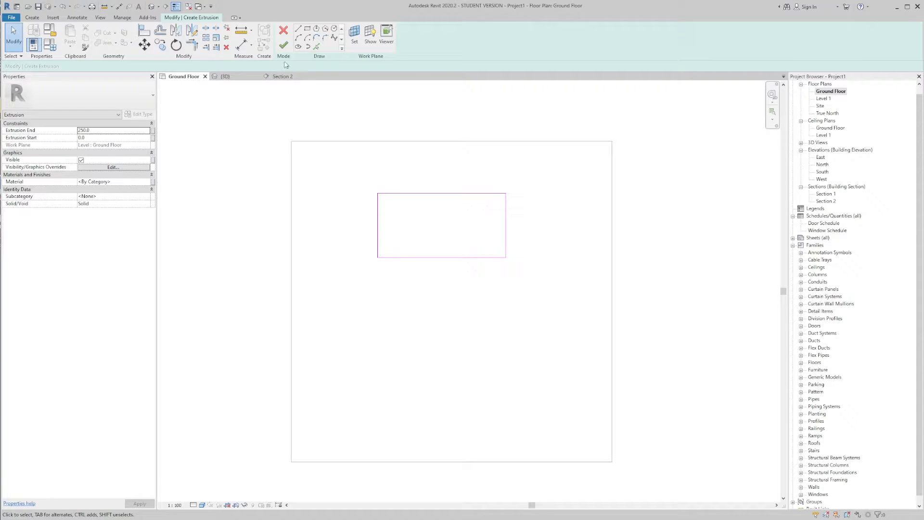
{"action": "left_click", "coordinate": [283, 45]}
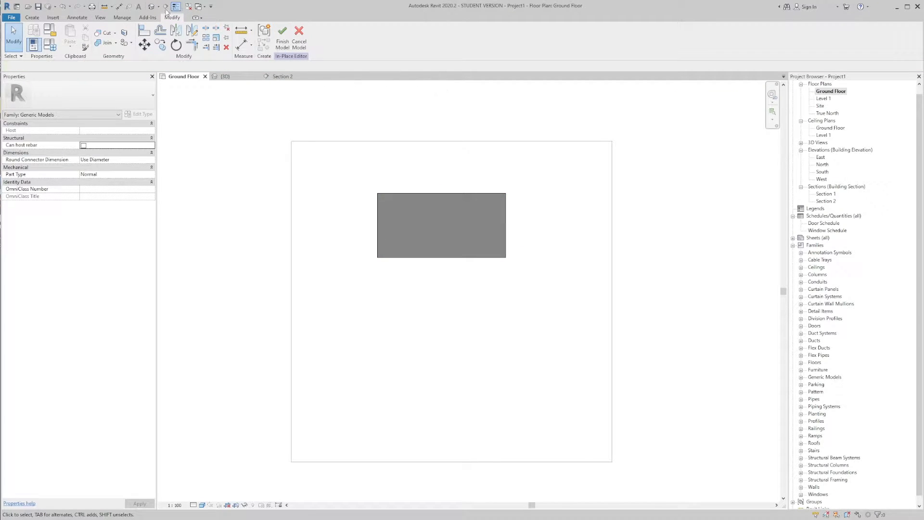
Step: Show the model in the default 3D view and select the new extrusion
{"action": "left_click", "coordinate": [151, 6]}
{"action": "middle_click_drag", "start_coordinate": [538, 198], "coordinate": [553, 230], "text": "shift"}
{"action": "left_click", "coordinate": [511, 243]}
{"action": "left_click", "coordinate": [485, 229]}
{"action": "middle_click_drag", "start_coordinate": [483, 237], "coordinate": [487, 215]}
{"action": "left_click", "coordinate": [478, 226]}
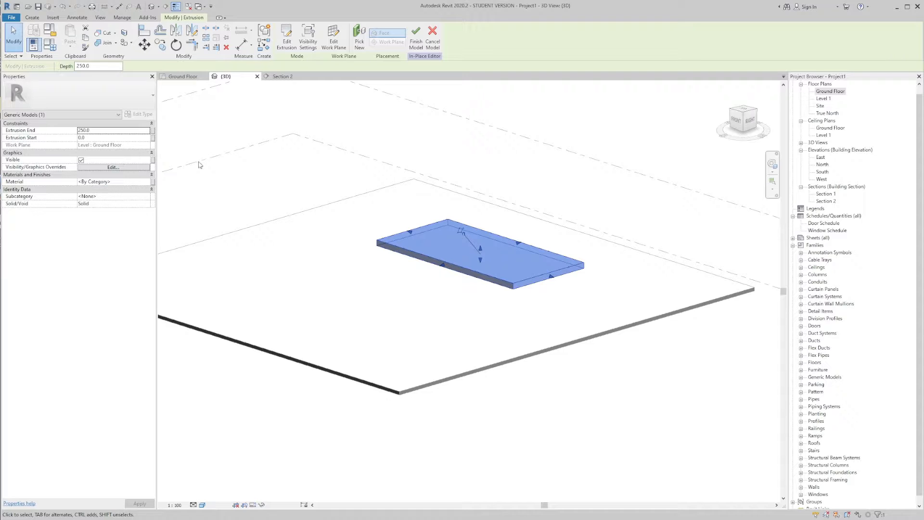
Step: Stretch the extrusion's top face freehand, ending at a height of about 1912.5 mm
{"action": "left_click_drag", "start_coordinate": [481, 248], "coordinate": [481, 189]}
{"action": "left_click_drag", "start_coordinate": [481, 199], "coordinate": [497, 187]}
{"action": "middle_click_drag", "start_coordinate": [558, 207], "coordinate": [524, 169], "text": "shift"}
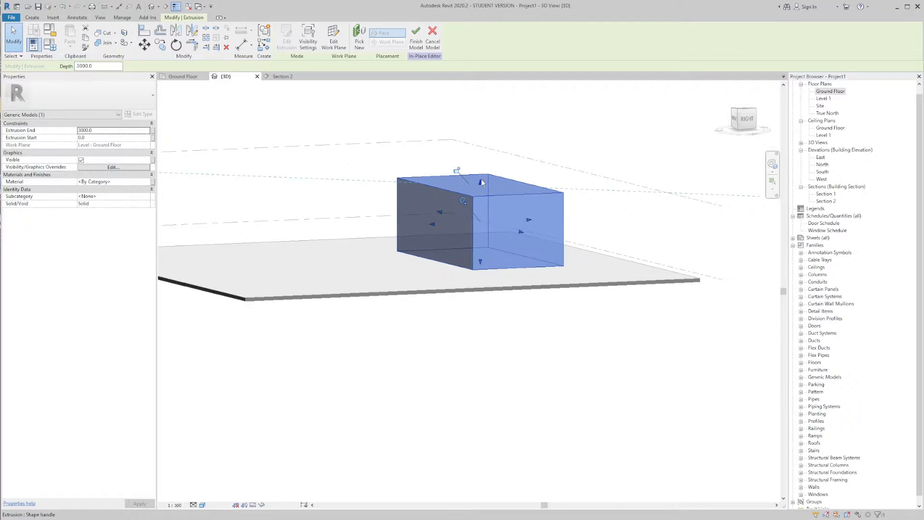
{"action": "left_click_drag", "start_coordinate": [482, 183], "coordinate": [508, 206]}
{"action": "middle_click_drag", "start_coordinate": [508, 206], "coordinate": [530, 211], "text": "shift"}
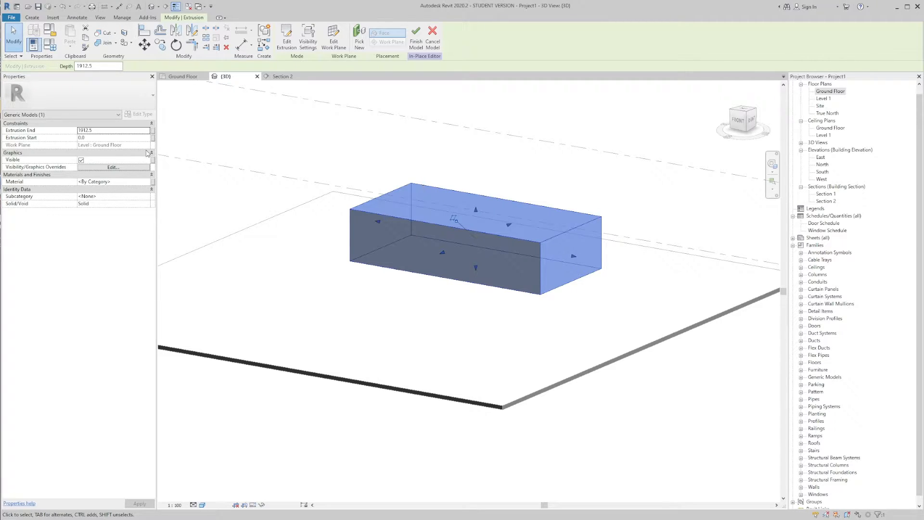
Step: Set the extrusion end to 3000 mm and finish the in-place model
{"action": "left_click", "coordinate": [104, 129]}
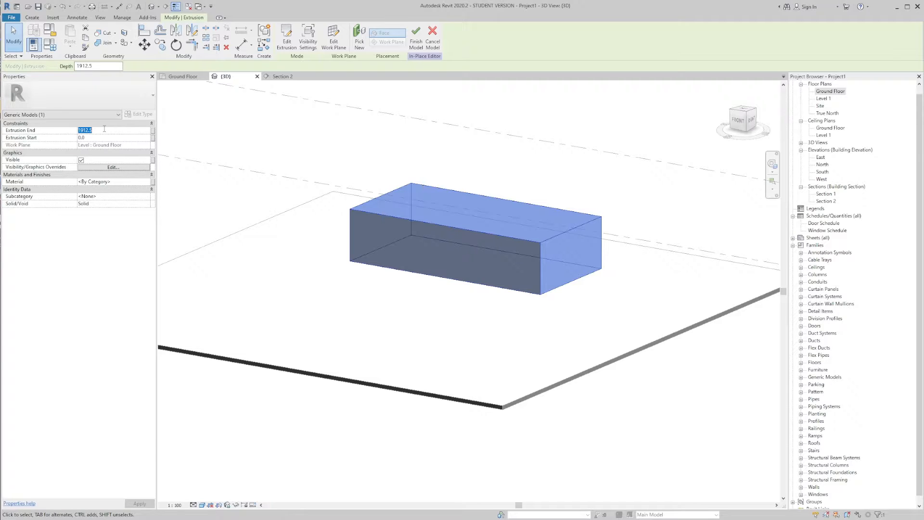
{"action": "type", "text": "3000"}
{"action": "key", "text": "Return"}
{"action": "left_click", "coordinate": [295, 149]}
{"action": "middle_click_drag", "start_coordinate": [580, 202], "coordinate": [621, 180], "text": "shift"}
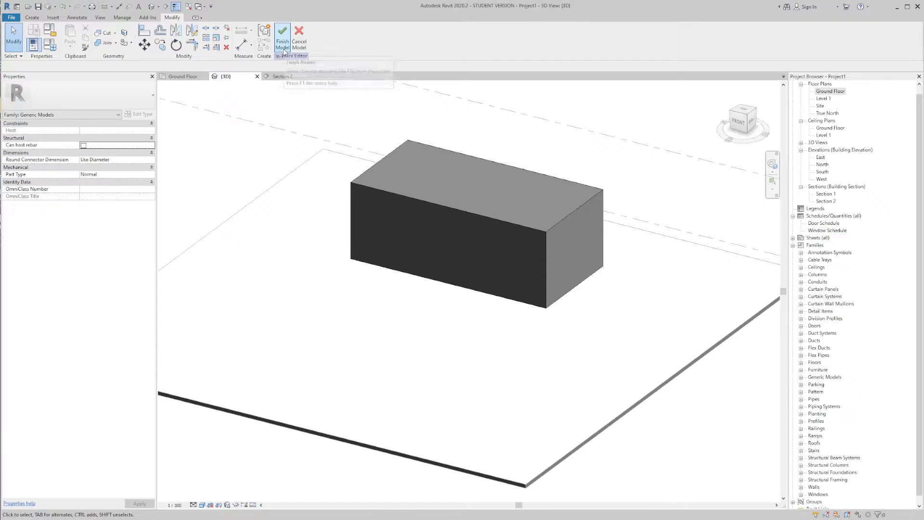
{"action": "left_click", "coordinate": [284, 48]}
{"action": "middle_click_drag", "start_coordinate": [621, 188], "coordinate": [645, 196], "text": "shift"}
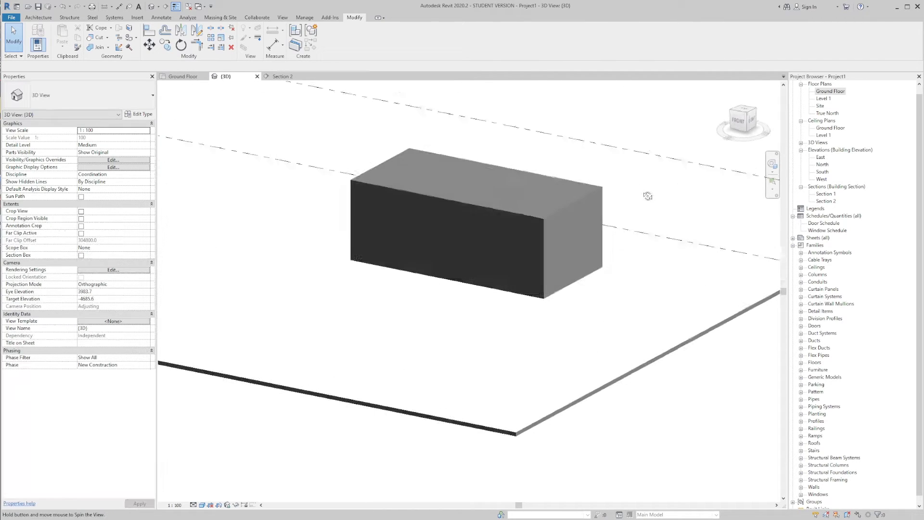
Step: Open the box for in-place editing and close the editor again by finishing the model
{"action": "double_click", "coordinate": [543, 178]}
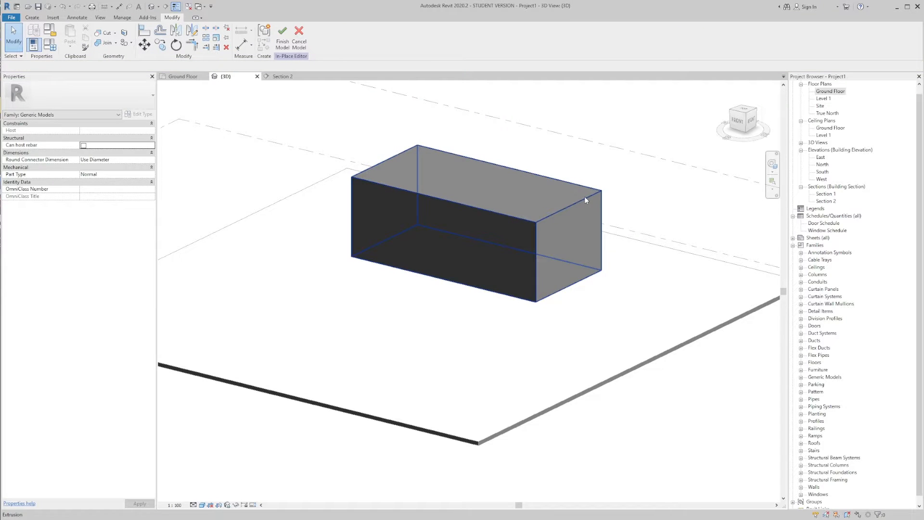
{"action": "left_click", "coordinate": [283, 37]}
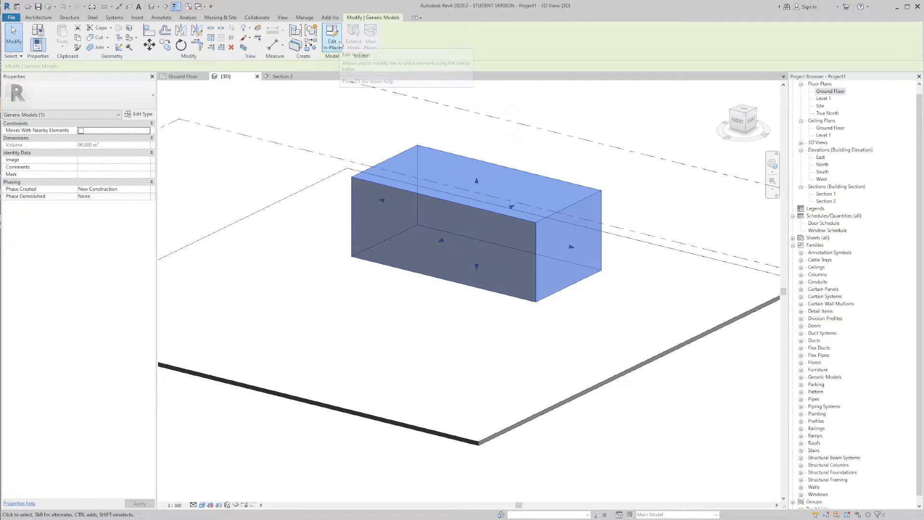
{"action": "left_click", "coordinate": [539, 140]}
{"action": "scroll", "coordinate": [546, 161], "scroll_direction": "down", "scroll_amount": 2}
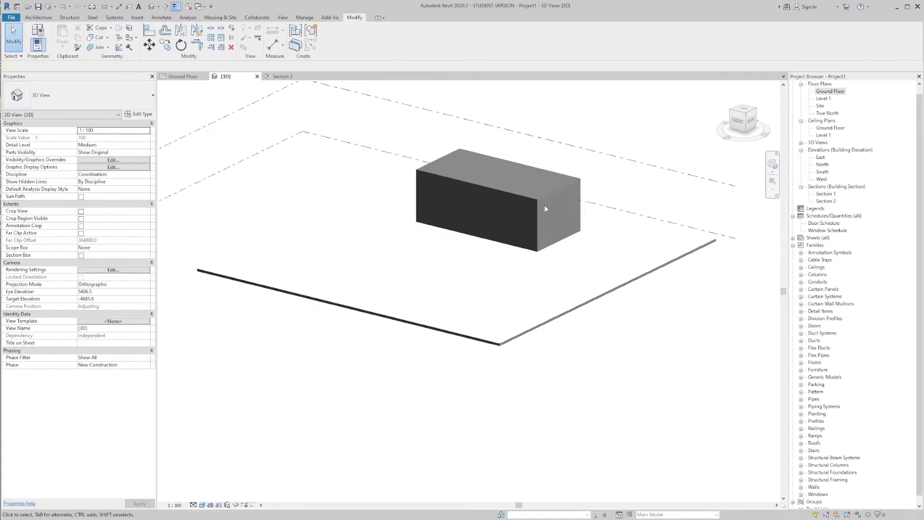
{"action": "mouse_move", "coordinate": [544, 207]}
{"action": "middle_mouse_down", "text": "shift"}
{"action": "mouse_move", "coordinate": [520, 232]}
{"action": "mouse_move", "coordinate": [641, 272]}
{"action": "mouse_move", "coordinate": [621, 252]}
{"action": "mouse_move", "coordinate": [592, 169]}
{"action": "mouse_move", "coordinate": [538, 206]}
{"action": "middle_mouse_up", "text": "shift"}
Step: Edit the box in place, open its extrusion sketch for editing and switch to the Ground Floor plan
{"action": "left_click", "coordinate": [556, 174]}
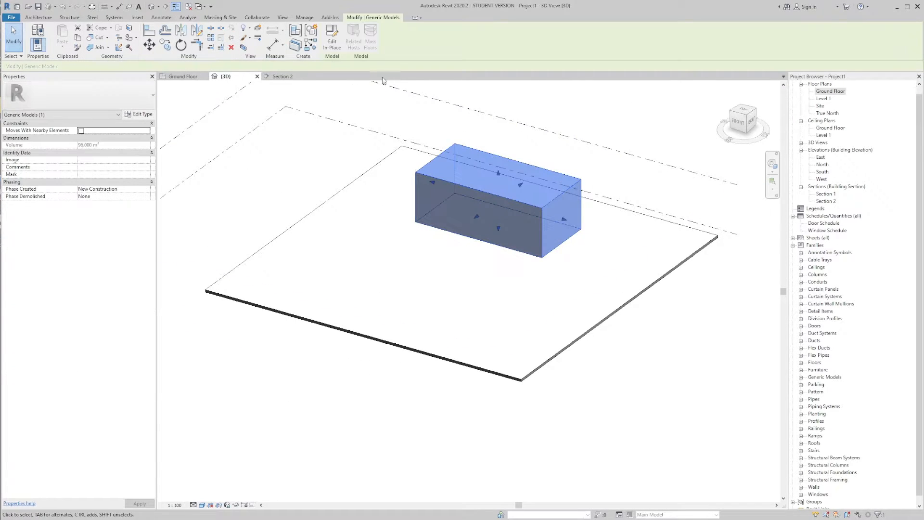
{"action": "left_click", "coordinate": [332, 38]}
{"action": "left_click", "coordinate": [501, 157]}
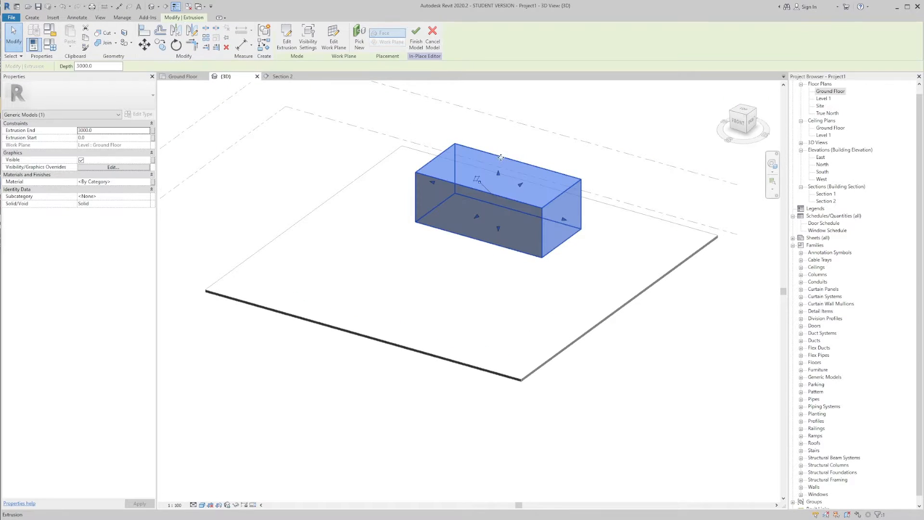
{"action": "left_click", "coordinate": [391, 113]}
{"action": "left_click", "coordinate": [473, 158]}
{"action": "left_click", "coordinate": [287, 38]}
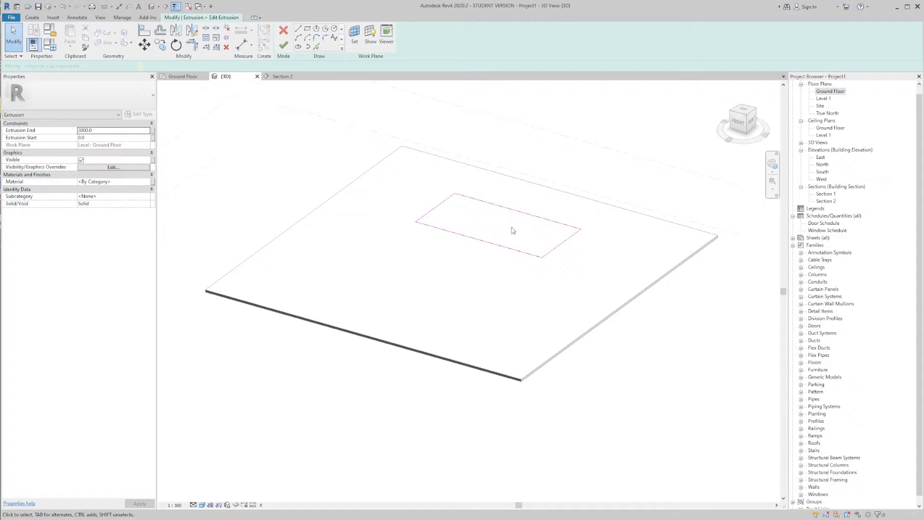
{"action": "left_click", "coordinate": [191, 77]}
{"action": "scroll", "coordinate": [433, 210], "scroll_direction": "up", "scroll_amount": 2}
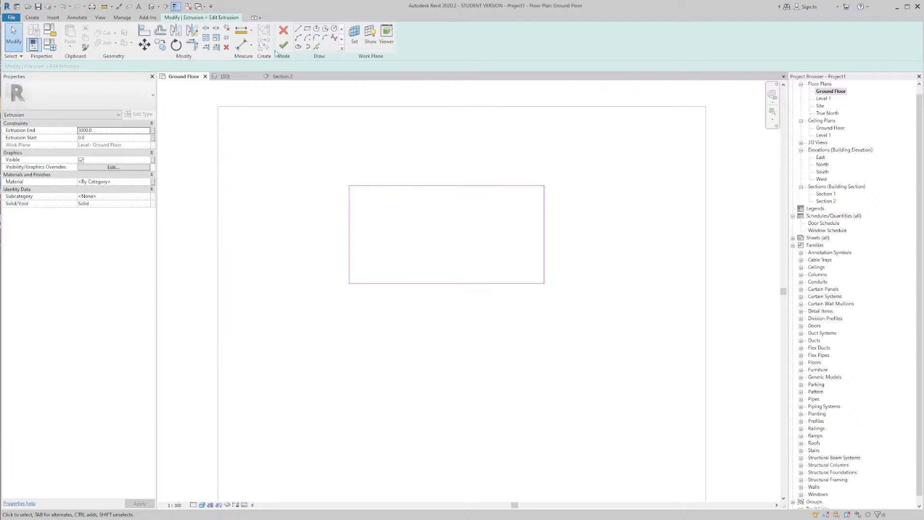
Step: Sketch a second rectangle around the existing one, snapped to its opposite corners with an offset of 100 mm outward
{"action": "left_click", "coordinate": [307, 29]}
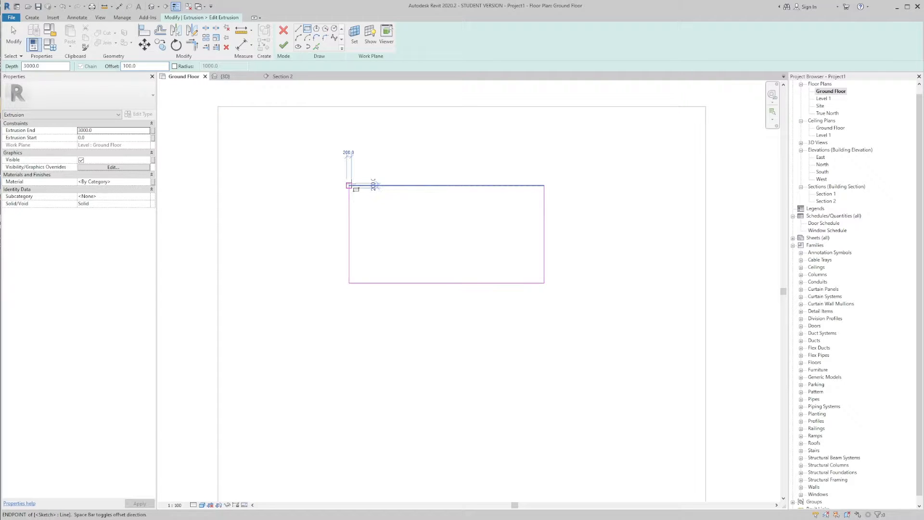
{"action": "left_click", "coordinate": [348, 185]}
{"action": "scroll", "coordinate": [547, 285], "scroll_direction": "up", "scroll_amount": 2}
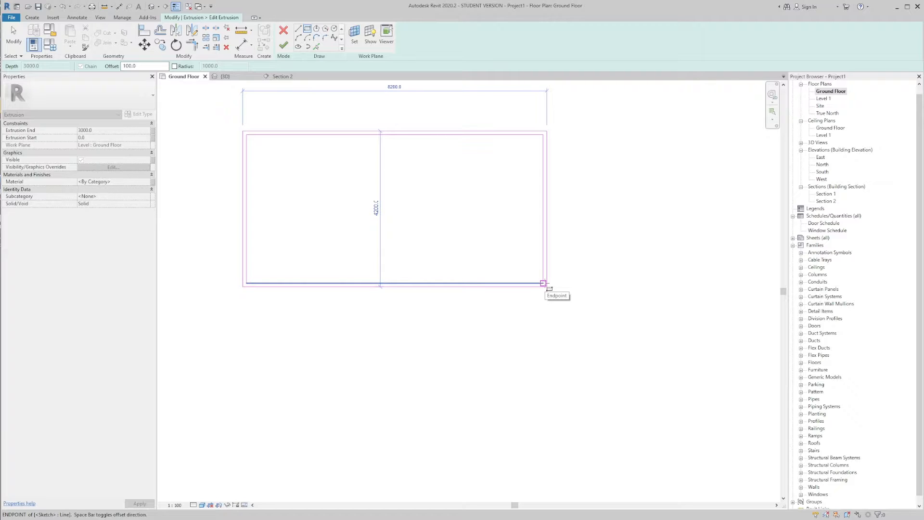
{"action": "left_click", "coordinate": [545, 284]}
{"action": "key", "text": "Escape"}
{"action": "scroll", "coordinate": [403, 194], "scroll_direction": "down", "scroll_amount": 2}
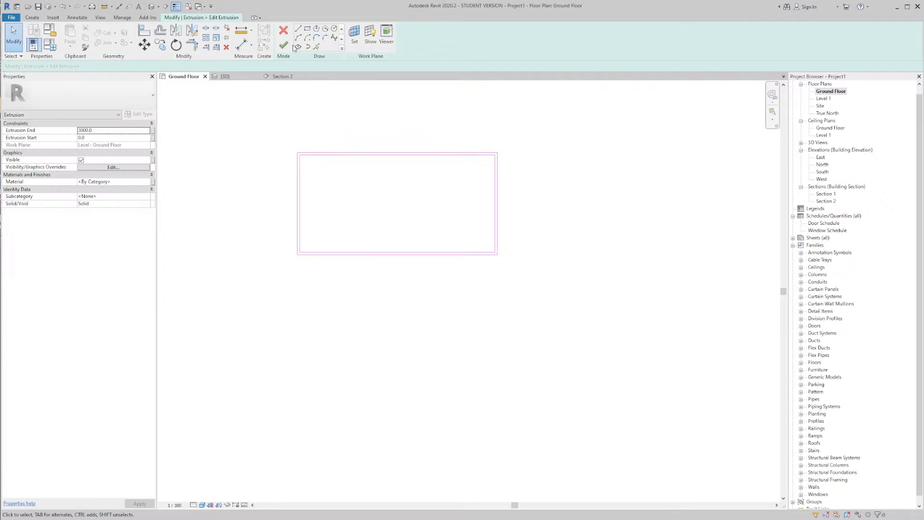
Step: Finish the edited extrusion sketch, show the hollow box in 3D and finish the in-place model
{"action": "left_click", "coordinate": [285, 45]}
{"action": "left_click", "coordinate": [359, 96]}
{"action": "key", "text": "apostrophe"}
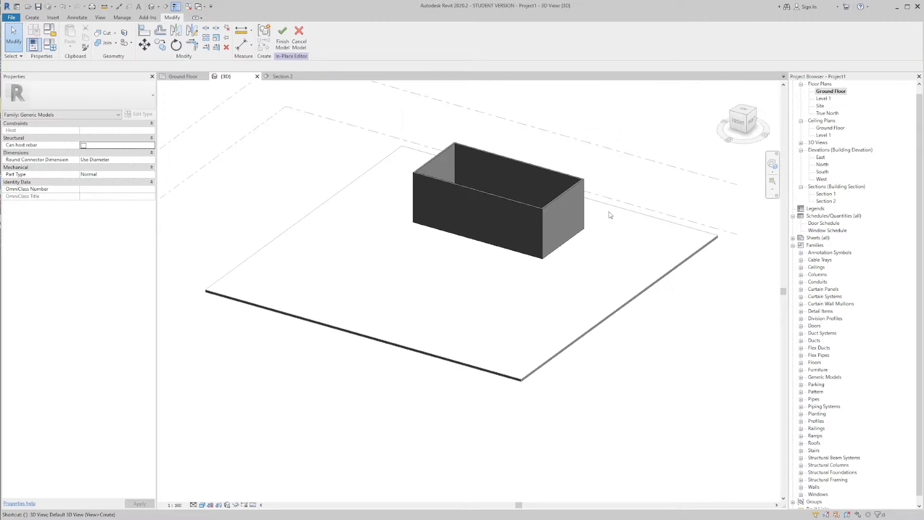
{"action": "middle_click_drag", "start_coordinate": [531, 201], "coordinate": [634, 183], "text": "shift"}
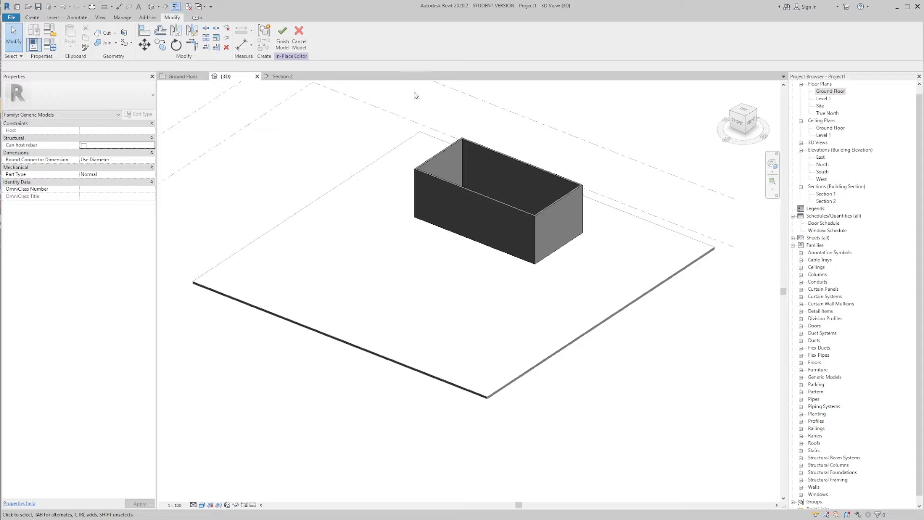
{"action": "left_click", "coordinate": [283, 38]}
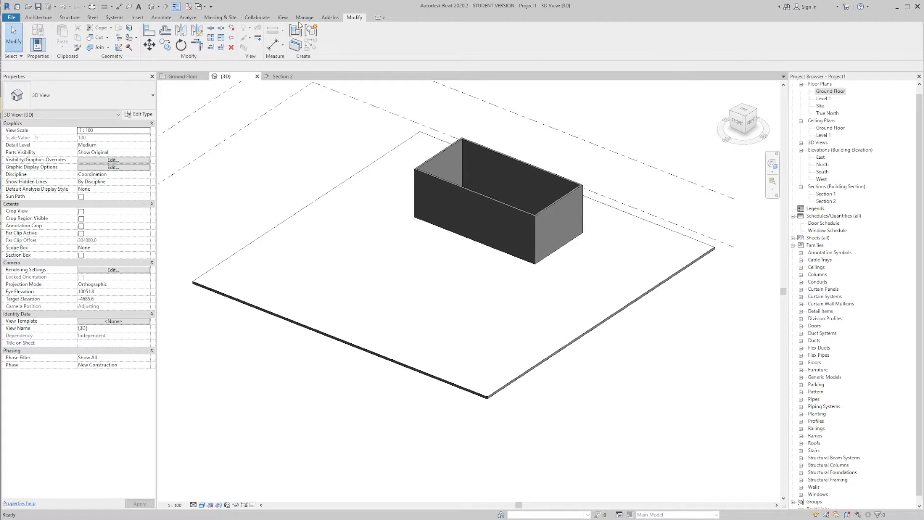
{"action": "left_click", "coordinate": [39, 17]}
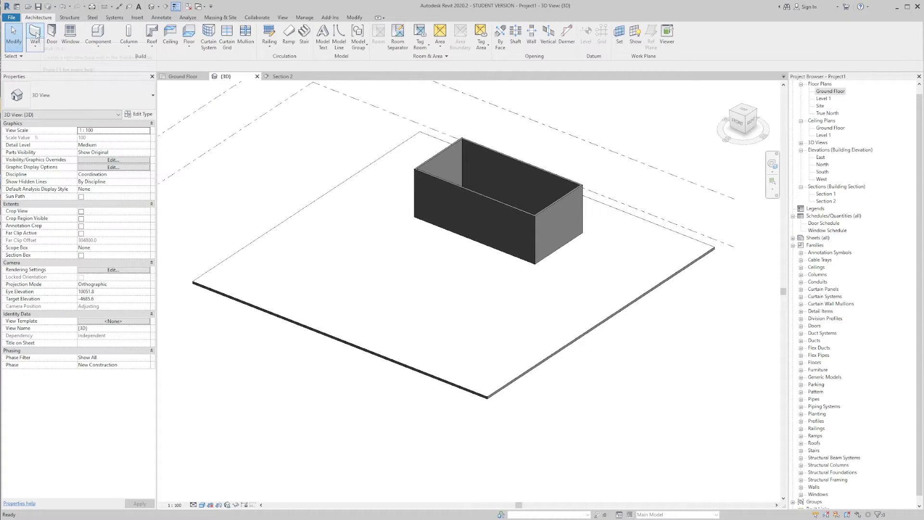
Step: Try to place an M_Single-Flush door in the front face of the hollow box
{"action": "left_click", "coordinate": [50, 39]}
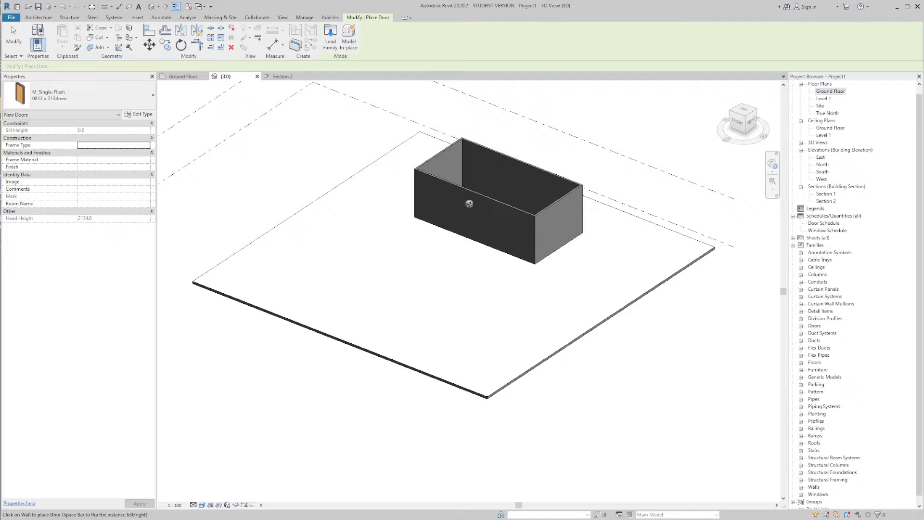
{"action": "middle_click_drag", "start_coordinate": [463, 216], "coordinate": [486, 199], "text": "shift"}
{"action": "key", "text": "Escape"}
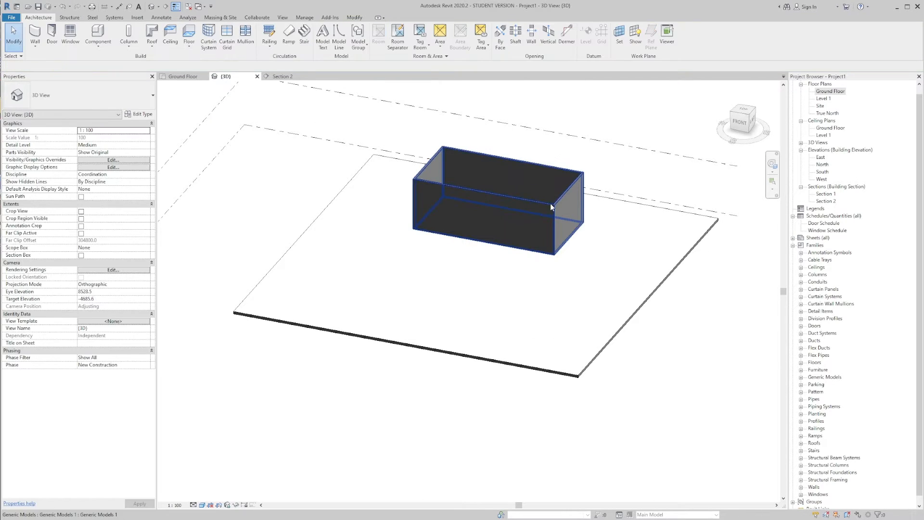
Step: Edit the hollow box in place, select its extrusion and open the family category and parameters
{"action": "middle_click_drag", "start_coordinate": [550, 203], "coordinate": [484, 204], "text": "shift"}
{"action": "double_click", "coordinate": [486, 196]}
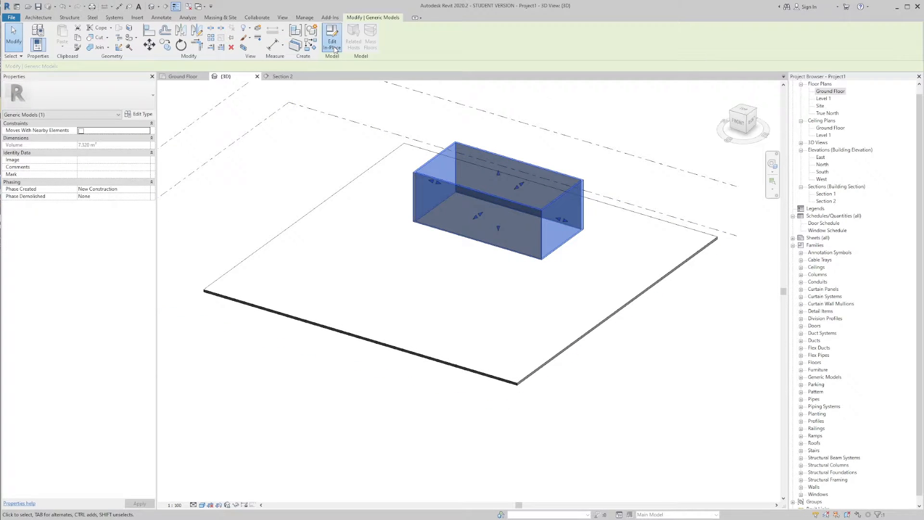
{"action": "left_click", "coordinate": [437, 153]}
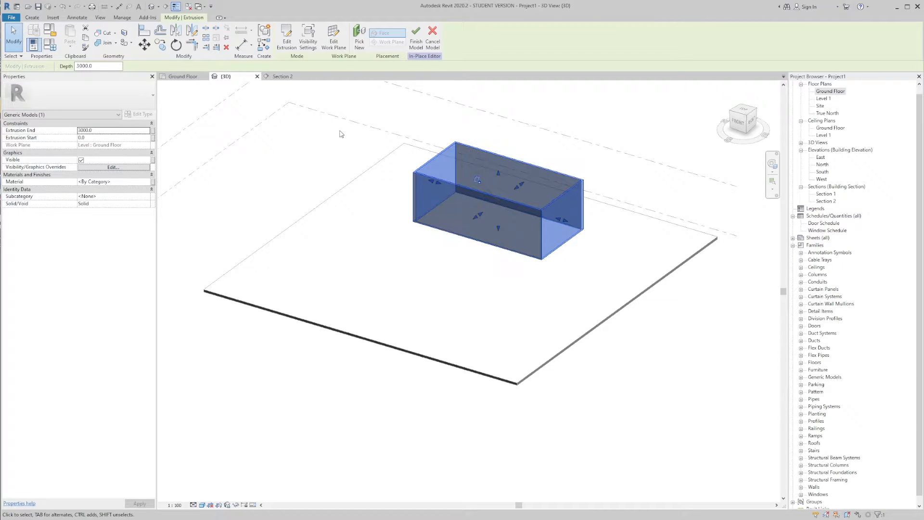
{"action": "left_click", "coordinate": [52, 30]}
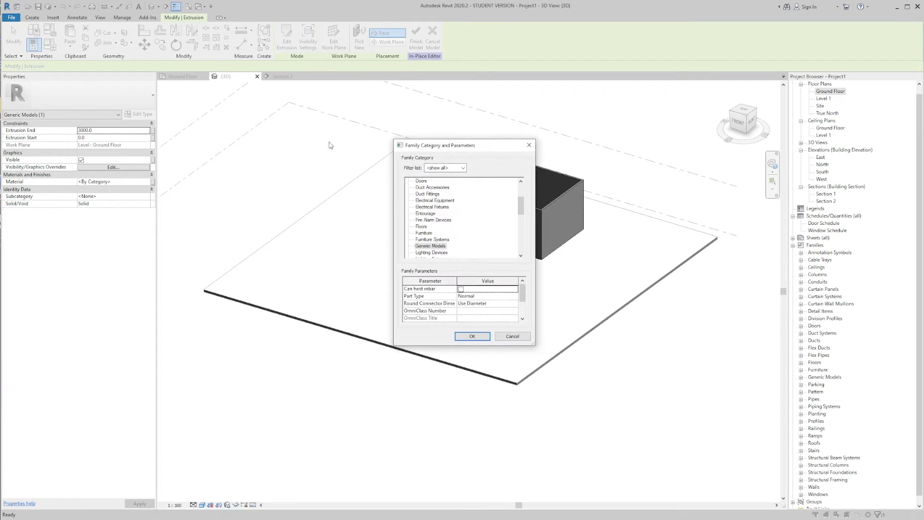
Step: Change the in-place family's category to Walls and finish the model
{"action": "left_click_drag", "start_coordinate": [473, 151], "coordinate": [416, 149]}
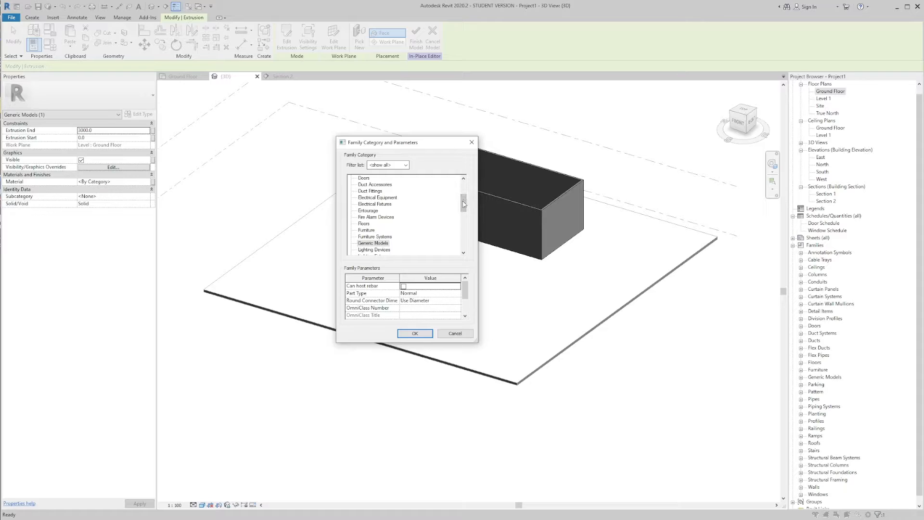
{"action": "left_click", "coordinate": [380, 204]}
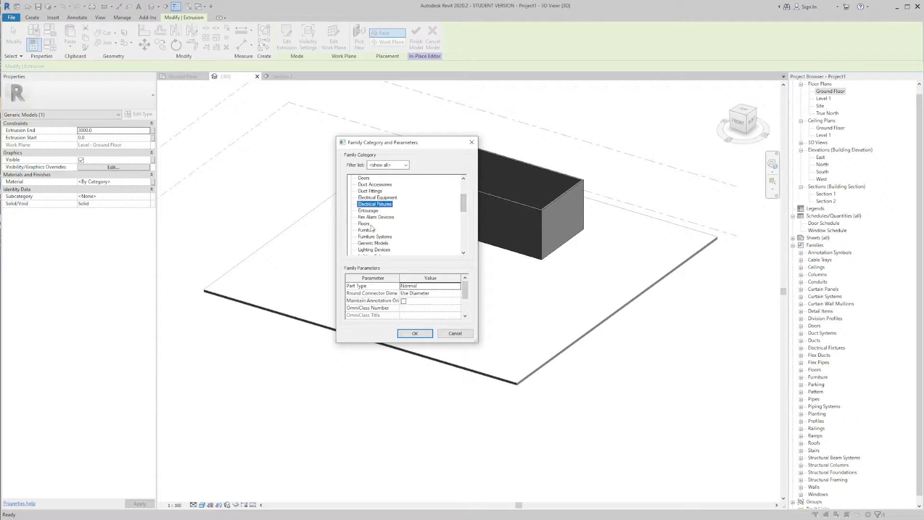
{"action": "key", "text": "w"}
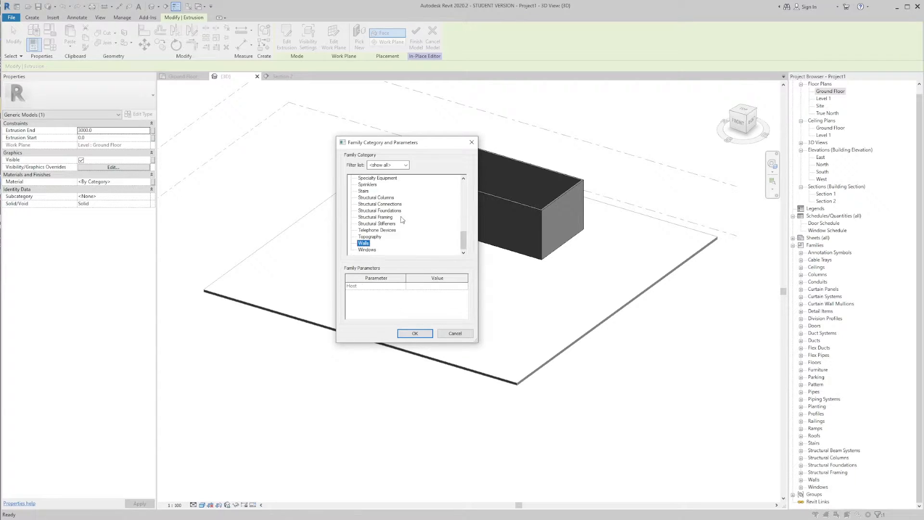
{"action": "left_click", "coordinate": [416, 334]}
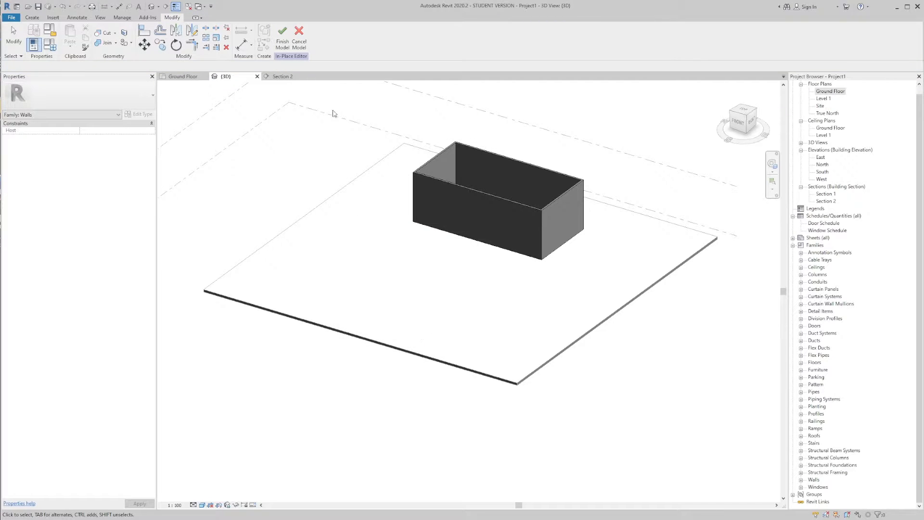
{"action": "left_click", "coordinate": [283, 45]}
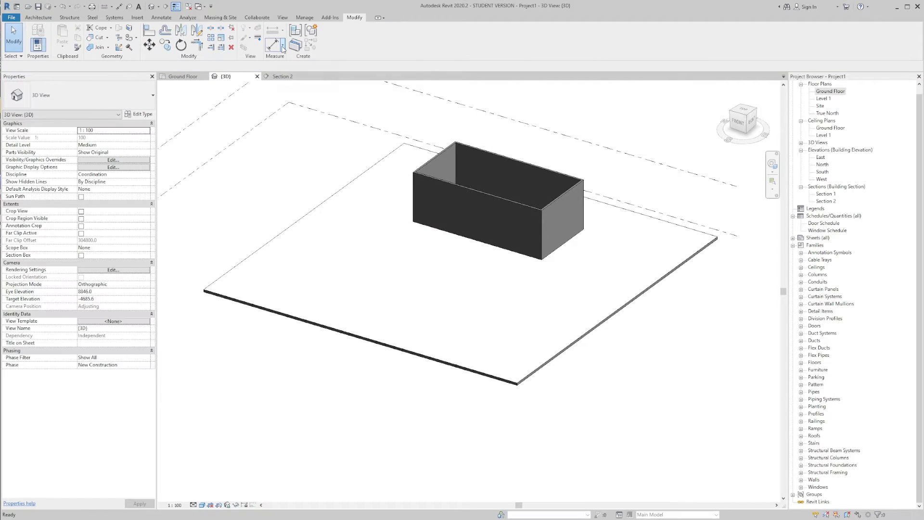
Step: Place an M_Single-Flush 0813 x 2134mm door near the middle of the box's front wall
{"action": "left_click", "coordinate": [38, 18]}
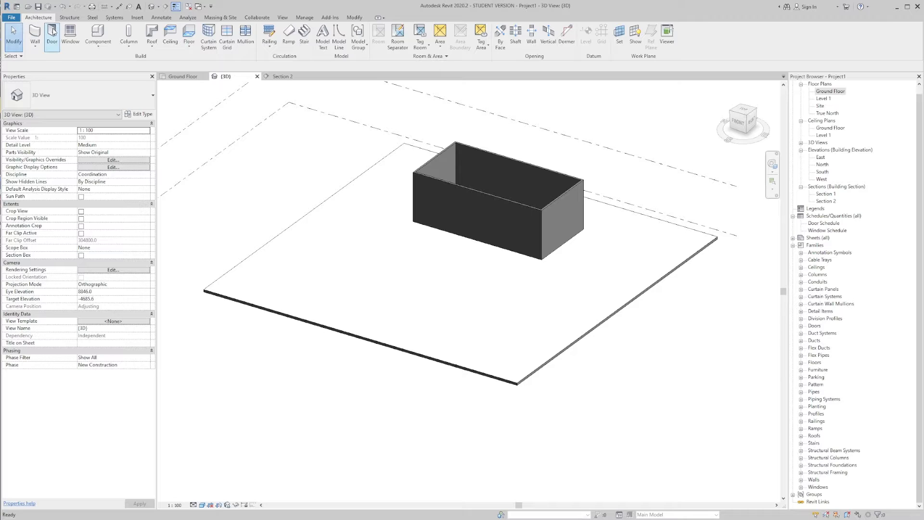
{"action": "left_click", "coordinate": [53, 32]}
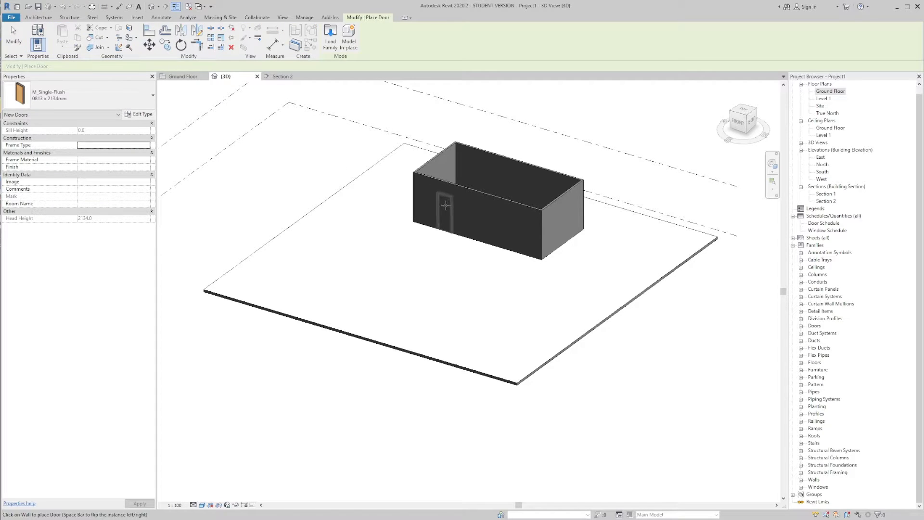
{"action": "left_click", "coordinate": [472, 213]}
{"action": "key", "text": "Escape"}
{"action": "key", "text": "Escape"}
{"action": "scroll", "coordinate": [505, 215], "scroll_direction": "up", "scroll_amount": 4}
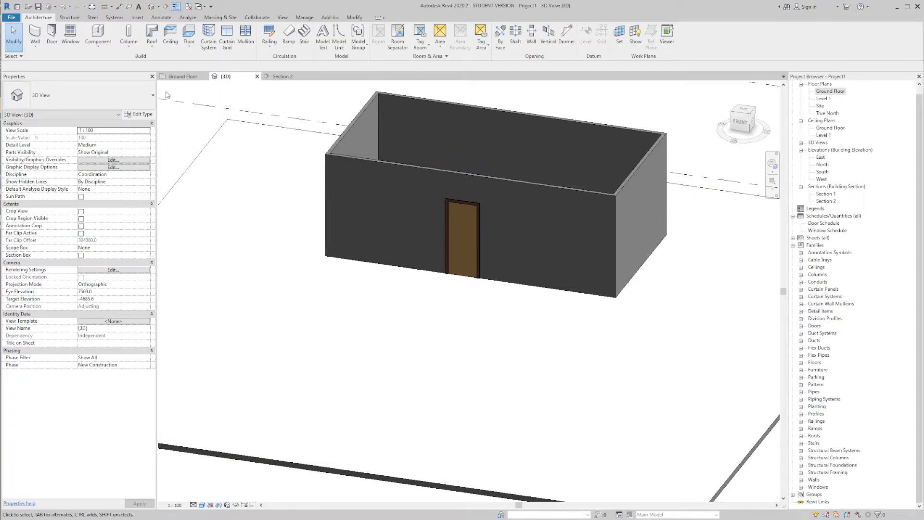
Step: Draw a short Double brick - 270 wall, 8000 mm high, on the slab in front of the box
{"action": "left_click", "coordinate": [35, 33]}
{"action": "scroll", "coordinate": [347, 299], "scroll_direction": "down", "scroll_amount": 3}
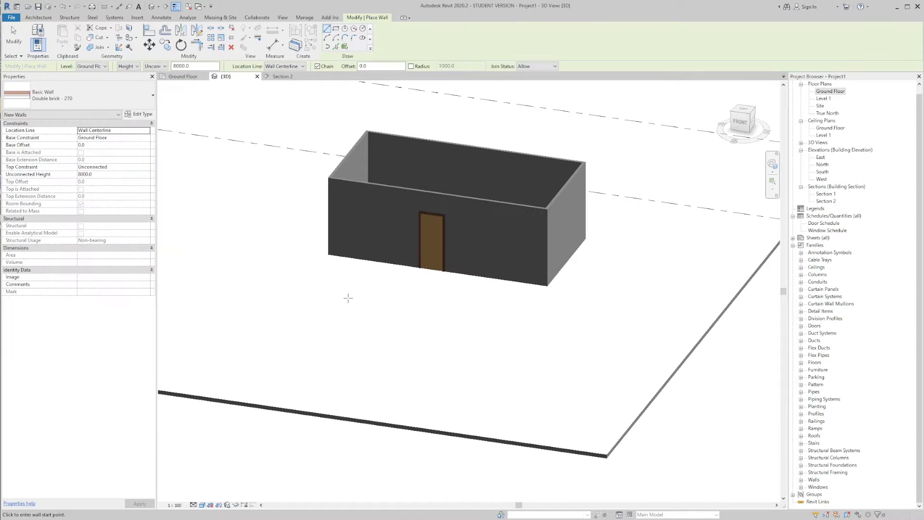
{"action": "left_click", "coordinate": [347, 299]}
{"action": "left_click", "coordinate": [448, 309]}
{"action": "key", "text": "Escape"}
{"action": "key", "text": "Escape"}
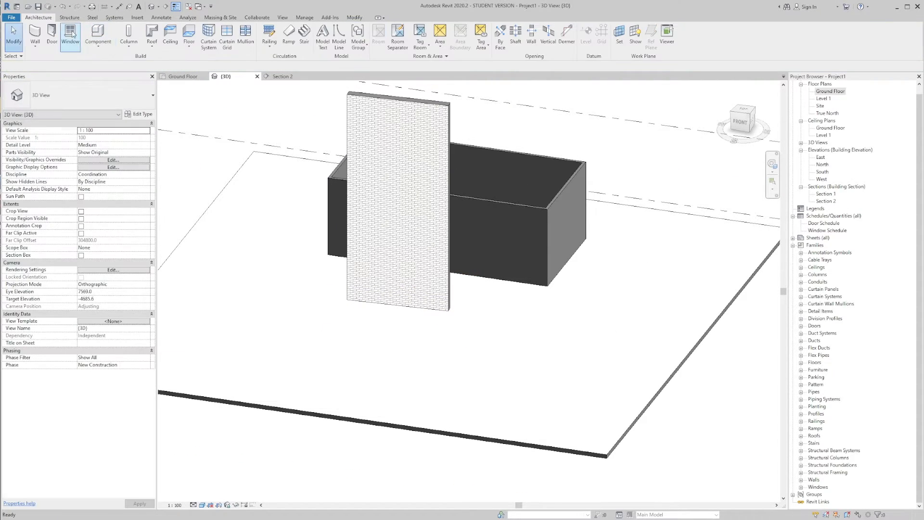
Step: Place an M_Single-Flush door in the brick wall and delete the trial door and wall
{"action": "left_click", "coordinate": [52, 34]}
{"action": "left_click", "coordinate": [396, 279]}
{"action": "key", "text": "Escape"}
{"action": "key", "text": "Escape"}
{"action": "left_click", "coordinate": [411, 269]}
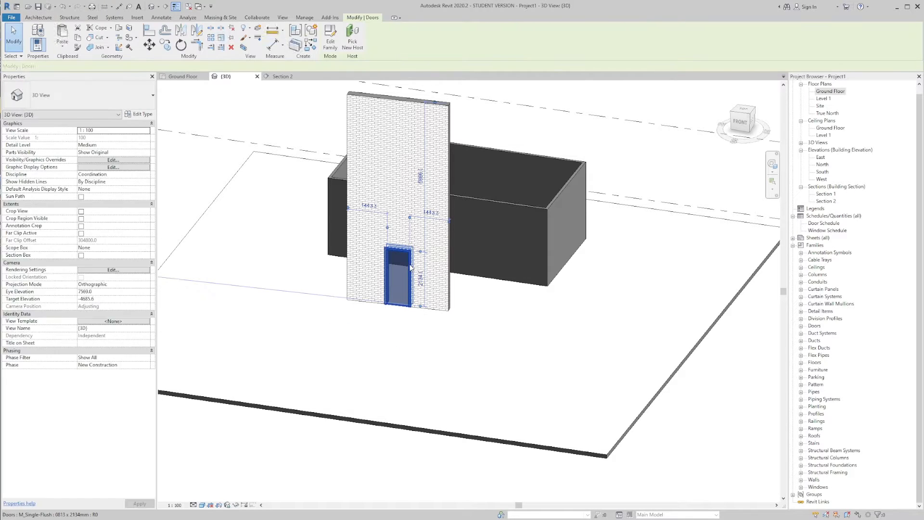
{"action": "key", "text": "Delete"}
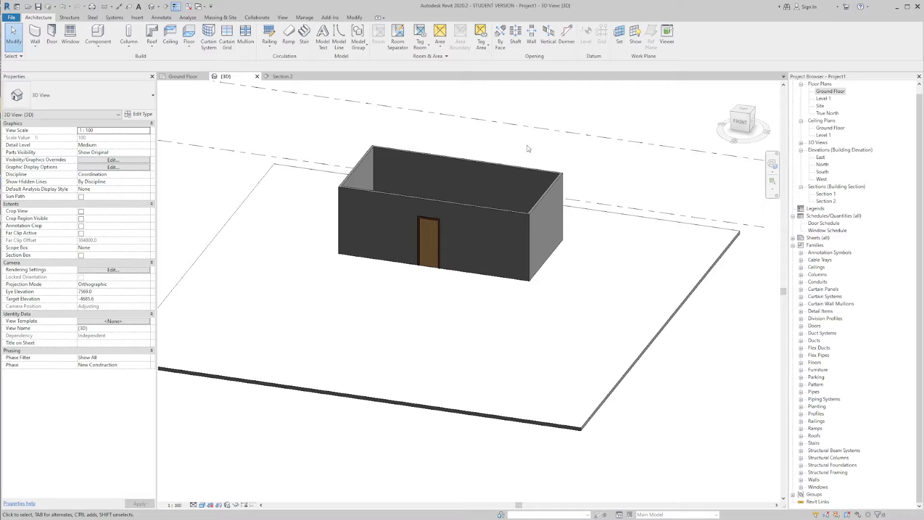
{"action": "left_click", "coordinate": [402, 199]}
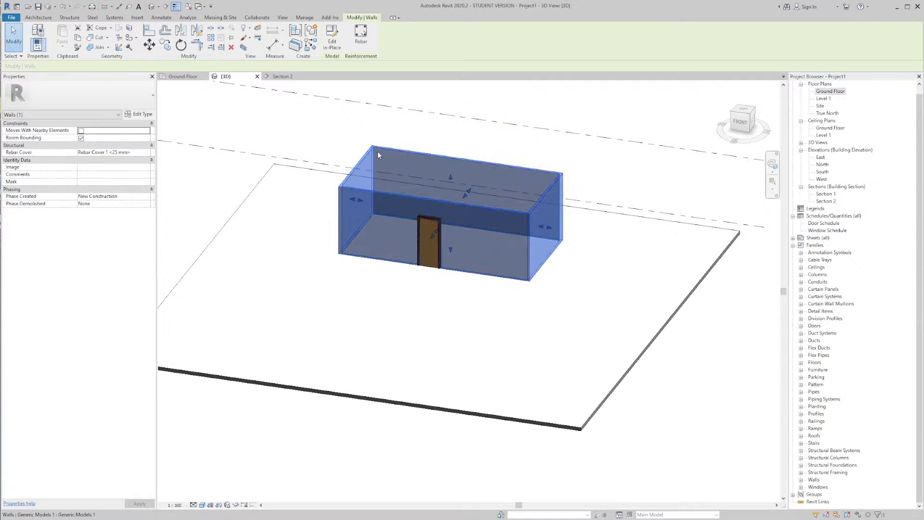
{"action": "left_click", "coordinate": [412, 135]}
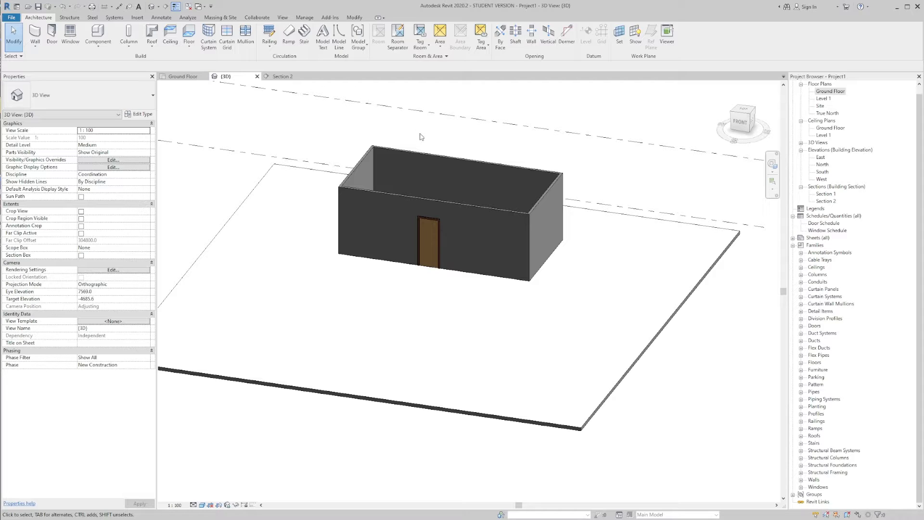
Step: Place two M_Fixed 0915 x 1830mm windows in the box's front wall, one on each side of the door
{"action": "scroll", "coordinate": [458, 190], "scroll_direction": "up", "scroll_amount": 1}
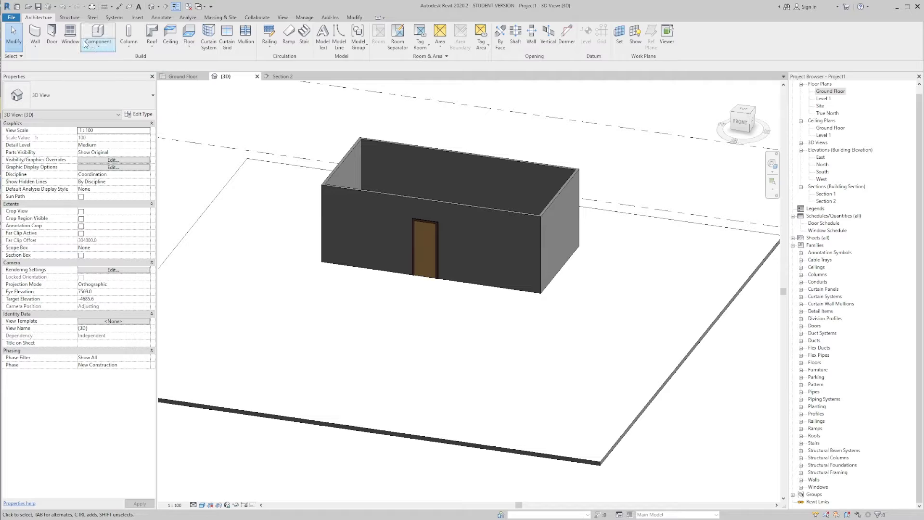
{"action": "left_click", "coordinate": [70, 36]}
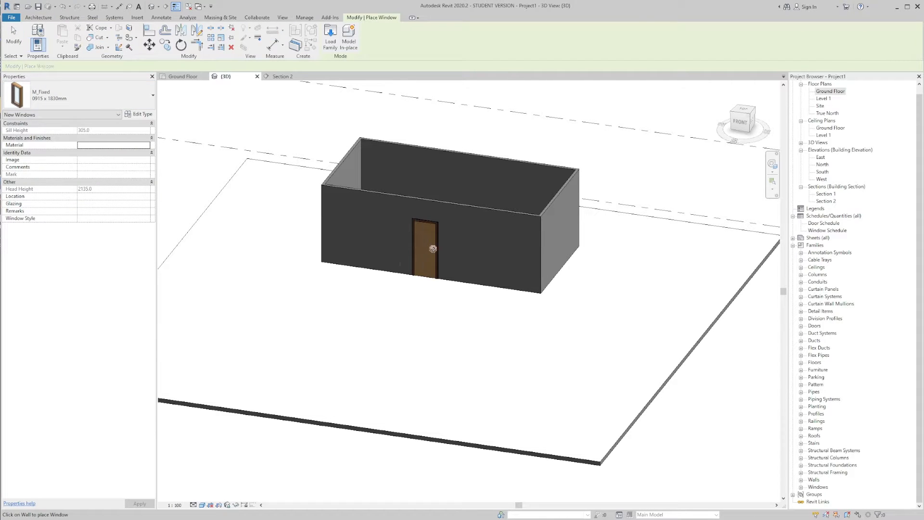
{"action": "left_click", "coordinate": [469, 251]}
{"action": "left_click", "coordinate": [387, 239]}
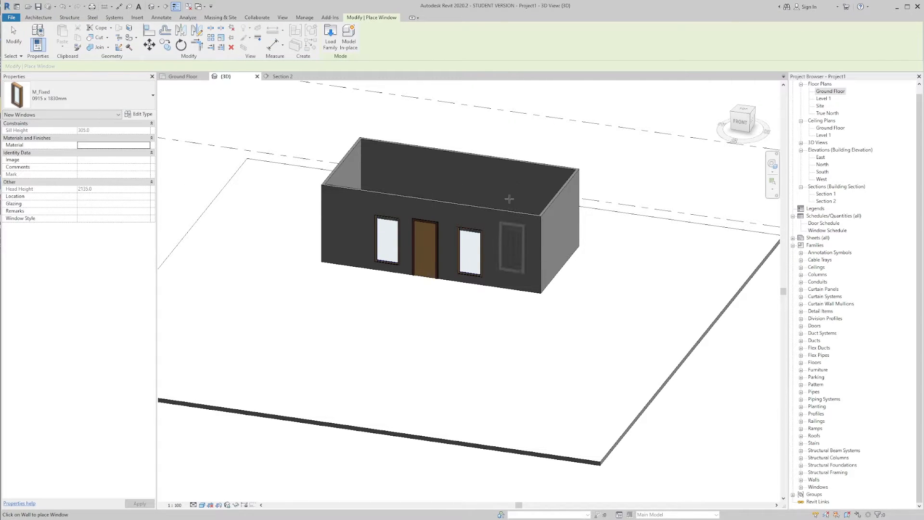
{"action": "key", "text": "Escape"}
{"action": "mouse_move", "coordinate": [621, 258]}
{"action": "middle_mouse_down", "text": "shift"}
{"action": "mouse_move", "coordinate": [687, 229]}
{"action": "mouse_move", "coordinate": [628, 246]}
{"action": "middle_mouse_up", "text": "shift"}
{"action": "middle_click_drag", "start_coordinate": [547, 234], "coordinate": [610, 177], "text": "shift"}
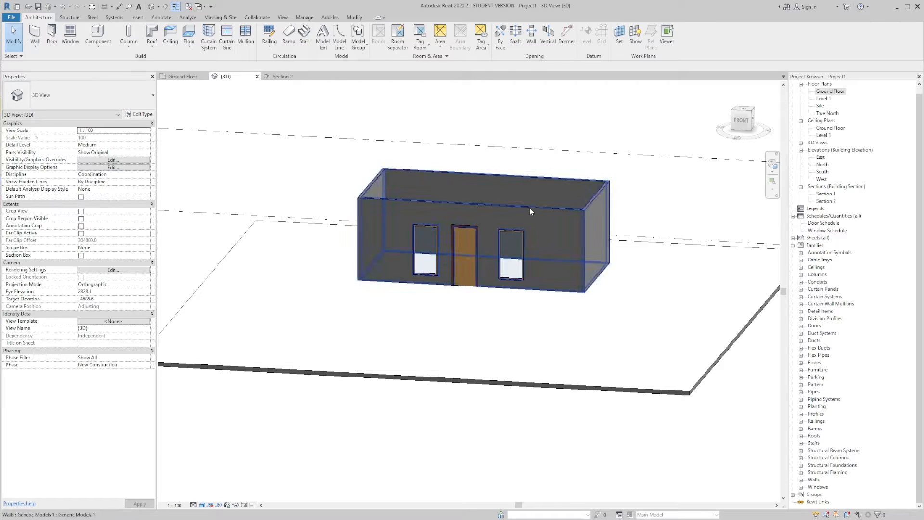
{"action": "middle_click_drag", "start_coordinate": [553, 208], "coordinate": [570, 128], "text": "shift"}
{"action": "middle_click_drag", "start_coordinate": [569, 164], "coordinate": [561, 168]}
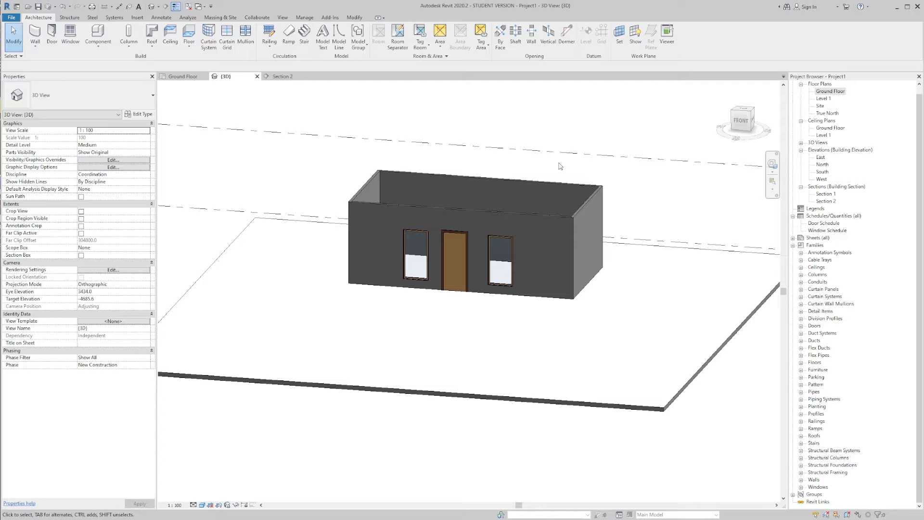
{"action": "middle_click_drag", "start_coordinate": [542, 177], "coordinate": [521, 194]}
{"action": "left_click", "coordinate": [512, 198]}
{"action": "left_click", "coordinate": [537, 185]}
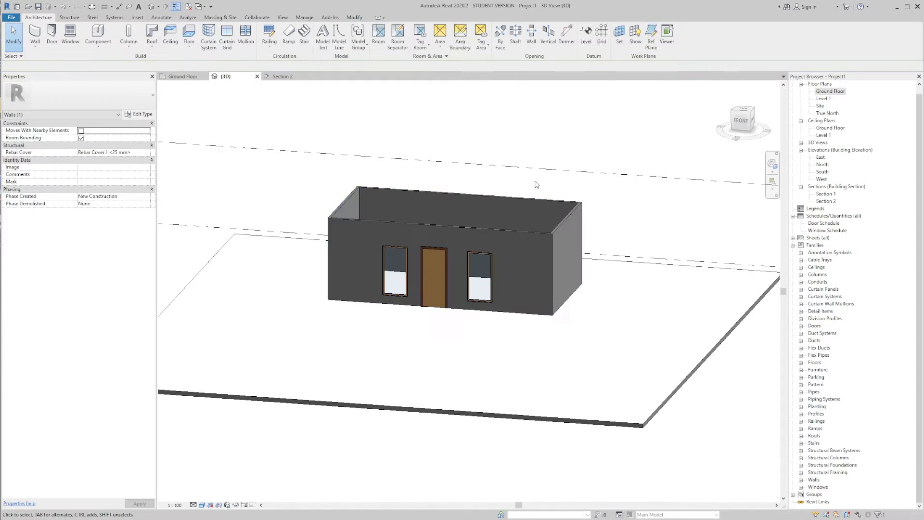
Step: Edit the in-place wall box and start a Blend form in it
{"action": "left_click", "coordinate": [520, 199]}
{"action": "left_click", "coordinate": [330, 50]}
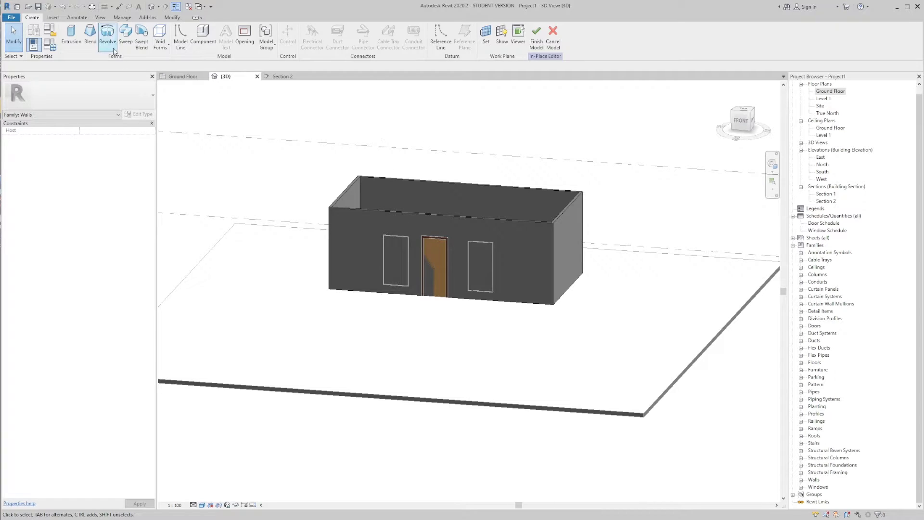
{"action": "middle_click_drag", "start_coordinate": [289, 123], "coordinate": [302, 125]}
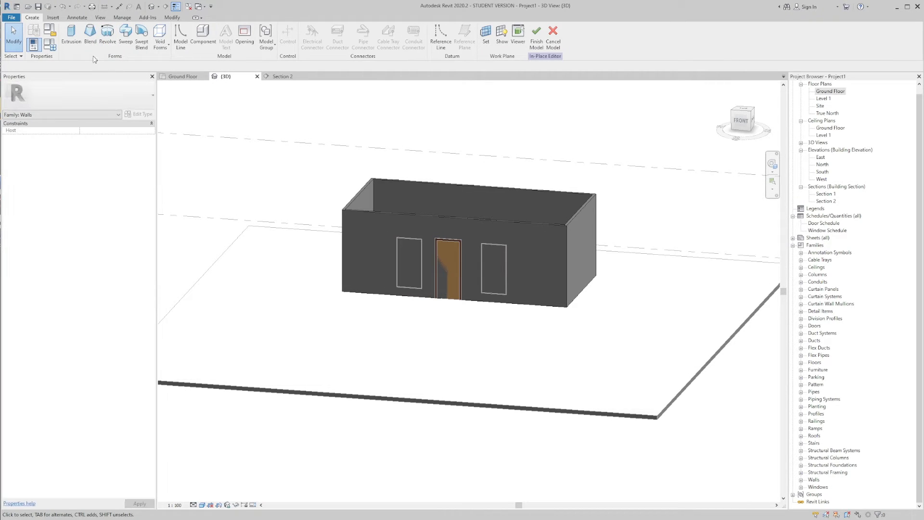
{"action": "left_click", "coordinate": [91, 50]}
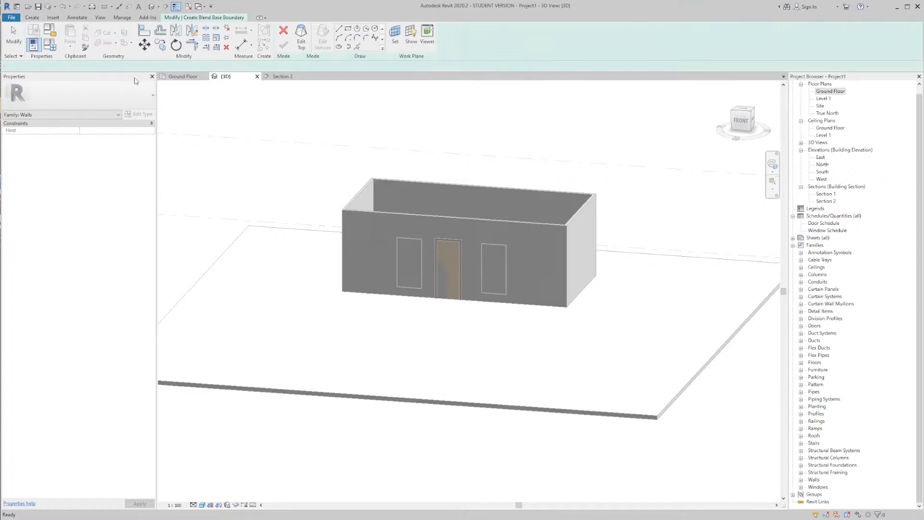
{"action": "scroll", "coordinate": [480, 208], "scroll_direction": "down", "scroll_amount": 1}
{"action": "middle_click_drag", "start_coordinate": [497, 193], "coordinate": [332, 169], "text": "shift"}
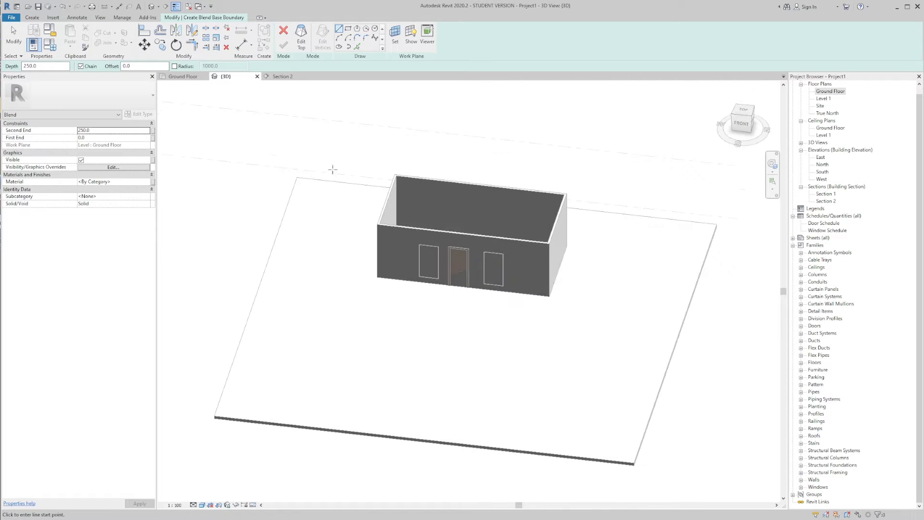
Step: Sketch the blend's base on the Ground Floor plan as a rectangle about 2700 by 2800 mm, below the box on its door side
{"action": "left_click", "coordinate": [190, 77]}
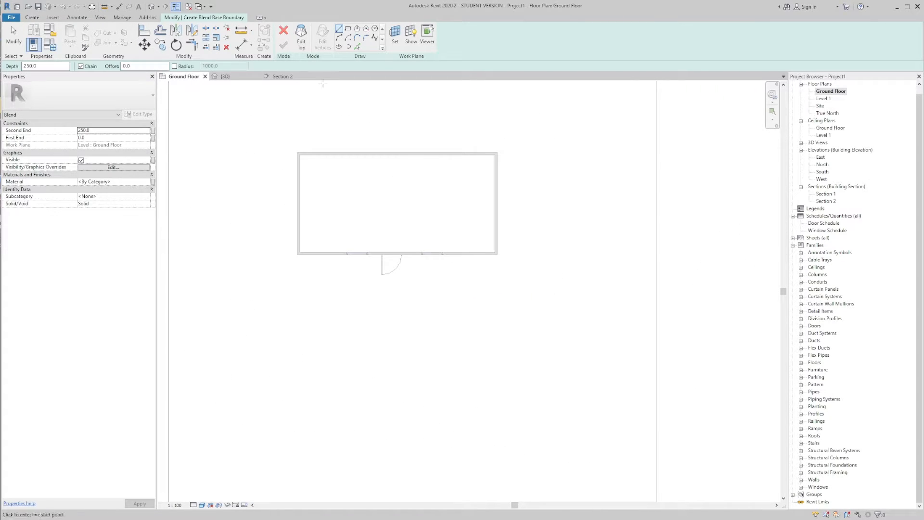
{"action": "middle_click_drag", "start_coordinate": [426, 173], "coordinate": [429, 103]}
{"action": "left_click", "coordinate": [348, 28]}
{"action": "scroll", "coordinate": [464, 208], "scroll_direction": "down", "scroll_amount": 1}
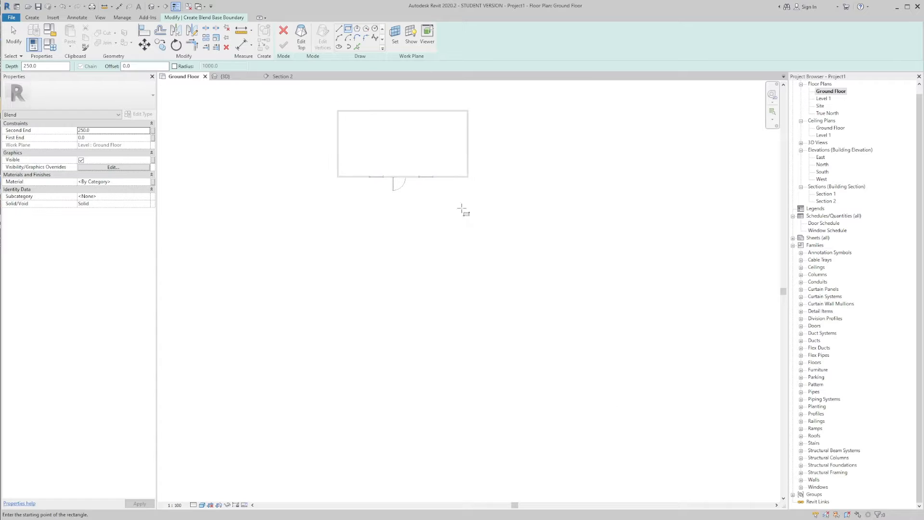
{"action": "scroll", "coordinate": [452, 237], "scroll_direction": "up", "scroll_amount": 2}
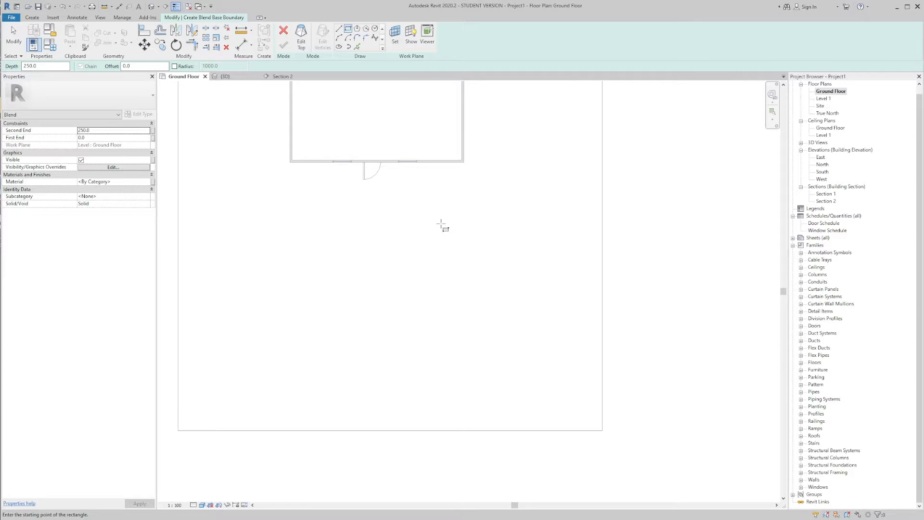
{"action": "left_click", "coordinate": [445, 224]}
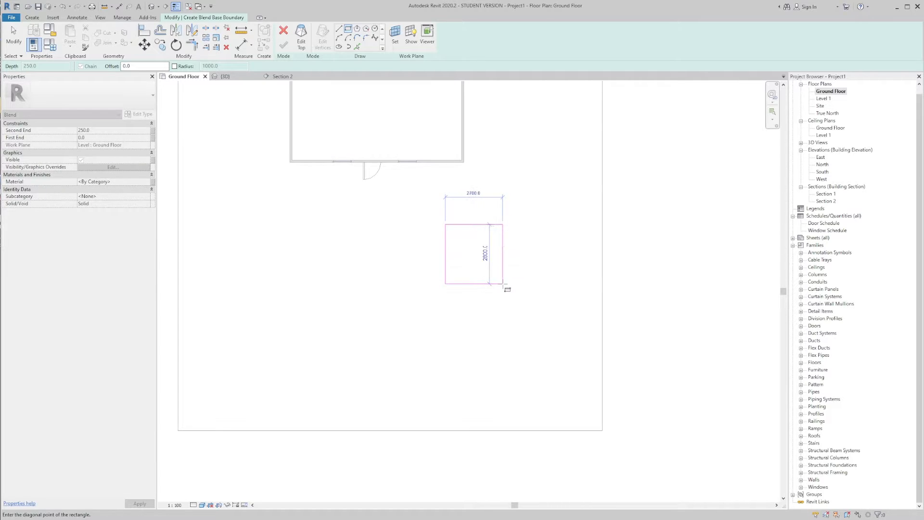
{"action": "left_click", "coordinate": [503, 284]}
{"action": "key", "text": "Escape"}
{"action": "key", "text": "Escape"}
Step: Resize the blend's base rectangle to 2500 by 2500 mm and delete the dimension left beside it
{"action": "left_click", "coordinate": [503, 272]}
{"action": "left_click", "coordinate": [473, 297]}
{"action": "type", "text": "2500"}
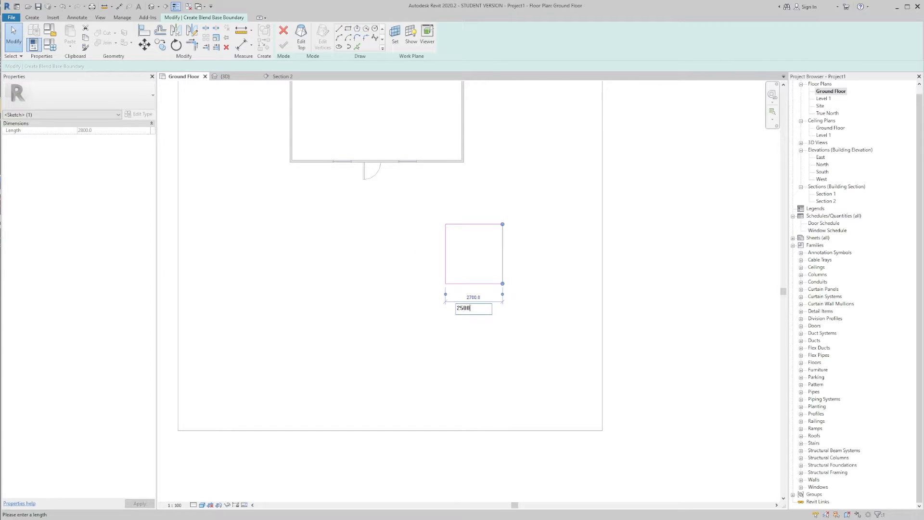
{"action": "key", "text": "Return"}
{"action": "left_click", "coordinate": [471, 225]}
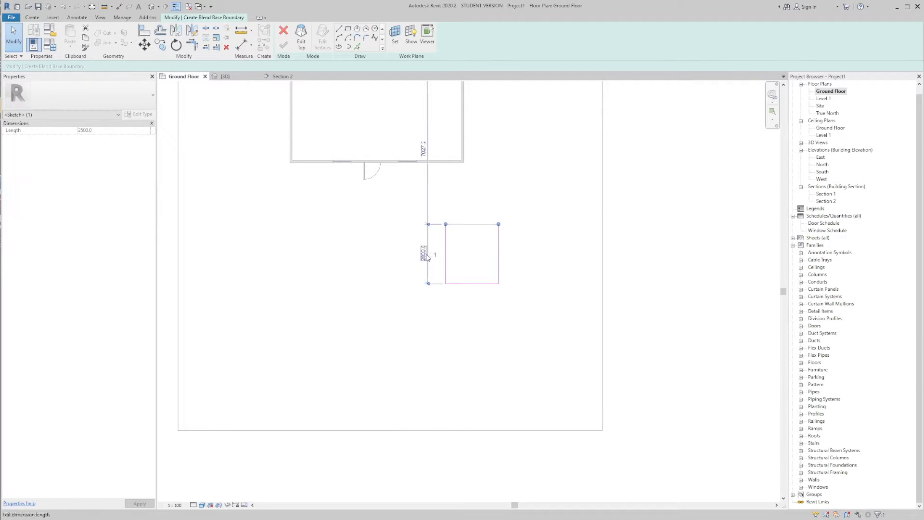
{"action": "left_click", "coordinate": [421, 254]}
{"action": "type", "text": "250"}
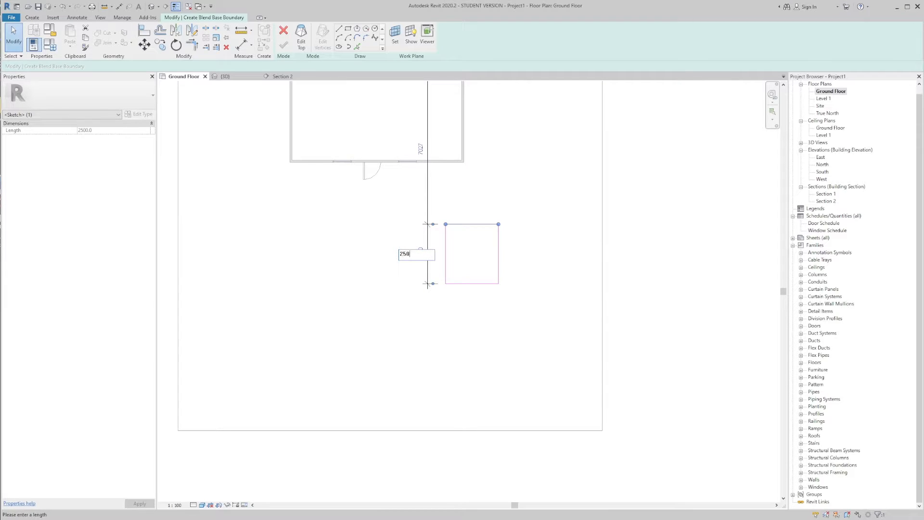
{"action": "type", "text": "0"}
{"action": "key", "text": "Return"}
{"action": "left_click", "coordinate": [426, 252]}
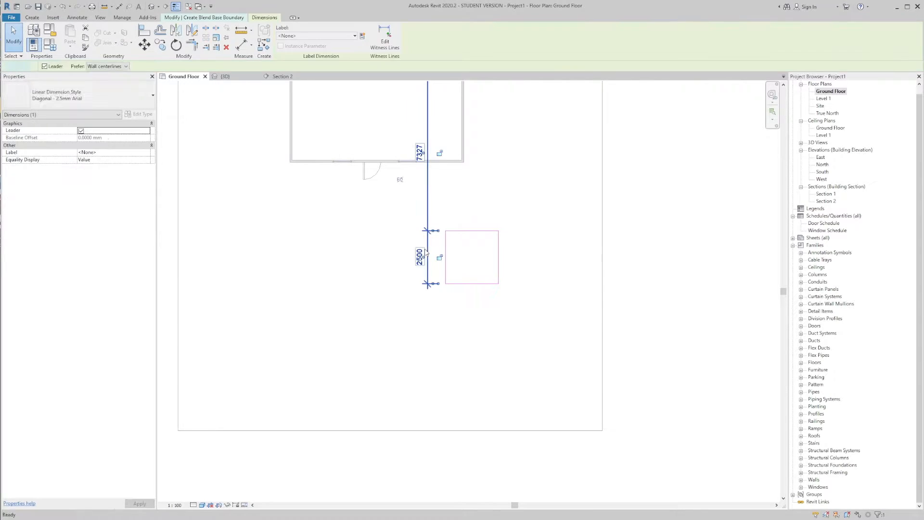
{"action": "key", "text": "Delete"}
Step: Switch to the blend's top boundary and draw two reference planes joining the midpoints of the base square's opposite sides
{"action": "left_click", "coordinate": [301, 44]}
{"action": "scroll", "coordinate": [491, 238], "scroll_direction": "up", "scroll_amount": 2}
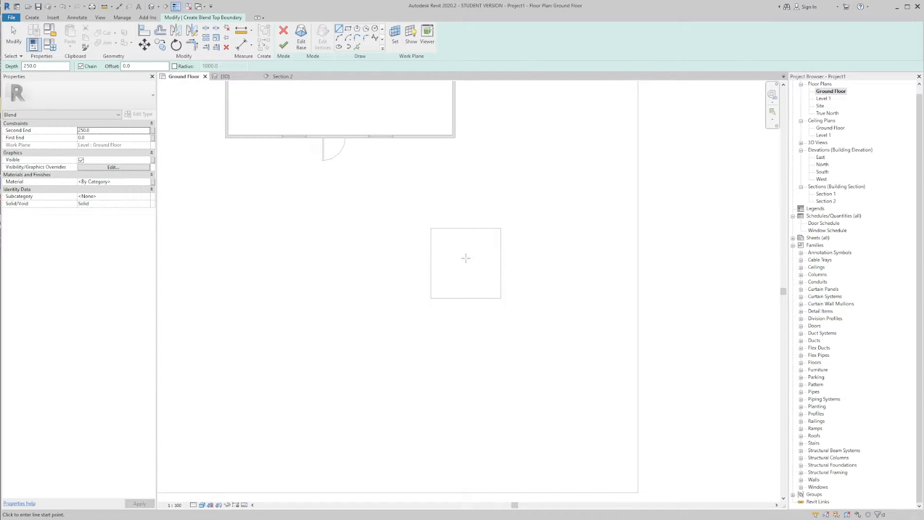
{"action": "left_click", "coordinate": [375, 29]}
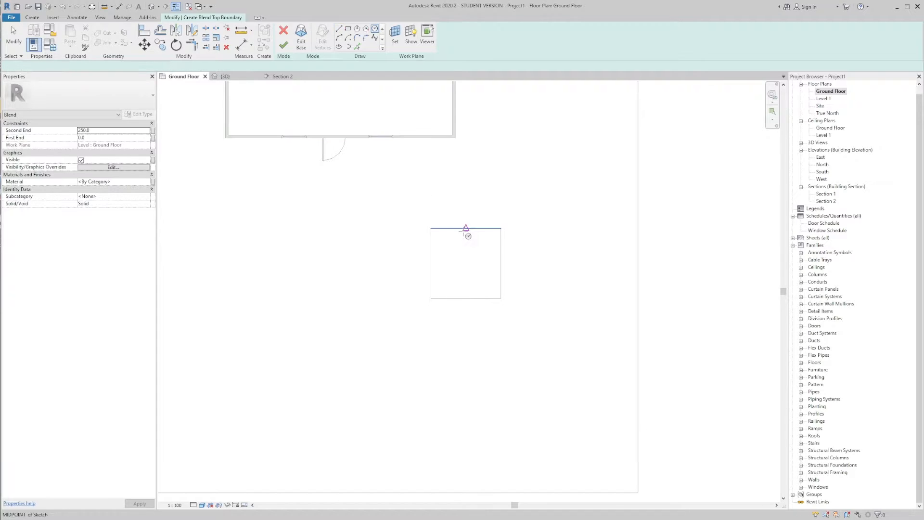
{"action": "key", "text": "r"}
{"action": "key", "text": "p"}
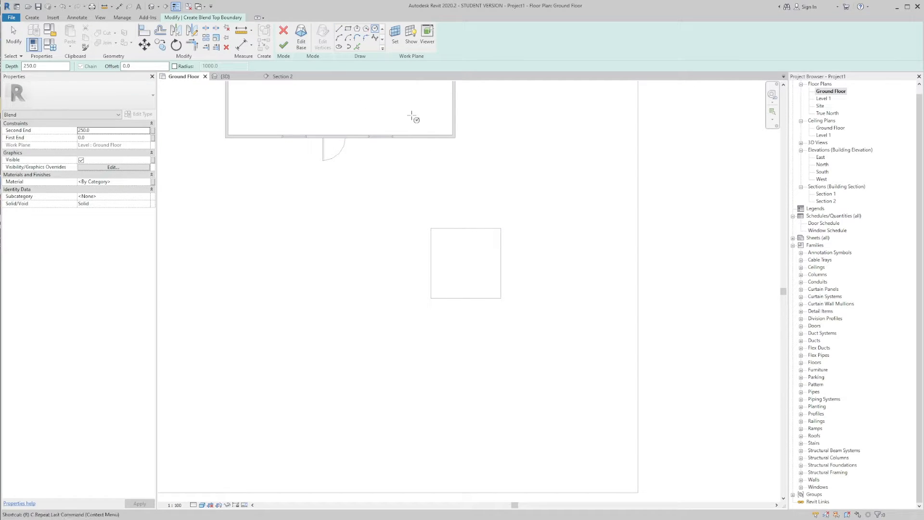
{"action": "left_click", "coordinate": [431, 264]}
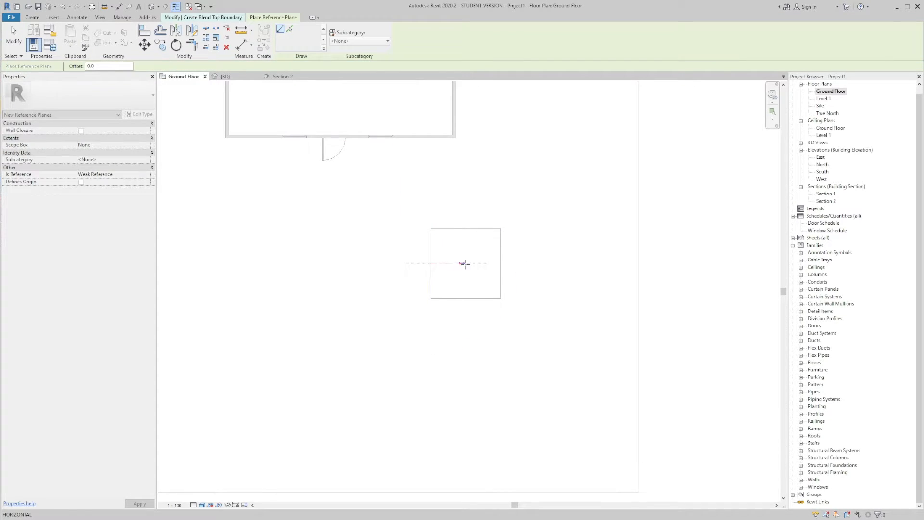
{"action": "left_click", "coordinate": [501, 263]}
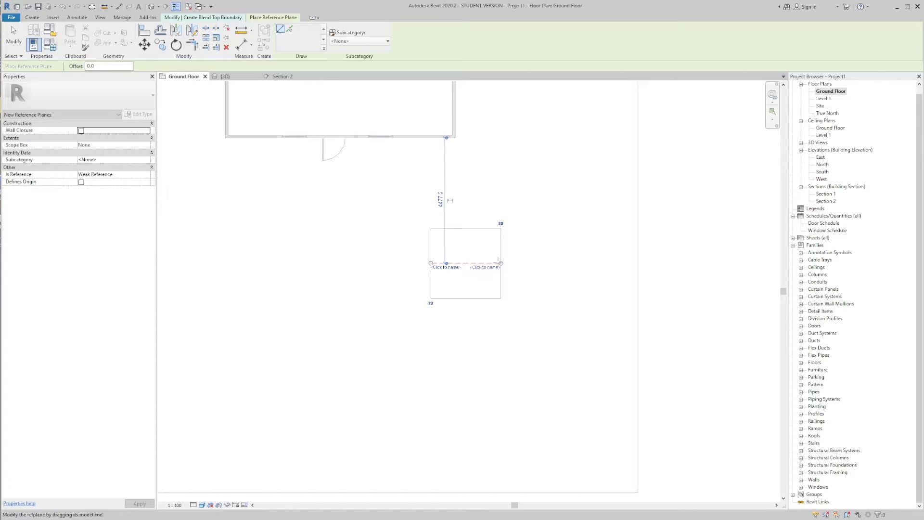
{"action": "left_click", "coordinate": [466, 227]}
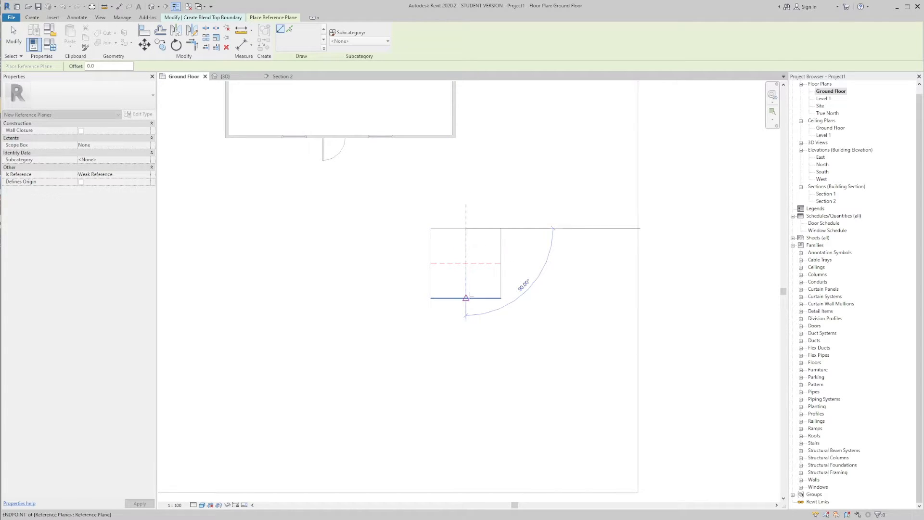
{"action": "left_click", "coordinate": [466, 298]}
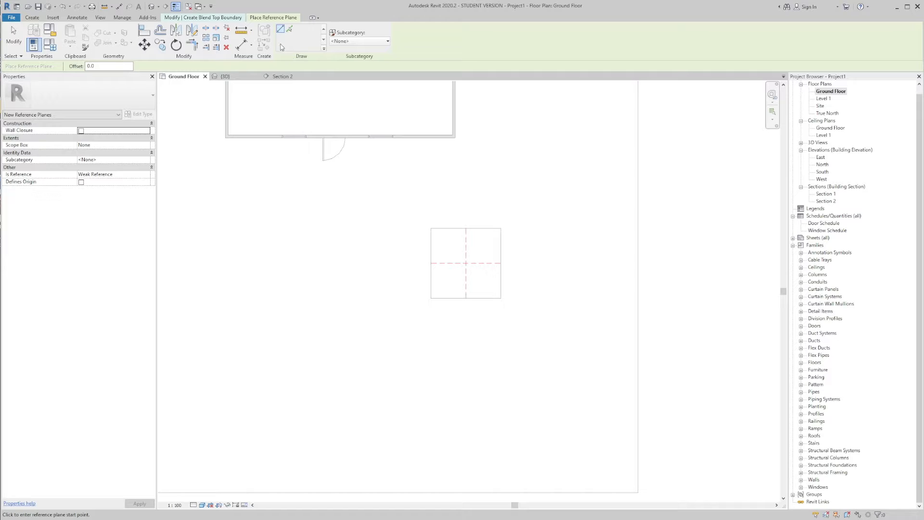
{"action": "key", "text": "Escape"}
Step: Sketch a circle centred on the reference planes' intersection as the blend's top profile and finish the blend
{"action": "left_click", "coordinate": [375, 29]}
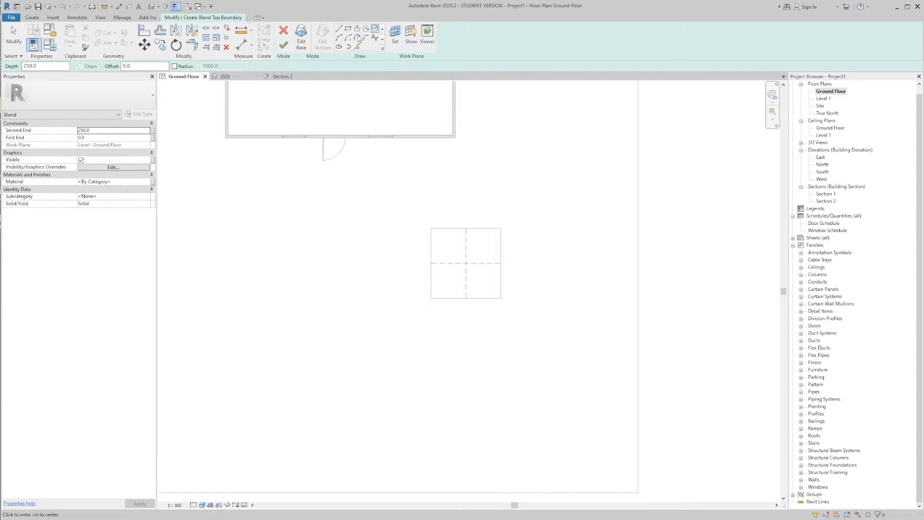
{"action": "left_click", "coordinate": [466, 263]}
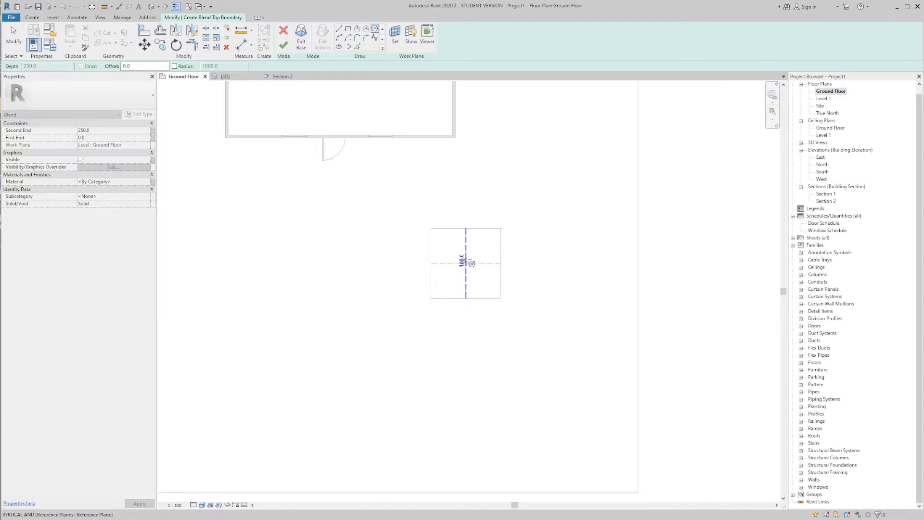
{"action": "left_click", "coordinate": [472, 251]}
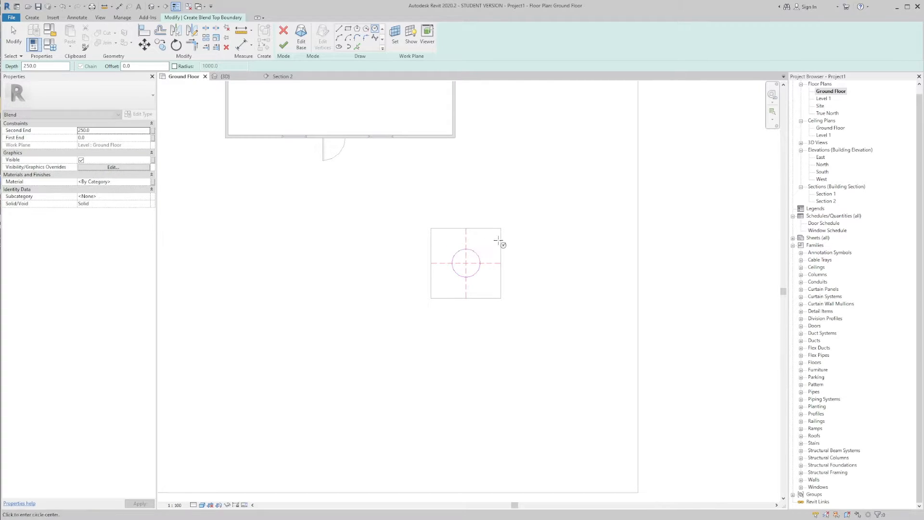
{"action": "key", "text": "Escape"}
{"action": "left_click", "coordinate": [284, 45]}
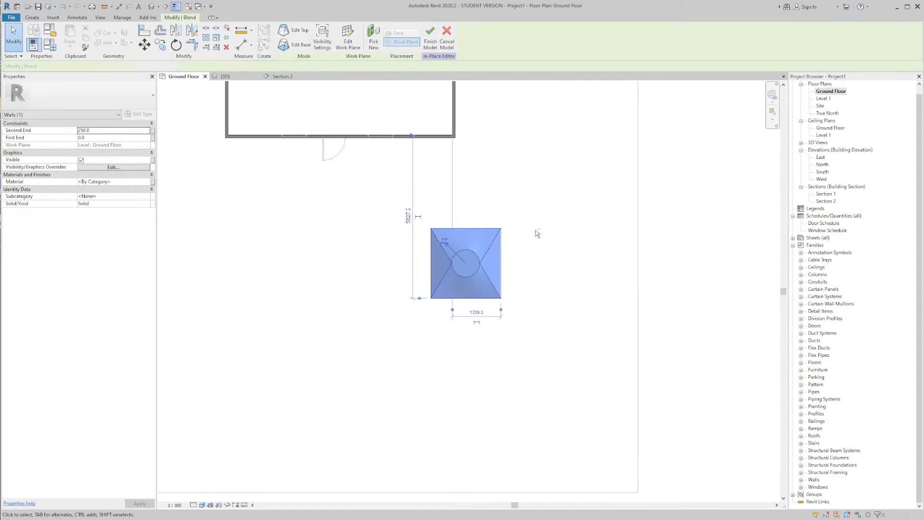
Step: Go to the 3D view and stretch the blend's top upwards to a Second End of 3000 mm
{"action": "key", "text": "apostrophe"}
{"action": "middle_click_drag", "start_coordinate": [557, 250], "coordinate": [469, 266], "text": "shift"}
{"action": "scroll", "coordinate": [455, 284], "scroll_direction": "up", "scroll_amount": 2}
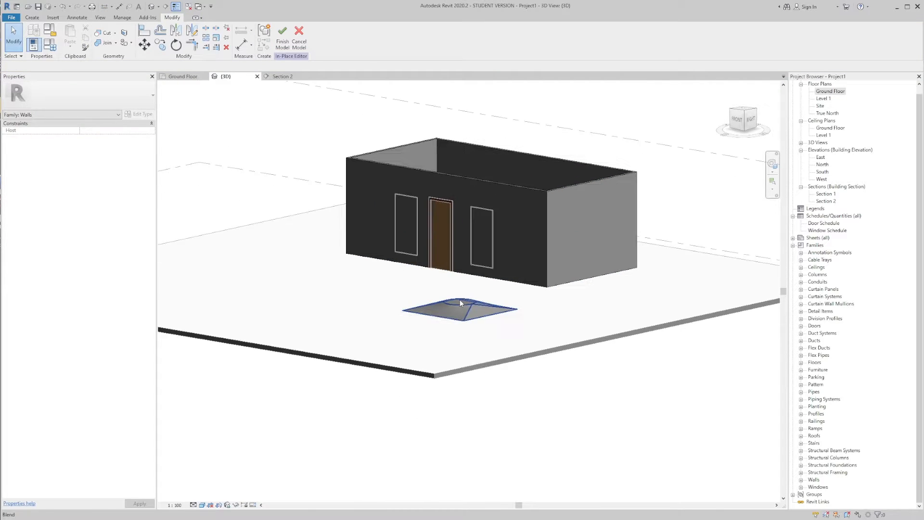
{"action": "left_click", "coordinate": [460, 300]}
{"action": "mouse_move", "coordinate": [460, 300]}
{"action": "middle_mouse_down", "text": "shift"}
{"action": "mouse_move", "coordinate": [578, 275]}
{"action": "mouse_move", "coordinate": [463, 299]}
{"action": "middle_mouse_up", "text": "shift"}
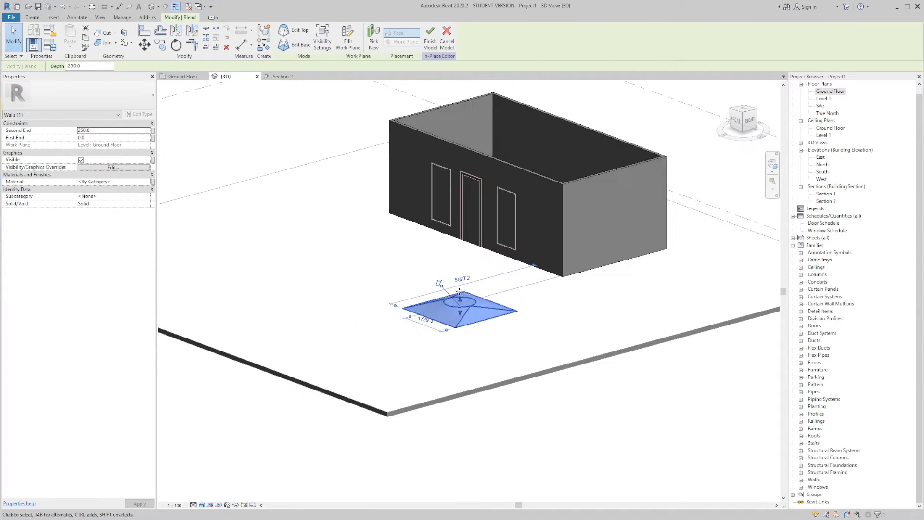
{"action": "left_click_drag", "start_coordinate": [463, 300], "coordinate": [500, 217]}
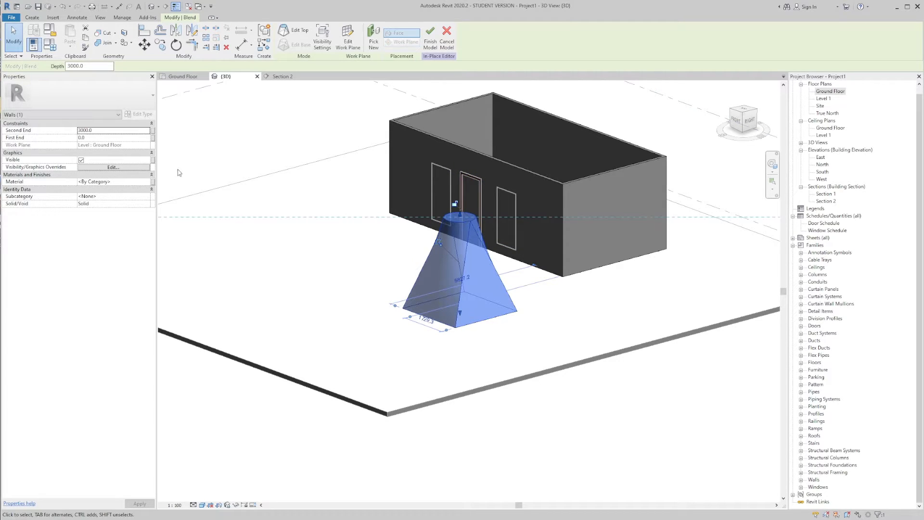
Step: Set the blend's First End to 500 mm and look at its raised base in the 3D view
{"action": "left_click", "coordinate": [94, 138]}
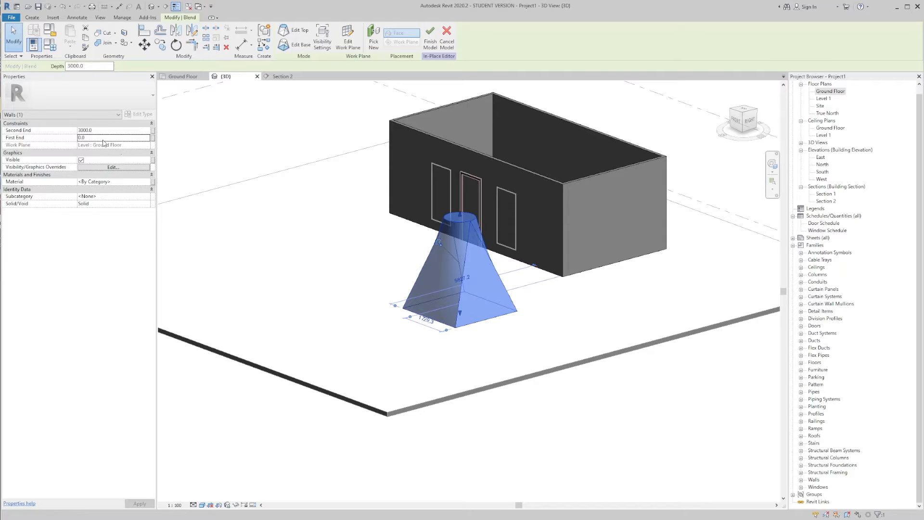
{"action": "type", "text": "500.0"}
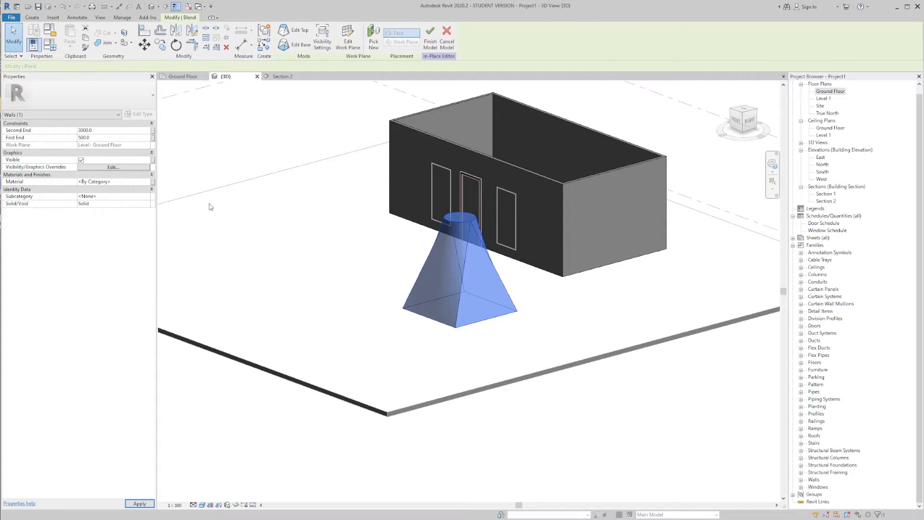
{"action": "left_click", "coordinate": [357, 305]}
{"action": "middle_click_drag", "start_coordinate": [357, 305], "coordinate": [469, 327], "text": "shift"}
Step: Set the blend's First End to 0 and view the form from the side
{"action": "left_click", "coordinate": [451, 307]}
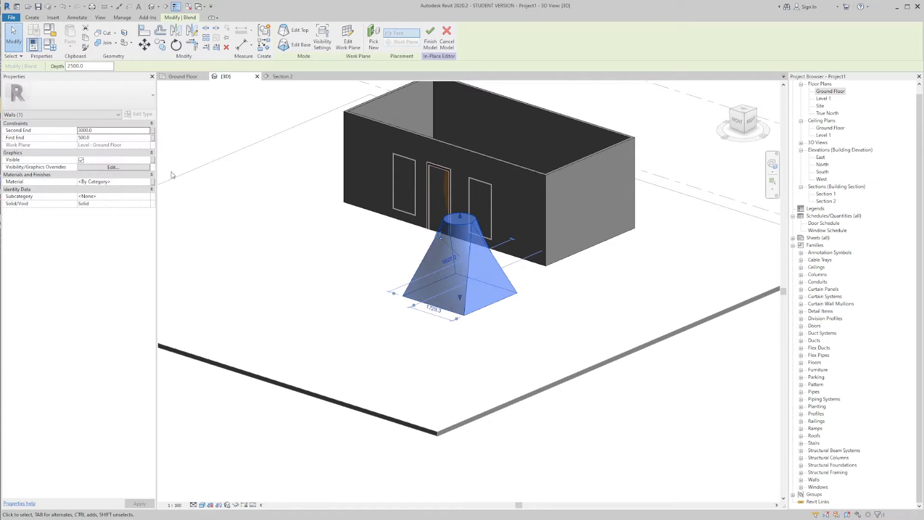
{"action": "left_click", "coordinate": [116, 138]}
{"action": "type", "text": "0"}
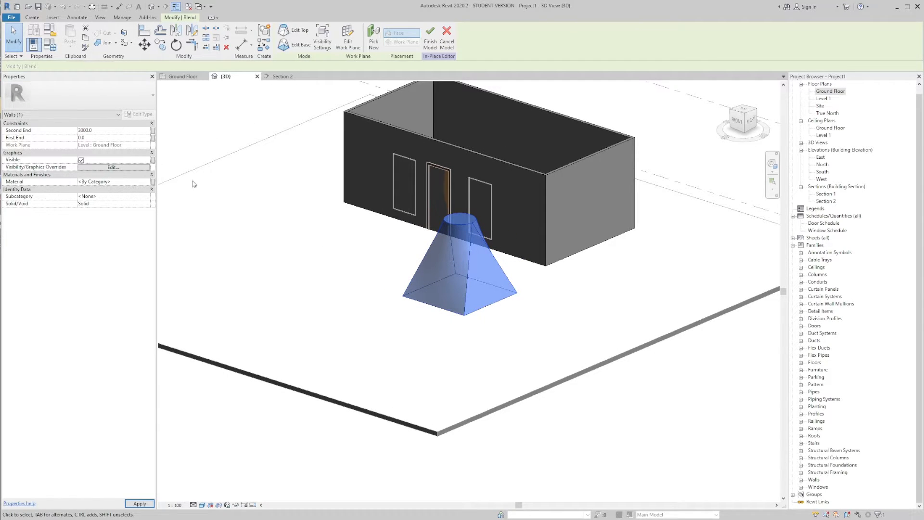
{"action": "left_click", "coordinate": [355, 239]}
{"action": "middle_click_drag", "start_coordinate": [357, 239], "coordinate": [287, 197], "text": "shift"}
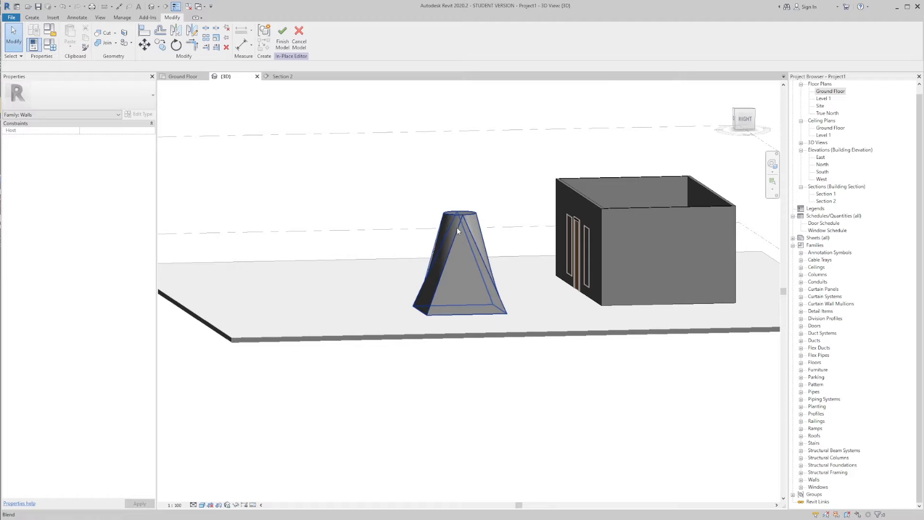
Step: Compare the start and end constraint properties of the blend with those of the box extrusion
{"action": "left_click", "coordinate": [458, 227]}
{"action": "middle_click_drag", "start_coordinate": [457, 227], "coordinate": [514, 267], "text": "shift"}
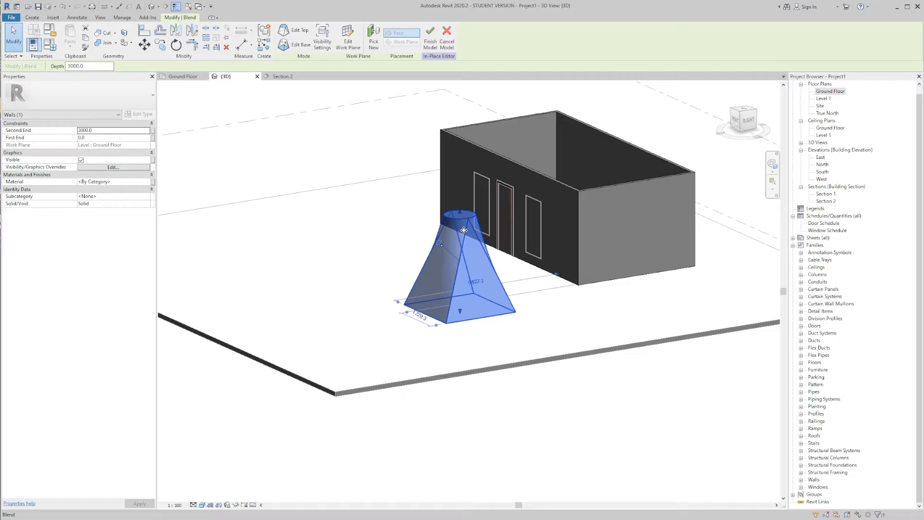
{"action": "left_click", "coordinate": [398, 186]}
{"action": "left_click", "coordinate": [445, 212]}
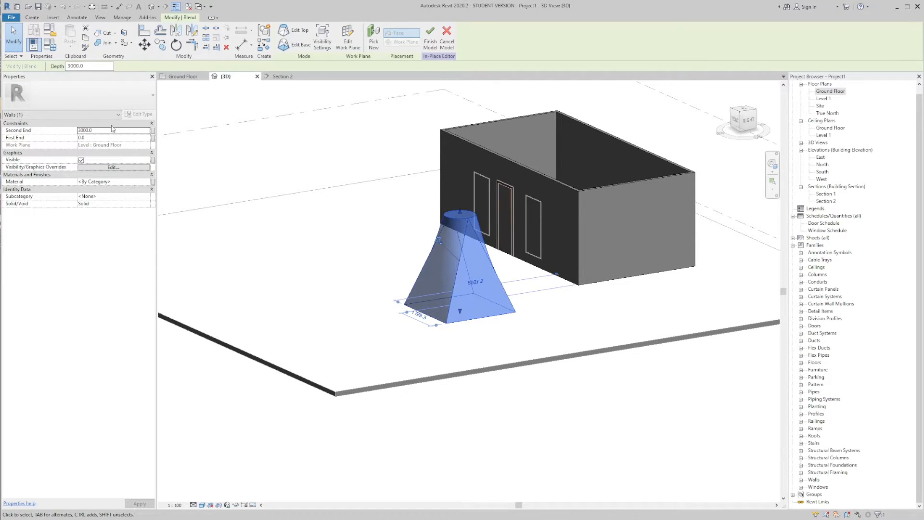
{"action": "left_click", "coordinate": [489, 148]}
{"action": "left_click", "coordinate": [374, 136]}
{"action": "left_click", "coordinate": [454, 209]}
{"action": "left_click", "coordinate": [478, 143]}
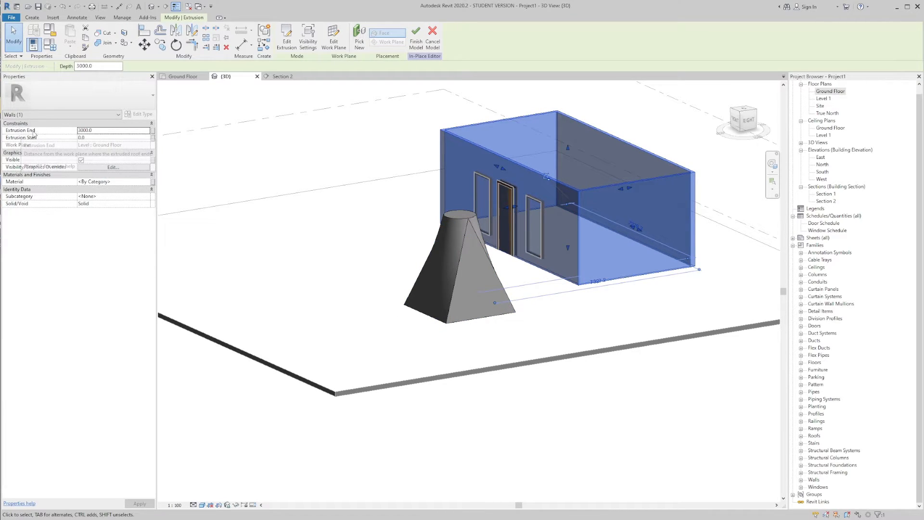
{"action": "left_click", "coordinate": [246, 123]}
Step: Look at the family parameter association for the blend's Second End and close it without linking a parameter
{"action": "left_click", "coordinate": [439, 235]}
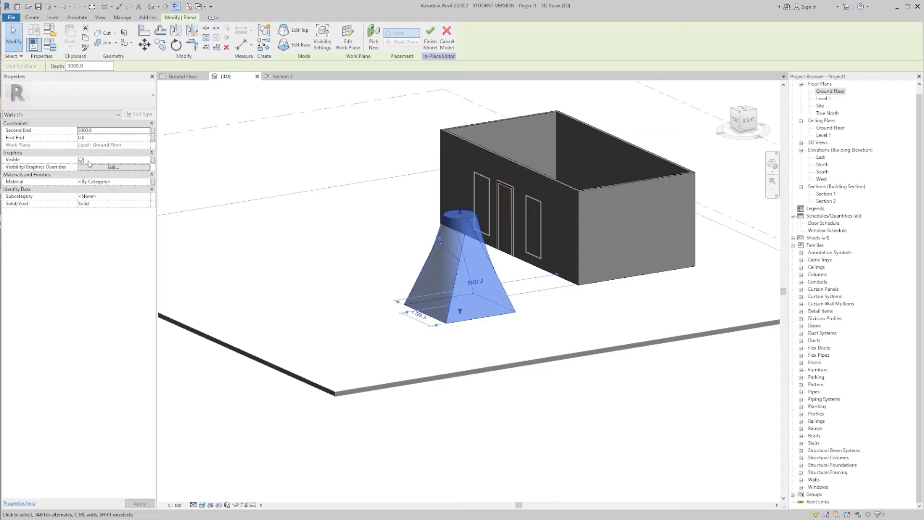
{"action": "left_click", "coordinate": [153, 135]}
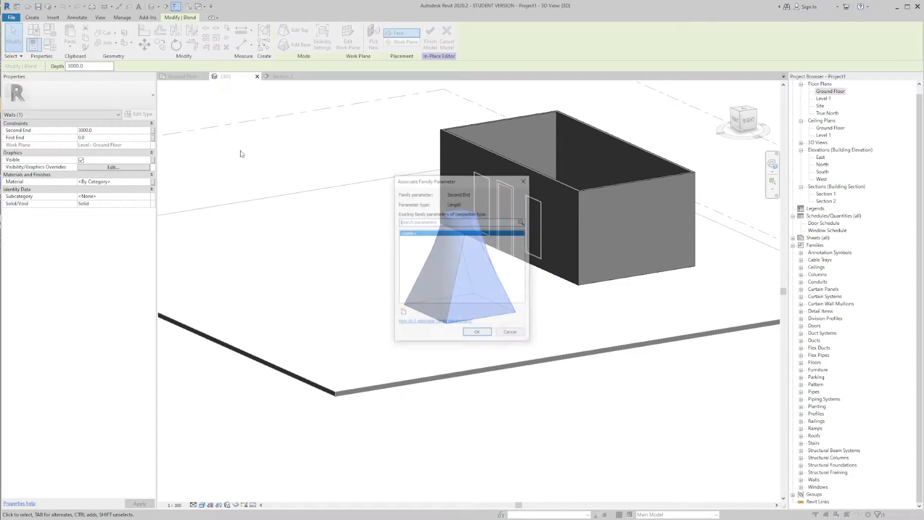
{"action": "left_click", "coordinate": [523, 180]}
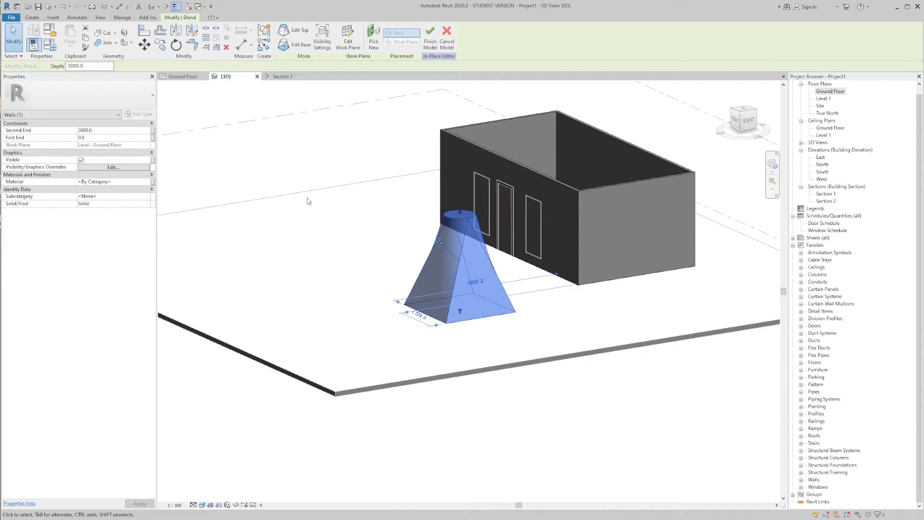
Step: Review the blend's visibility settings, switch its Plan/RCP display off and on again, and accept them
{"action": "left_click", "coordinate": [97, 169]}
{"action": "left_click_drag", "start_coordinate": [417, 214], "coordinate": [261, 163]}
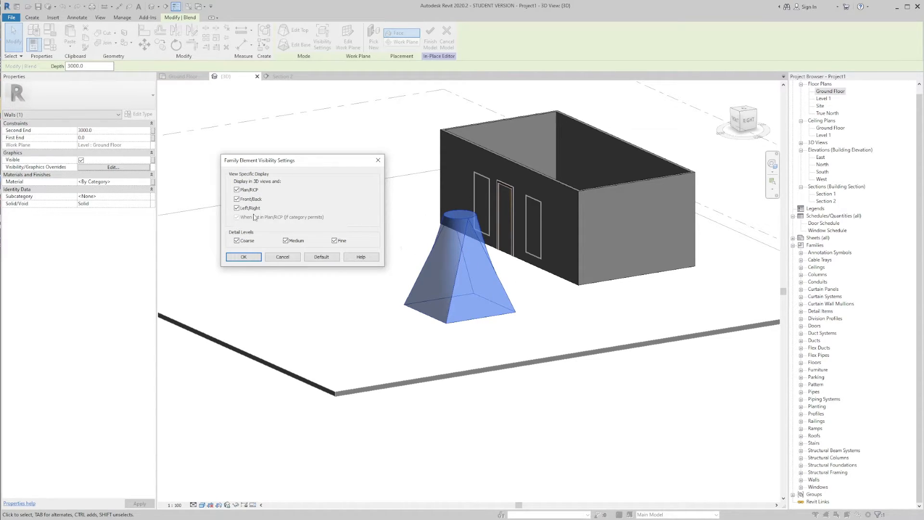
{"action": "left_click", "coordinate": [236, 190]}
{"action": "left_click", "coordinate": [236, 190]}
{"action": "left_click_drag", "start_coordinate": [303, 164], "coordinate": [305, 152]}
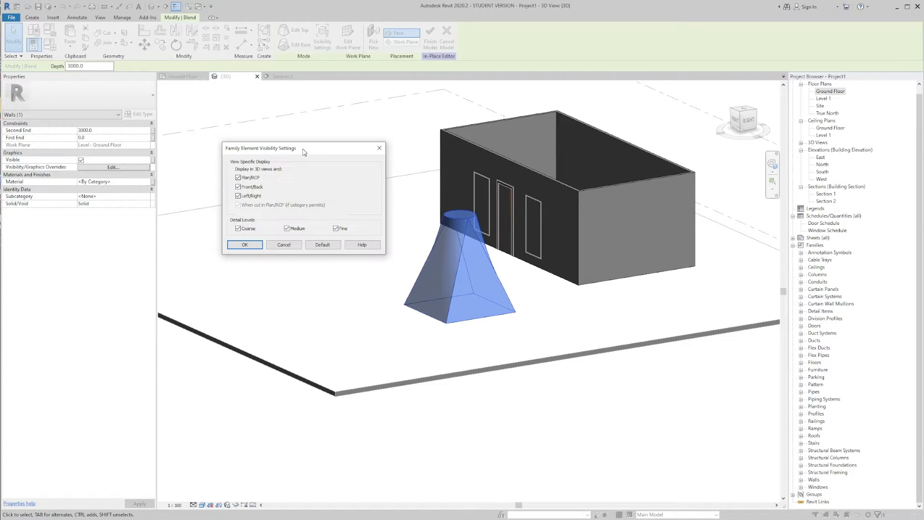
{"action": "left_click", "coordinate": [245, 245]}
{"action": "left_click", "coordinate": [316, 246]}
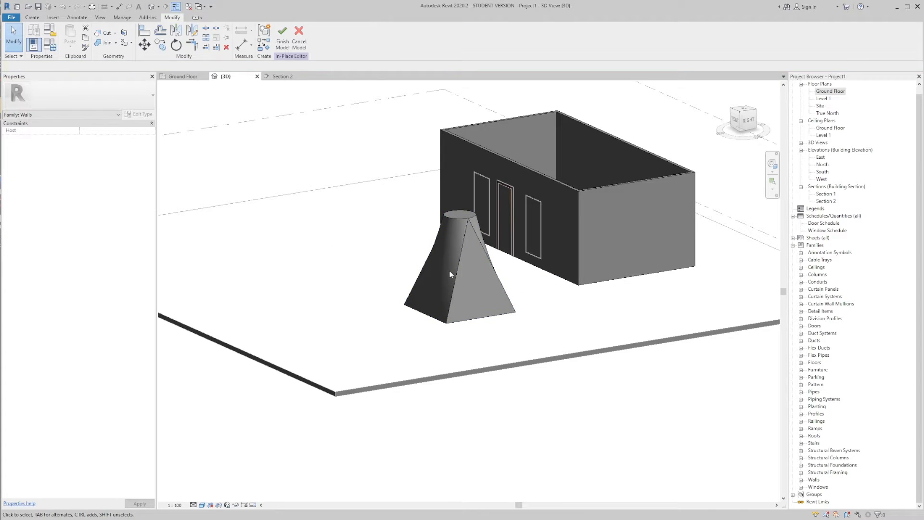
Step: Choose a detail level for the 3D view and undo the last change to the blend's First End
{"action": "middle_click_drag", "start_coordinate": [398, 276], "coordinate": [439, 282]}
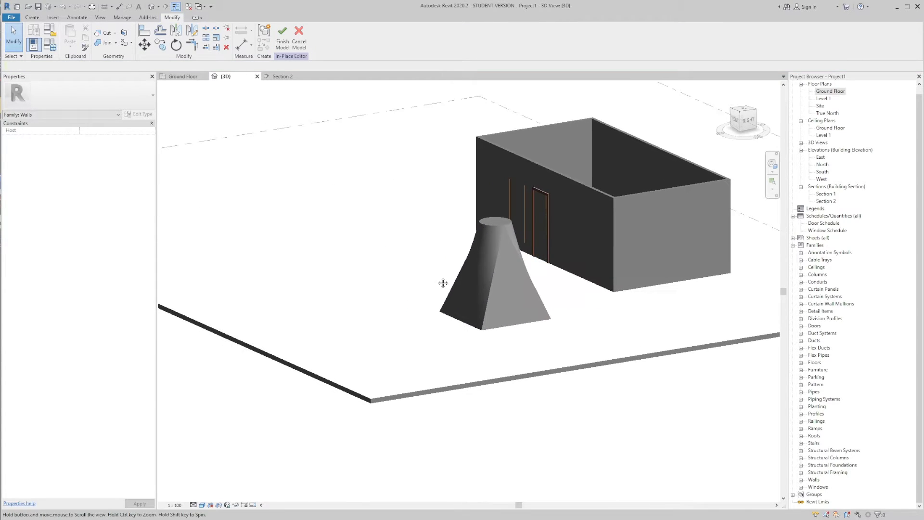
{"action": "left_click", "coordinate": [194, 505]}
{"action": "left_click", "coordinate": [206, 489]}
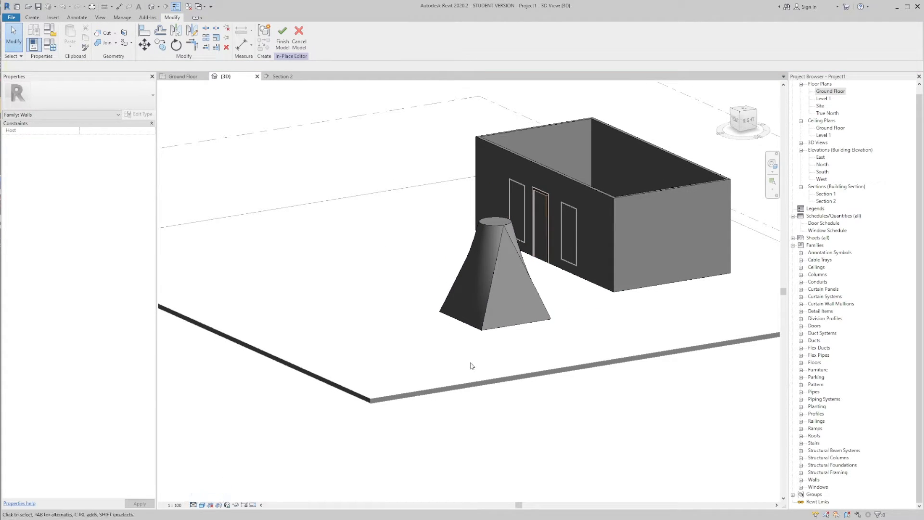
{"action": "scroll", "coordinate": [523, 386], "scroll_direction": "down", "scroll_amount": 1}
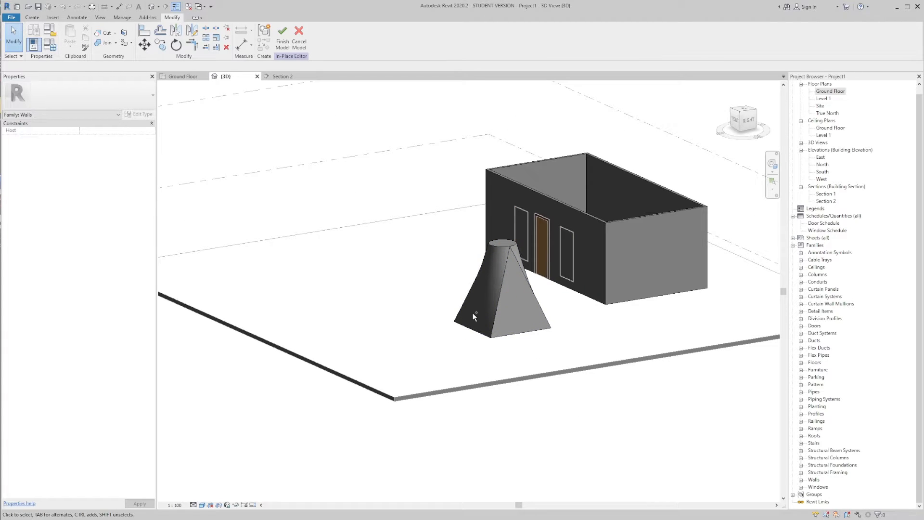
{"action": "key", "text": "ctrl+z"}
{"action": "middle_click_drag", "start_coordinate": [512, 357], "coordinate": [491, 358]}
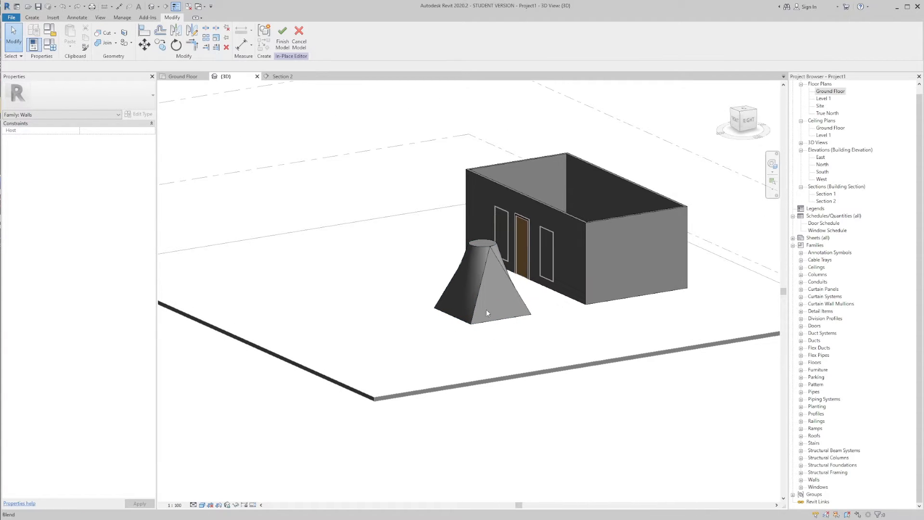
Step: Review the blend's graphics properties, then clear the selection and check the display options of the 3D view
{"action": "left_click", "coordinate": [477, 291]}
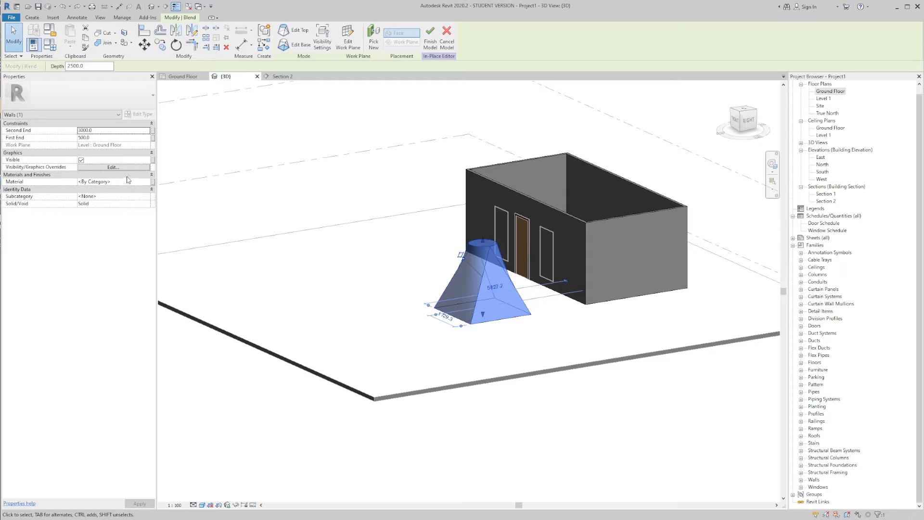
{"action": "middle_click_drag", "start_coordinate": [405, 276], "coordinate": [395, 267]}
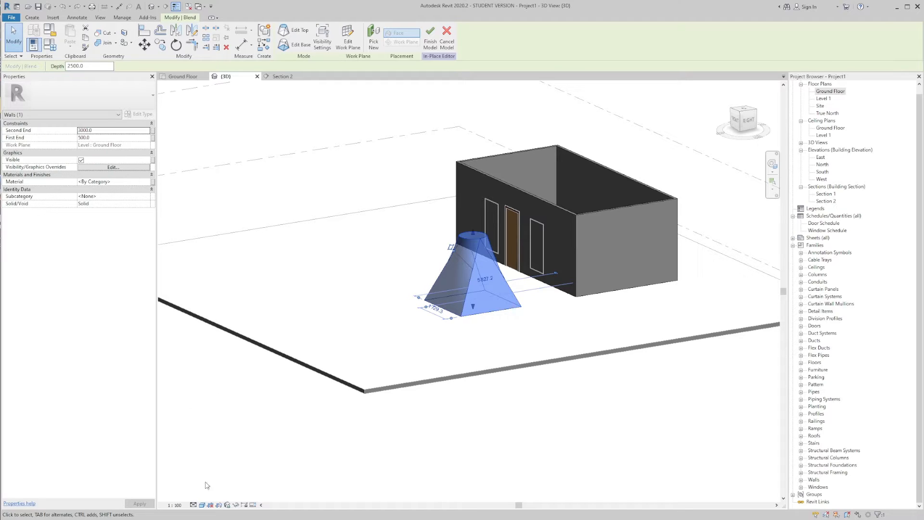
{"action": "key", "text": "Escape"}
{"action": "left_click", "coordinate": [202, 504]}
{"action": "left_click", "coordinate": [204, 496]}
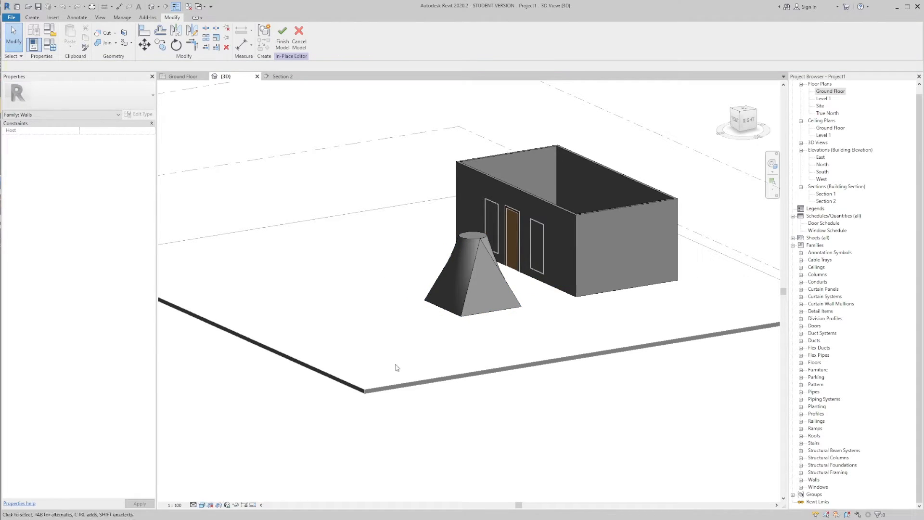
Step: Look at the family parameter association for the blend's Visible property and cancel it without linking a parameter
{"action": "left_click", "coordinate": [477, 265]}
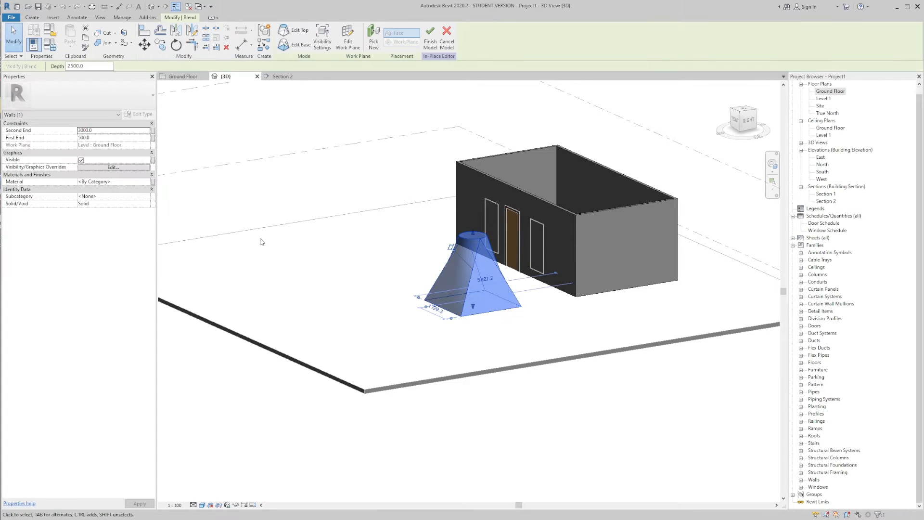
{"action": "left_click", "coordinate": [153, 160]}
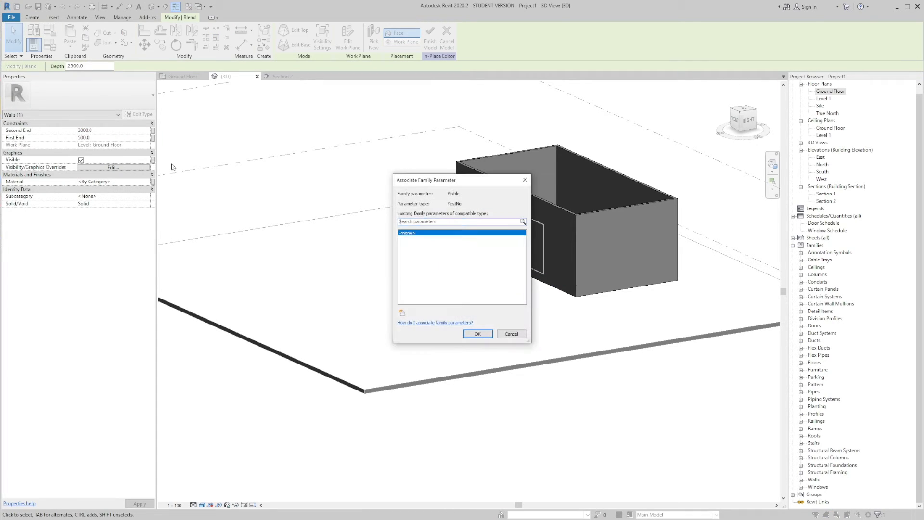
{"action": "left_click", "coordinate": [510, 334]}
{"action": "left_click", "coordinate": [546, 415]}
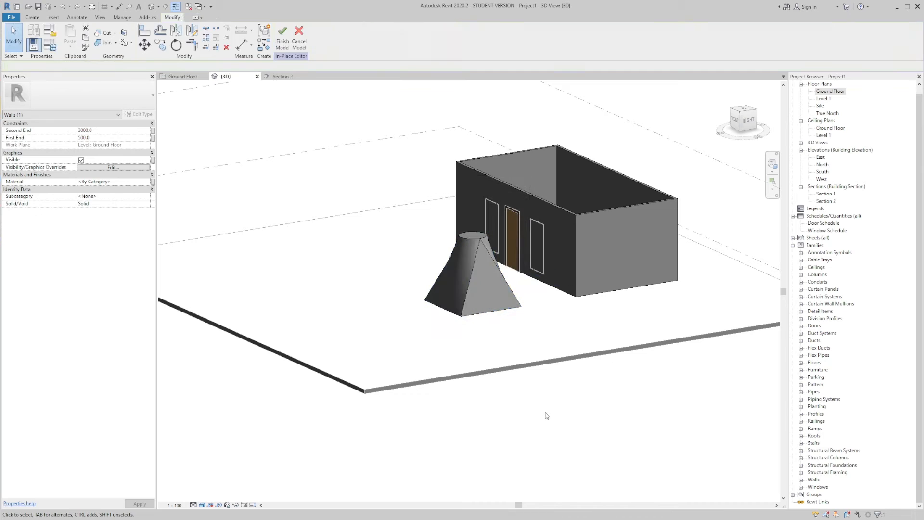
Step: Look at the Subcategory and Solid/Void properties of the blend without changing them, then deselect it
{"action": "left_click", "coordinate": [458, 281]}
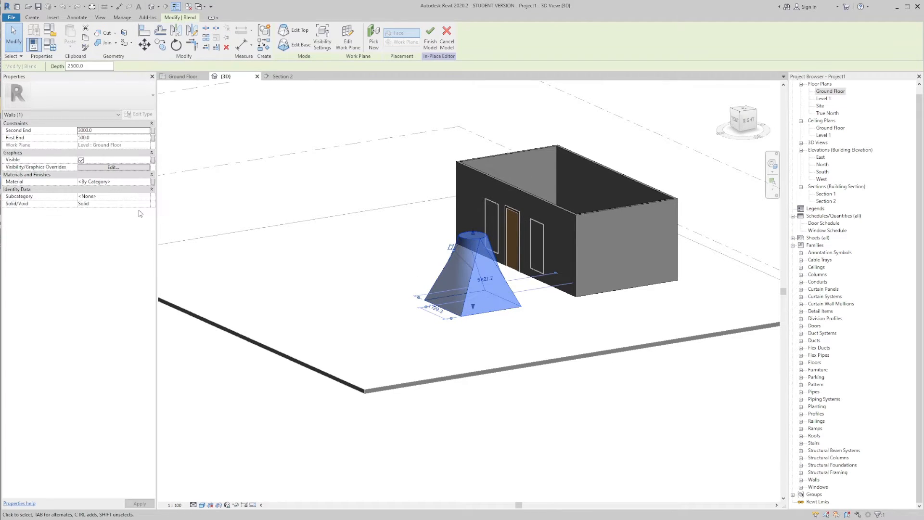
{"action": "left_click", "coordinate": [144, 197]}
{"action": "left_click", "coordinate": [147, 197]}
{"action": "left_click", "coordinate": [147, 204]}
{"action": "left_click", "coordinate": [364, 198]}
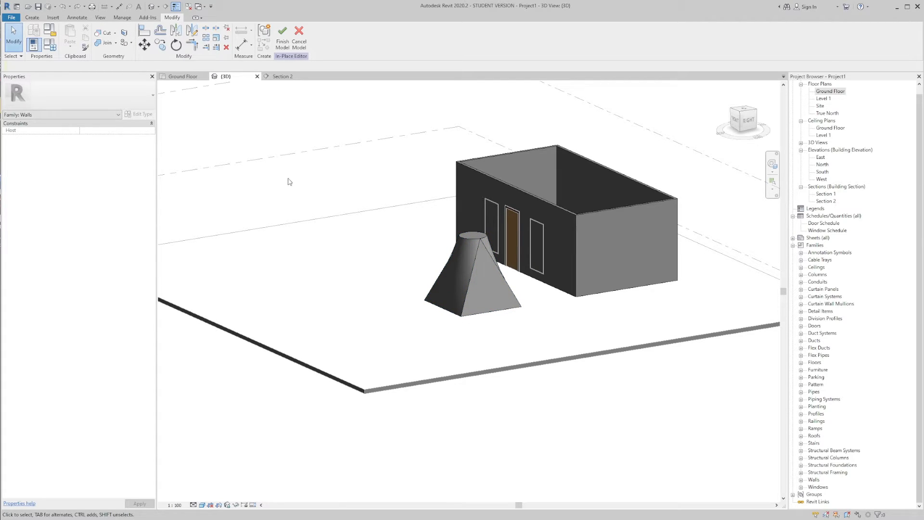
Step: Start a solid Revolve and pick the front wall face of the box as its work plane
{"action": "left_click", "coordinate": [32, 17]}
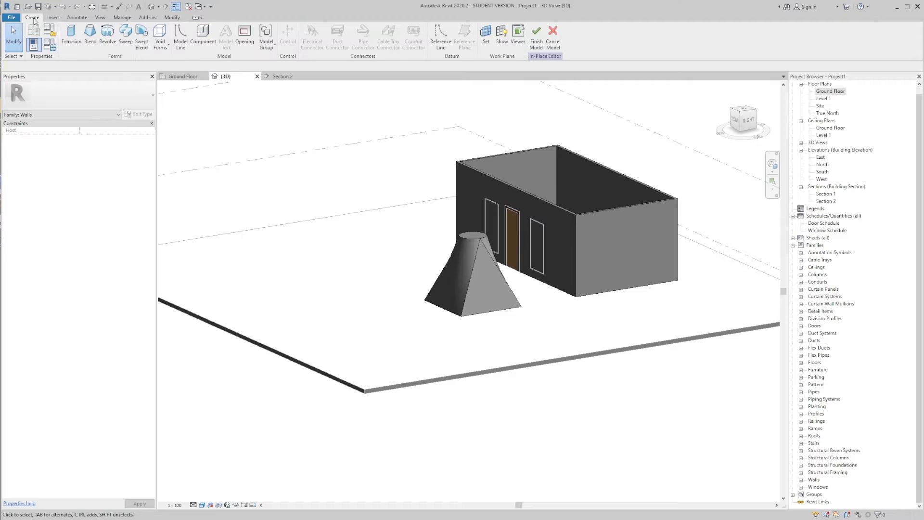
{"action": "left_click", "coordinate": [108, 34]}
{"action": "middle_click_drag", "start_coordinate": [523, 265], "coordinate": [759, 242], "text": "shift"}
{"action": "scroll", "coordinate": [600, 264], "scroll_direction": "up", "scroll_amount": 1}
{"action": "left_click", "coordinate": [398, 36]}
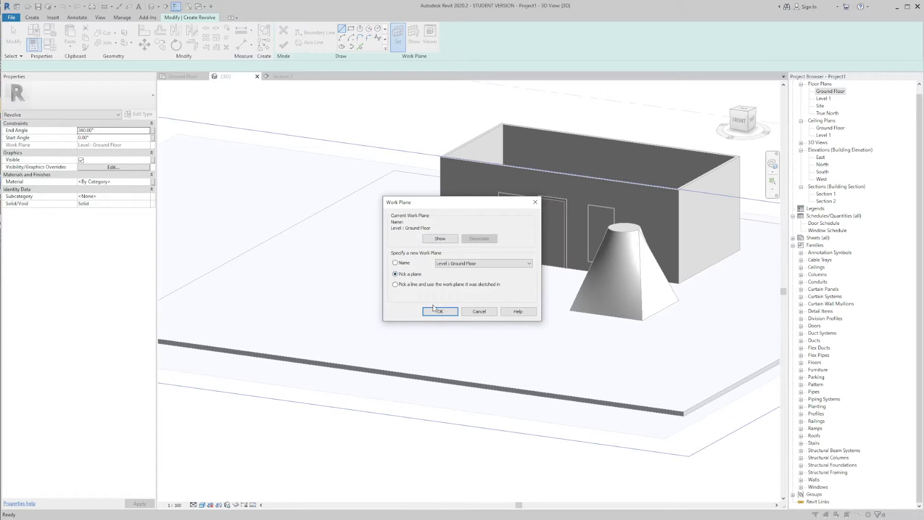
{"action": "left_click", "coordinate": [433, 308]}
{"action": "left_click", "coordinate": [455, 167]}
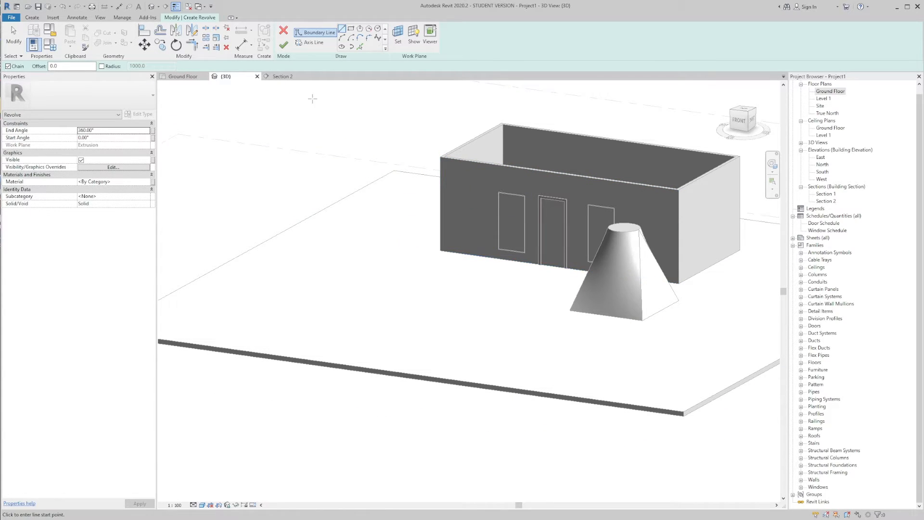
Step: Draw the revolve's axis line 3000 mm upward along the box's front corner edge on the side away from the blend
{"action": "left_click", "coordinate": [312, 42]}
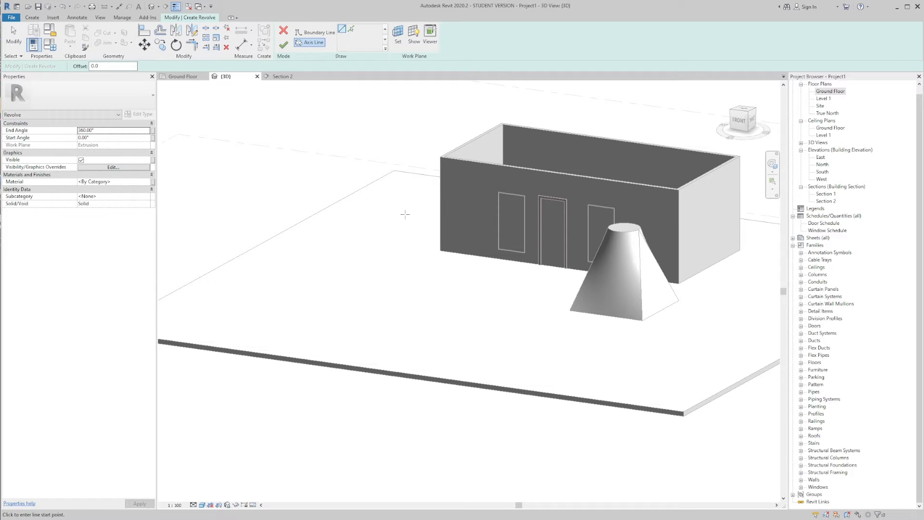
{"action": "left_click", "coordinate": [440, 250]}
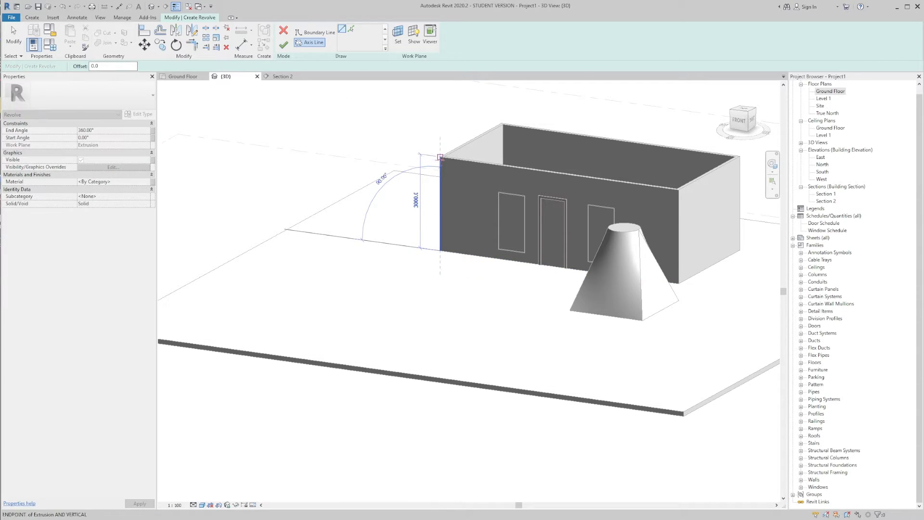
{"action": "left_click", "coordinate": [440, 157]}
{"action": "scroll", "coordinate": [438, 183], "scroll_direction": "up", "scroll_amount": 3}
{"action": "key", "text": "Escape"}
{"action": "scroll", "coordinate": [416, 185], "scroll_direction": "down", "scroll_amount": 2}
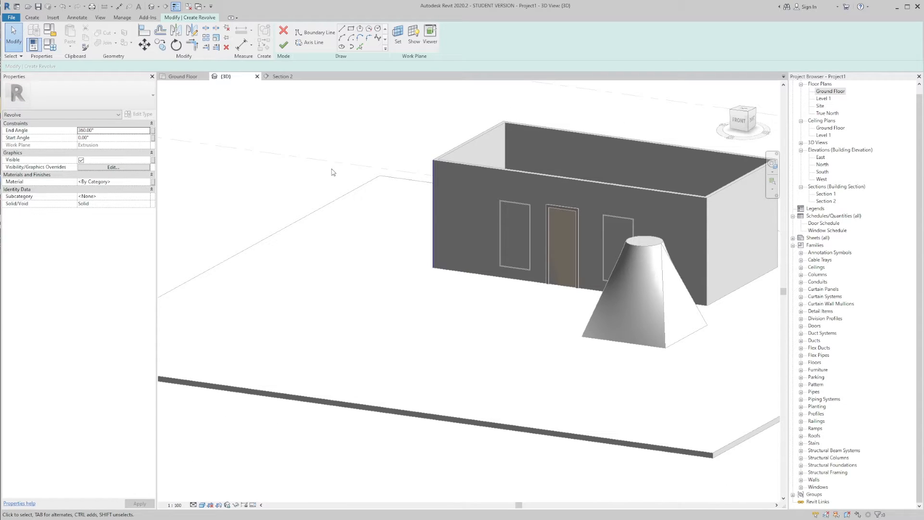
Step: Activate boundary line sketching for the revolve and open the Section 2 view zoomed in on the axis line
{"action": "left_click", "coordinate": [319, 34]}
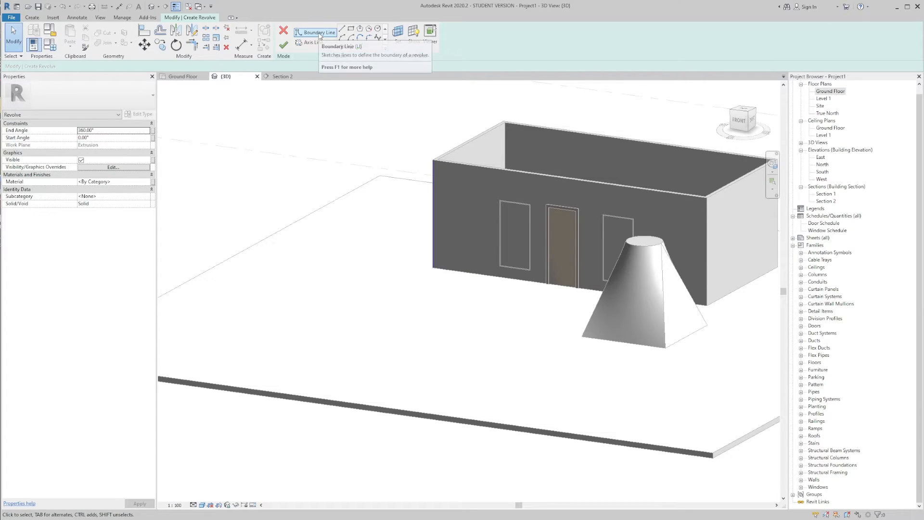
{"action": "scroll", "coordinate": [442, 184], "scroll_direction": "down", "scroll_amount": 1}
{"action": "middle_click_drag", "start_coordinate": [442, 184], "coordinate": [475, 182], "text": "shift"}
{"action": "scroll", "coordinate": [385, 198], "scroll_direction": "up", "scroll_amount": 4}
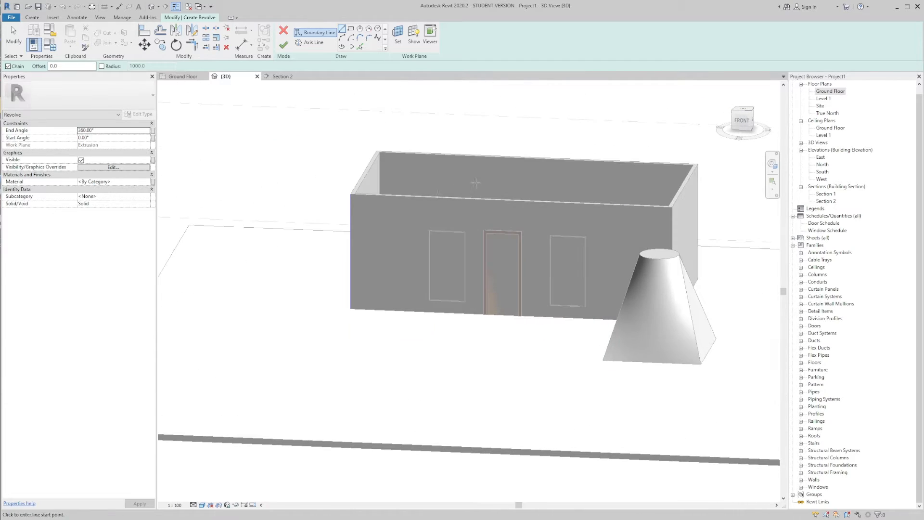
{"action": "middle_click_drag", "start_coordinate": [233, 182], "coordinate": [257, 169]}
{"action": "left_click", "coordinate": [186, 77]}
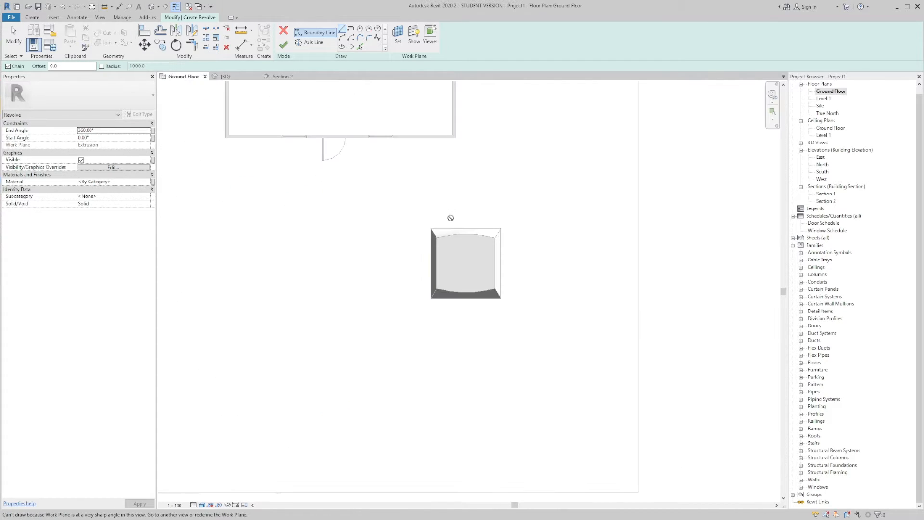
{"action": "scroll", "coordinate": [452, 226], "scroll_direction": "down", "scroll_amount": 5}
{"action": "scroll", "coordinate": [416, 216], "scroll_direction": "up", "scroll_amount": 3}
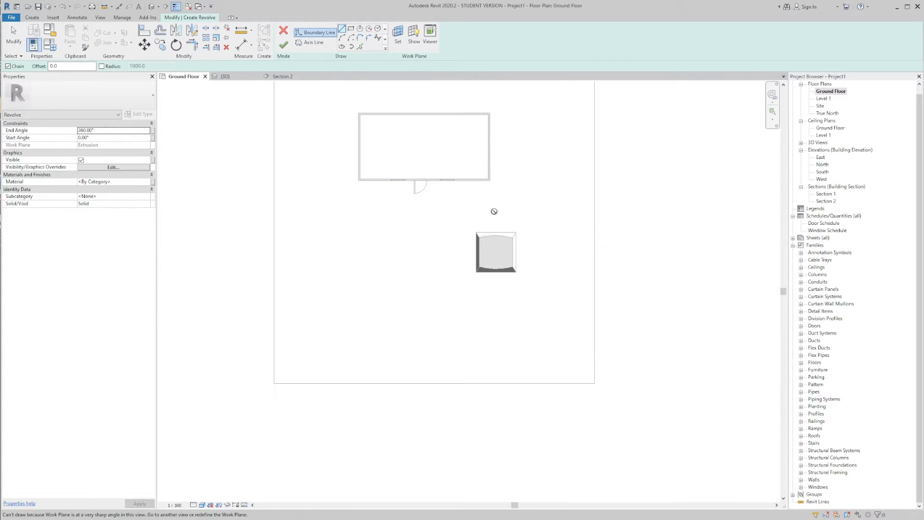
{"action": "left_click", "coordinate": [298, 77]}
{"action": "scroll", "coordinate": [553, 215], "scroll_direction": "down", "scroll_amount": 2}
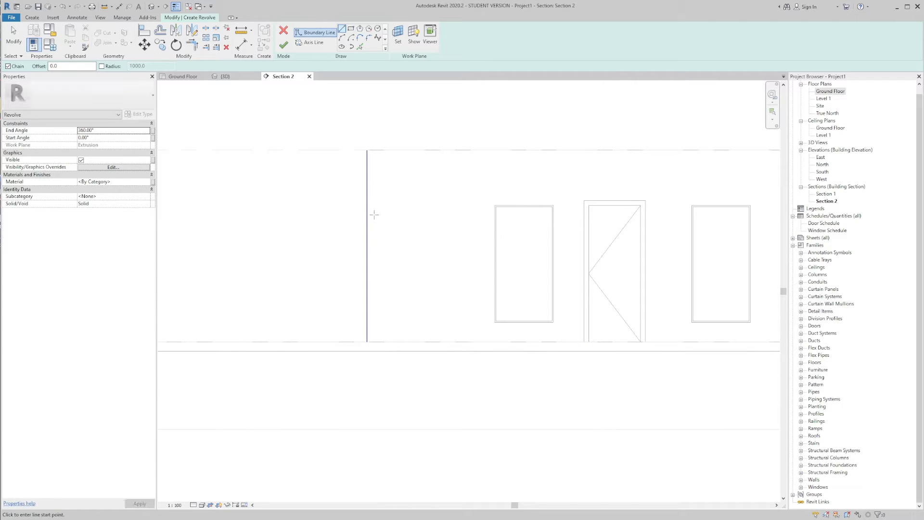
{"action": "scroll", "coordinate": [367, 150], "scroll_direction": "up", "scroll_amount": 1}
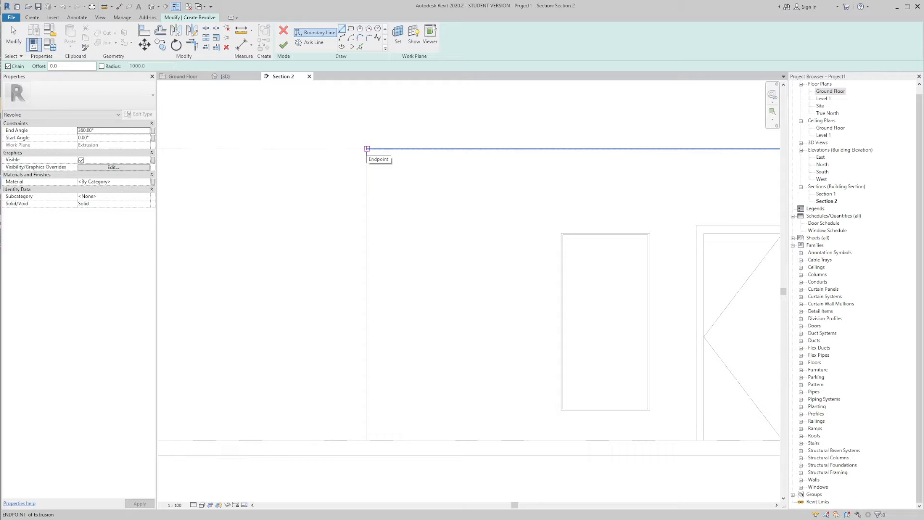
Step: Sketch the upper column profile from the axis top, outward from the box: a 500 mm wide cap, a taper, an upper shaft and a smaller second taper
{"action": "left_click", "coordinate": [367, 148]}
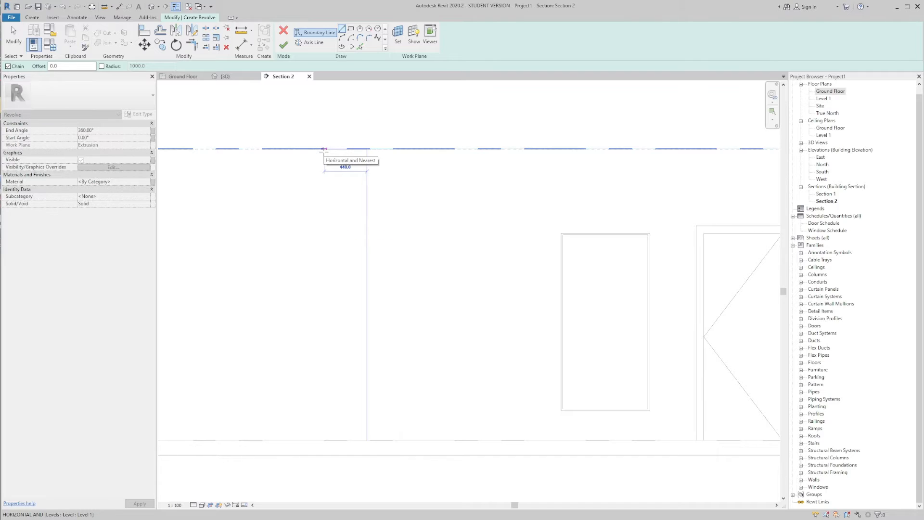
{"action": "left_click", "coordinate": [318, 149]}
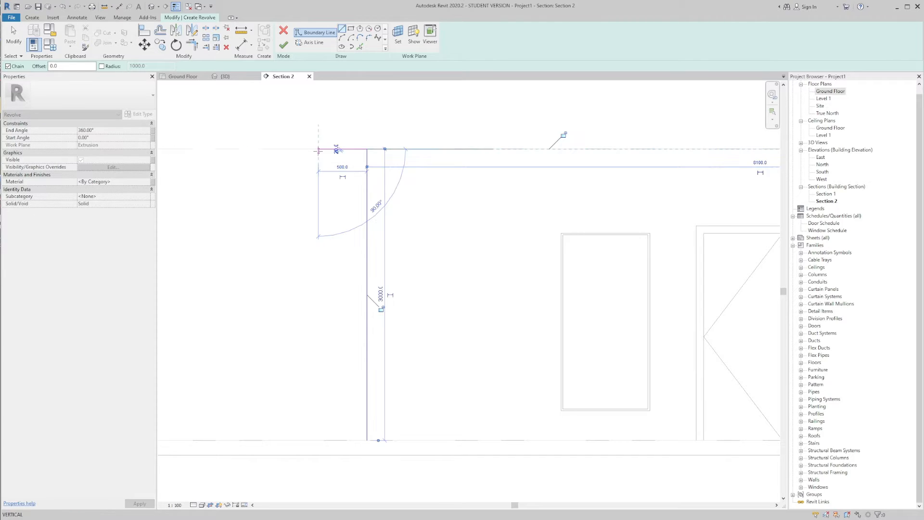
{"action": "left_click", "coordinate": [319, 182]}
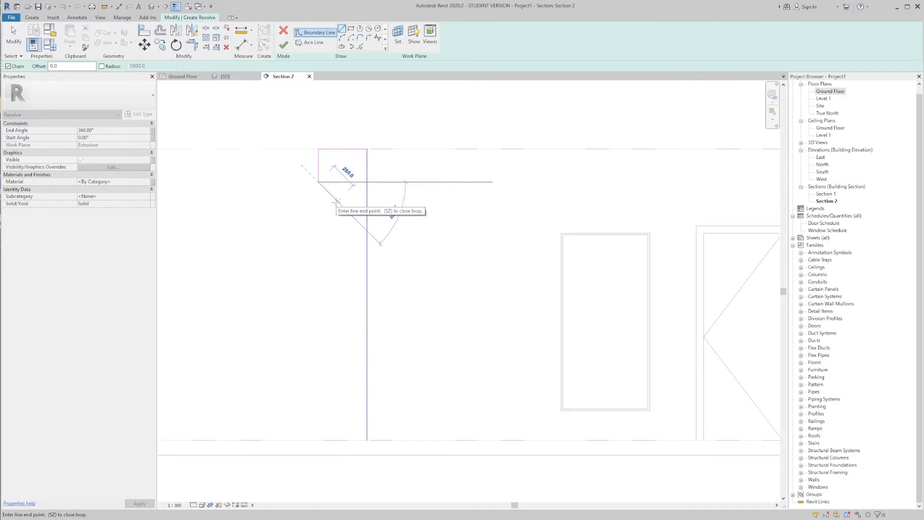
{"action": "left_click", "coordinate": [338, 201]}
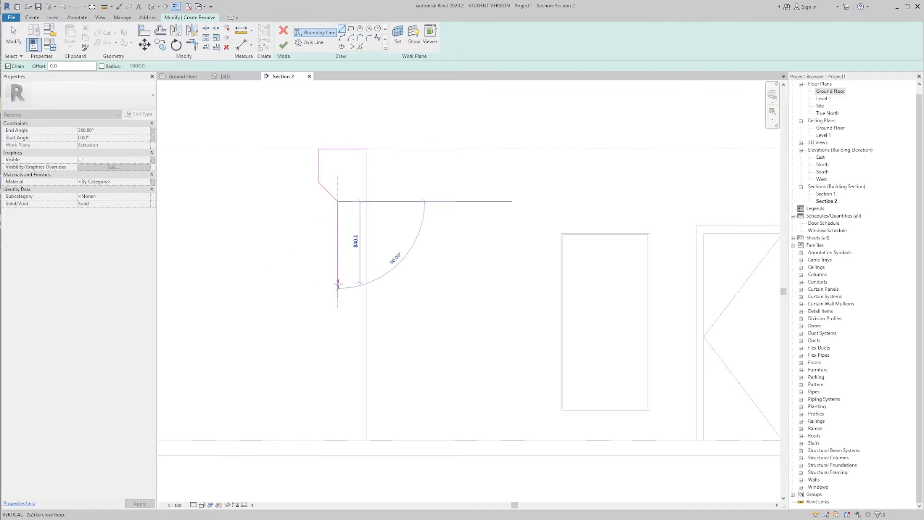
{"action": "left_click", "coordinate": [337, 287]}
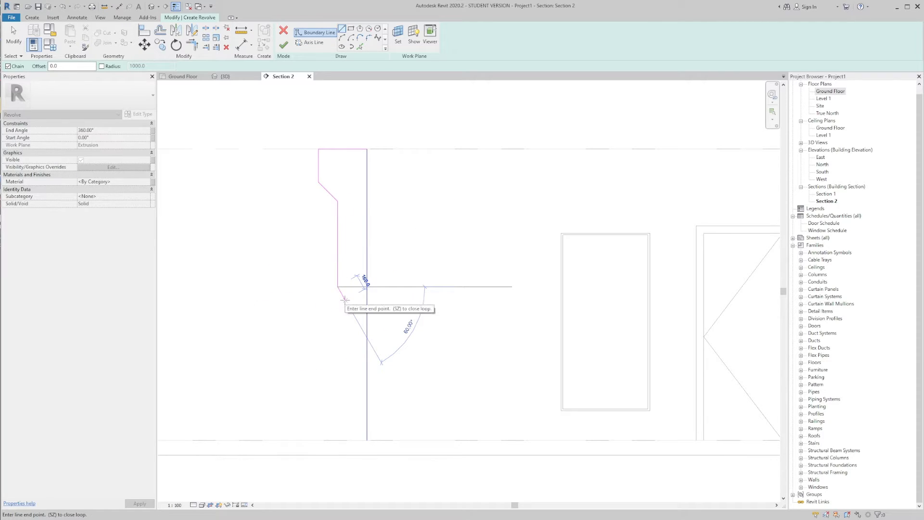
{"action": "left_click", "coordinate": [345, 293]}
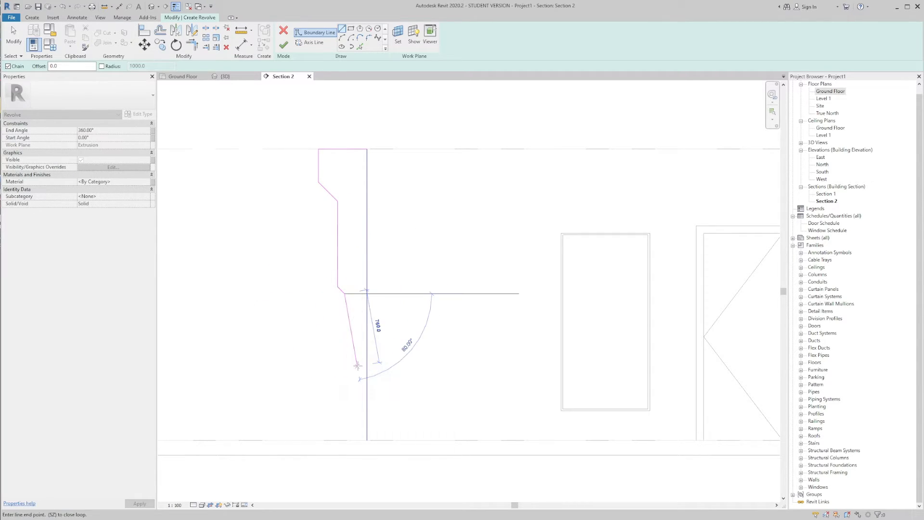
Step: Complete the profile with the lower shaft and a base block 500 mm wide and about 511 mm high, closing the loop along the axis
{"action": "left_click", "coordinate": [344, 390]}
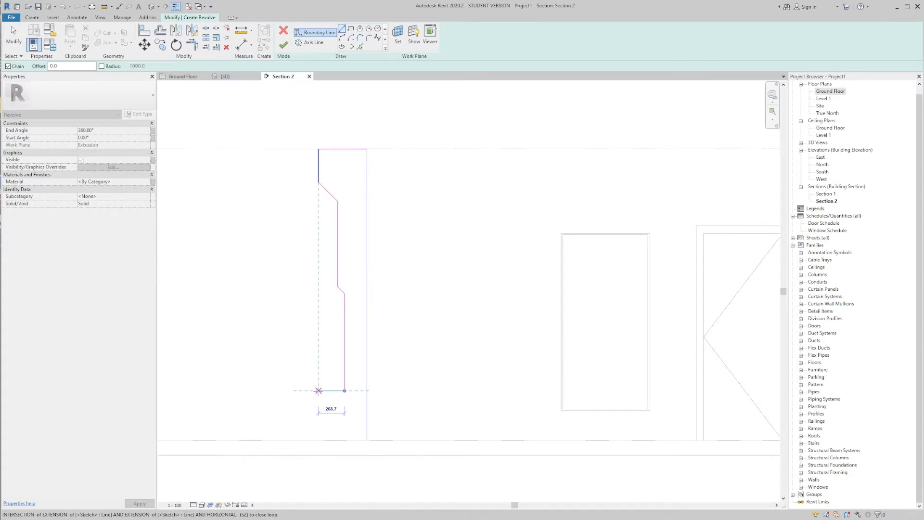
{"action": "left_click", "coordinate": [318, 391]}
{"action": "left_click", "coordinate": [318, 439]}
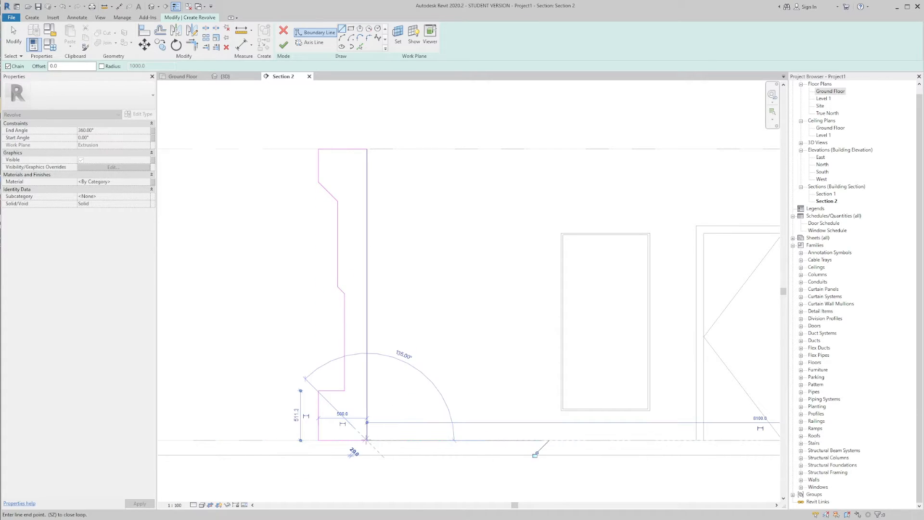
{"action": "left_click", "coordinate": [367, 440]}
{"action": "left_click", "coordinate": [366, 149]}
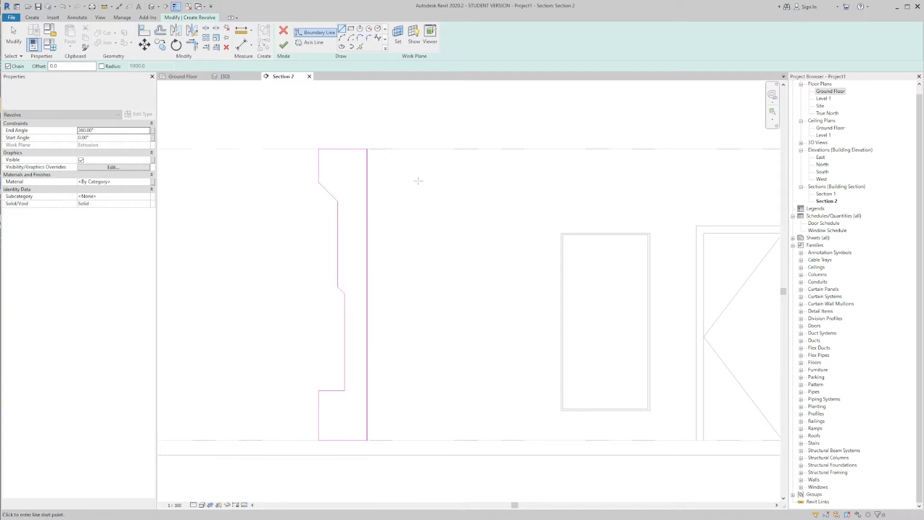
{"action": "key", "text": "Escape"}
{"action": "key", "text": "Escape"}
{"action": "scroll", "coordinate": [436, 212], "scroll_direction": "down", "scroll_amount": 2}
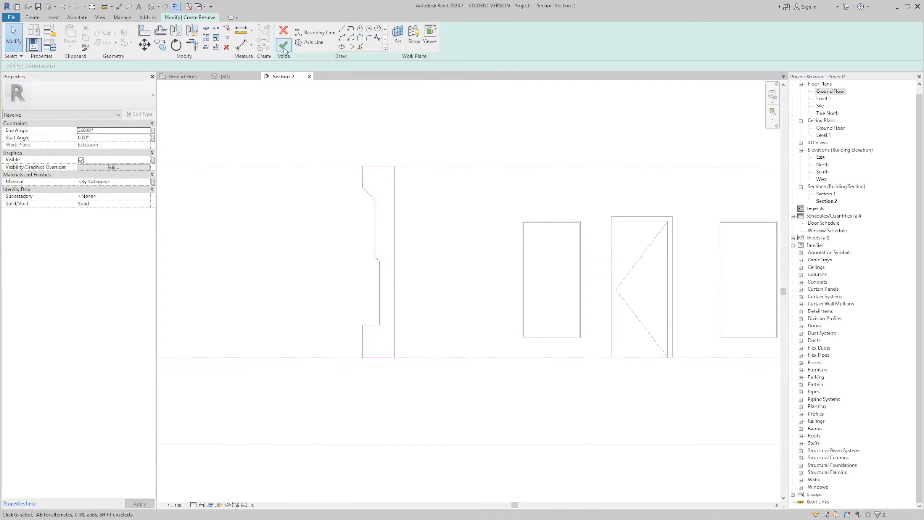
Step: Finish the revolve sketch with the 360° end angle and view the resulting column in 3D
{"action": "left_click", "coordinate": [283, 47]}
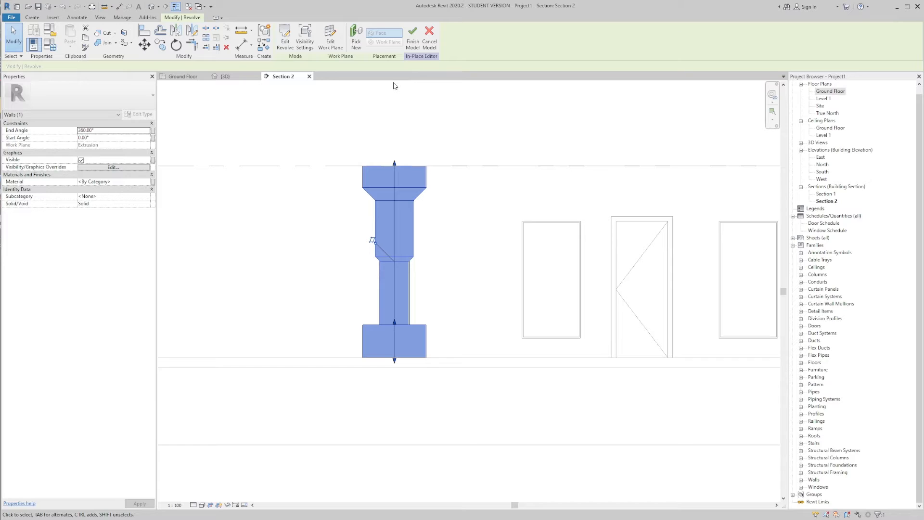
{"action": "left_click", "coordinate": [225, 77]}
{"action": "scroll", "coordinate": [362, 217], "scroll_direction": "down", "scroll_amount": 2}
{"action": "middle_click_drag", "start_coordinate": [360, 228], "coordinate": [456, 203]}
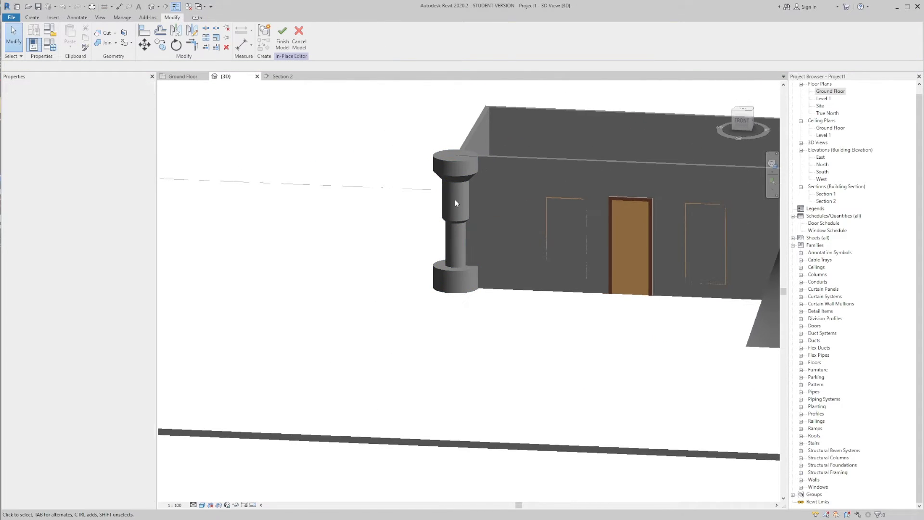
Step: Select the revolved column and, in the top view, move it diagonally off the box corner so it stands clear of the walls
{"action": "left_click", "coordinate": [444, 200]}
{"action": "scroll", "coordinate": [467, 292], "scroll_direction": "up", "scroll_amount": 2}
{"action": "middle_click_drag", "start_coordinate": [703, 118], "coordinate": [523, 255], "text": "shift"}
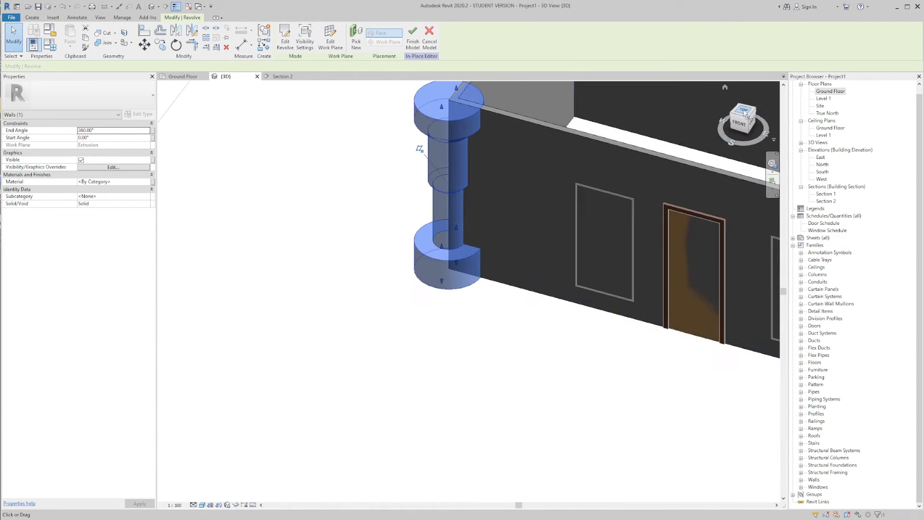
{"action": "left_click", "coordinate": [746, 115]}
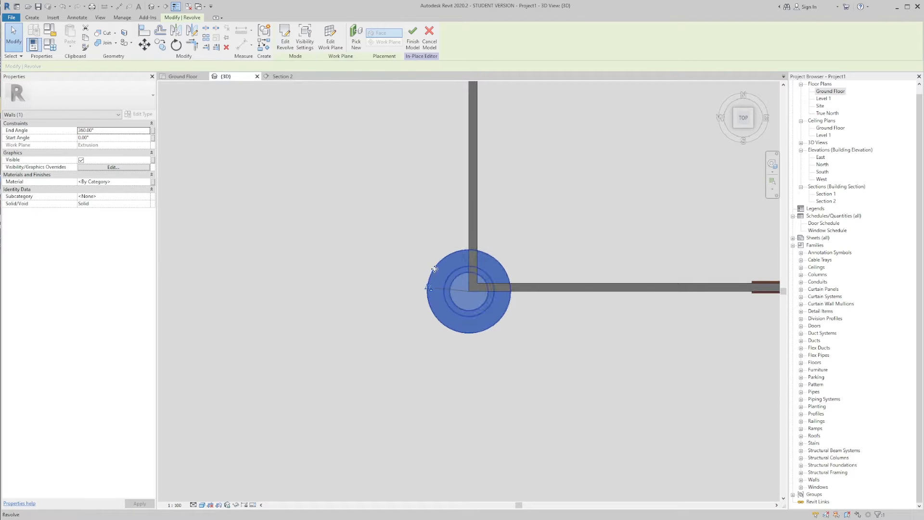
{"action": "left_click_drag", "start_coordinate": [433, 270], "coordinate": [354, 313]}
{"action": "left_click", "coordinate": [471, 336]}
{"action": "middle_click_drag", "start_coordinate": [470, 336], "coordinate": [444, 155], "text": "shift"}
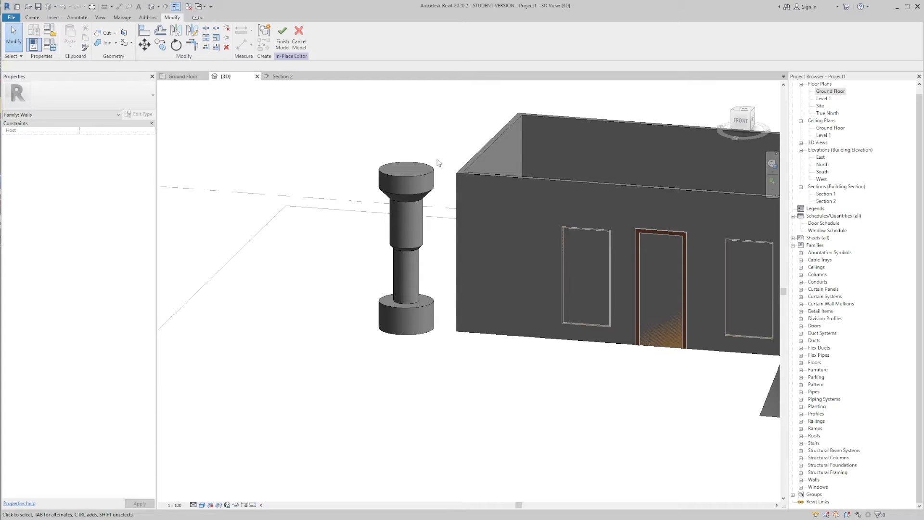
Step: Inspect the revolved column beside the box and the blend from several 3D angles
{"action": "left_click", "coordinate": [420, 176]}
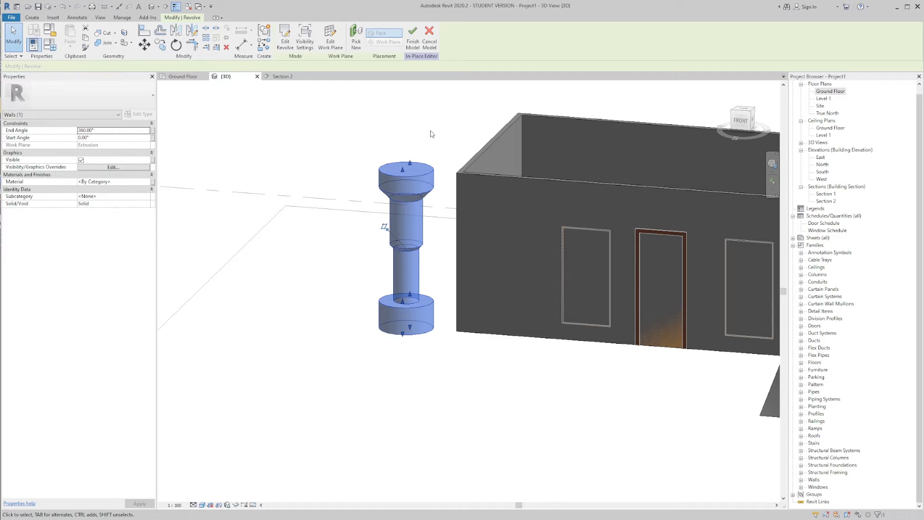
{"action": "left_click", "coordinate": [437, 144]}
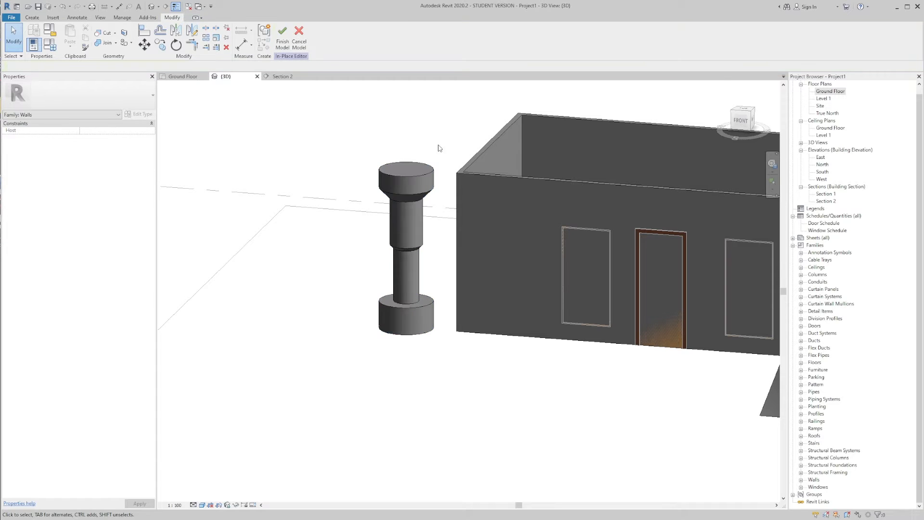
{"action": "scroll", "coordinate": [475, 162], "scroll_direction": "down", "scroll_amount": 2}
{"action": "middle_click_drag", "start_coordinate": [474, 161], "coordinate": [402, 158]}
{"action": "scroll", "coordinate": [346, 201], "scroll_direction": "up", "scroll_amount": 3}
{"action": "middle_click_drag", "start_coordinate": [346, 201], "coordinate": [431, 162]}
{"action": "scroll", "coordinate": [368, 192], "scroll_direction": "down", "scroll_amount": 2}
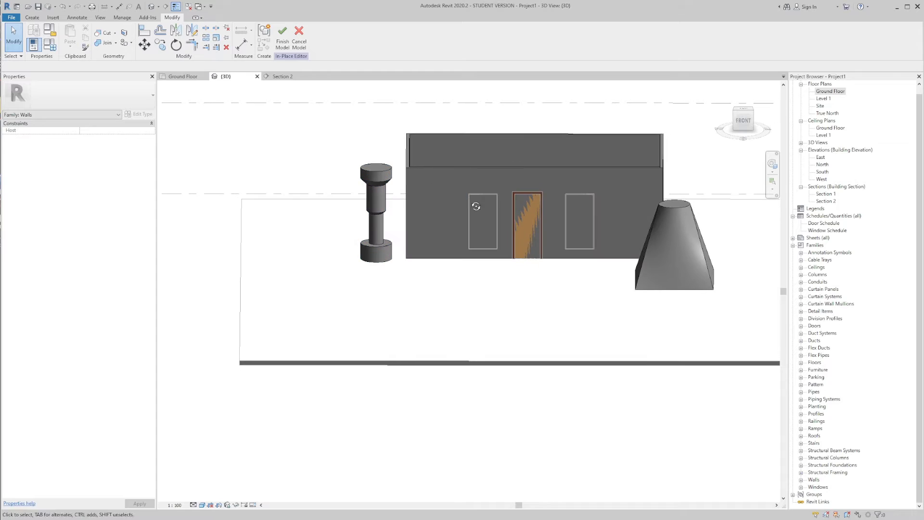
{"action": "middle_click_drag", "start_coordinate": [475, 204], "coordinate": [445, 211], "text": "shift"}
{"action": "scroll", "coordinate": [391, 169], "scroll_direction": "up", "scroll_amount": 2}
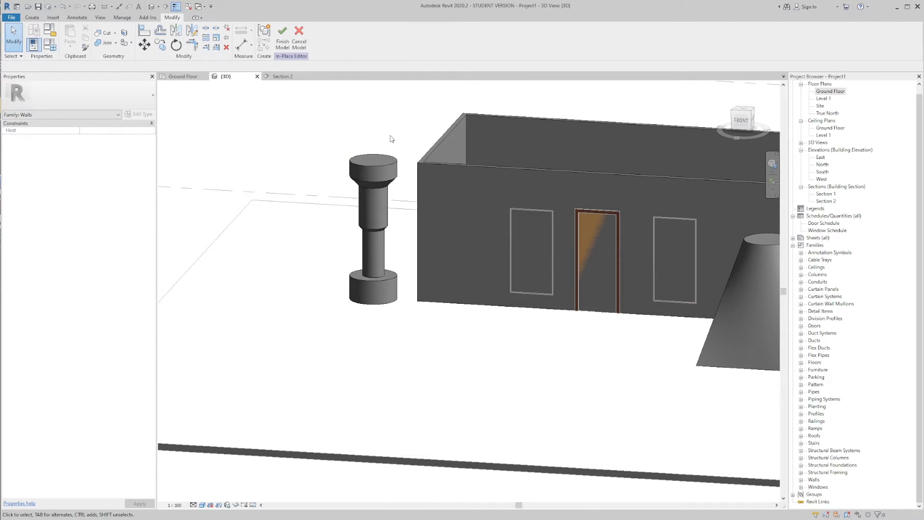
Step: Finish the in-place model, then reopen the walls box for in-place editing in the 3D view
{"action": "left_click", "coordinate": [36, 19]}
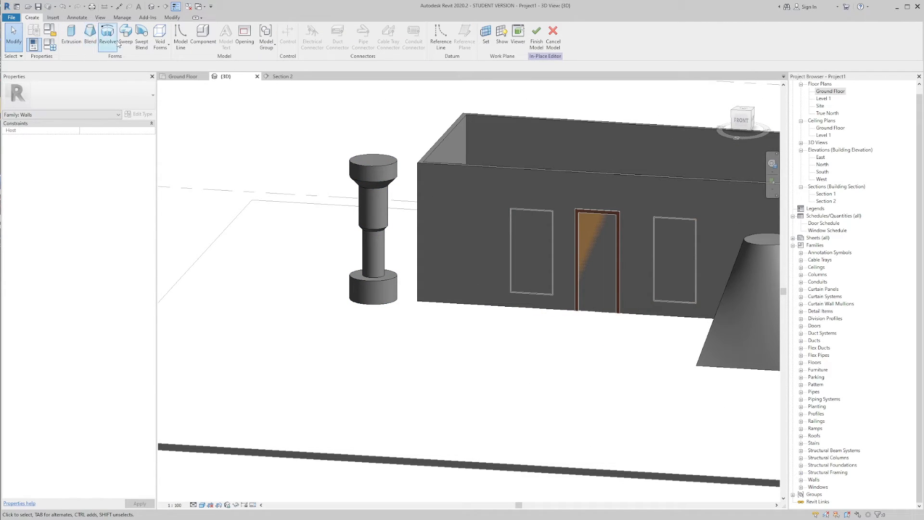
{"action": "scroll", "coordinate": [446, 167], "scroll_direction": "down", "scroll_amount": 5}
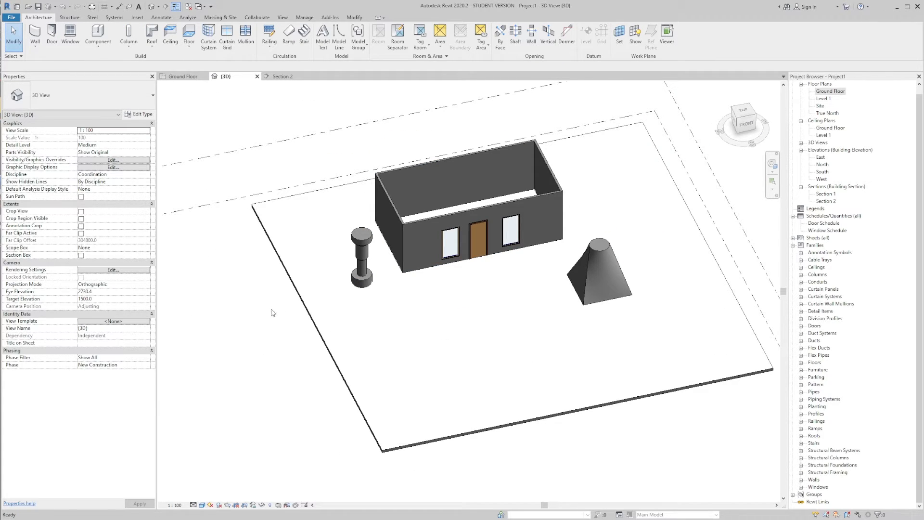
{"action": "scroll", "coordinate": [467, 217], "scroll_direction": "up", "scroll_amount": 4}
{"action": "middle_click_drag", "start_coordinate": [467, 217], "coordinate": [450, 233], "text": "shift"}
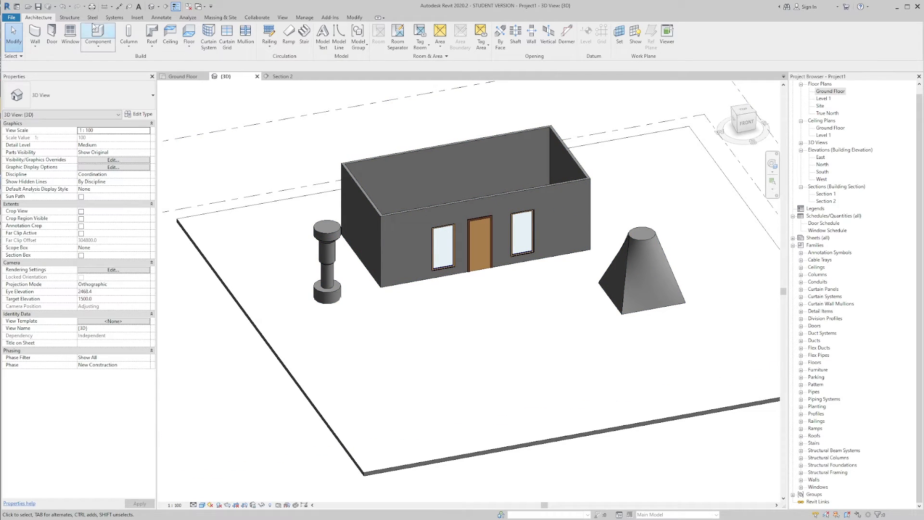
{"action": "left_click", "coordinate": [452, 206]}
{"action": "left_click", "coordinate": [331, 44]}
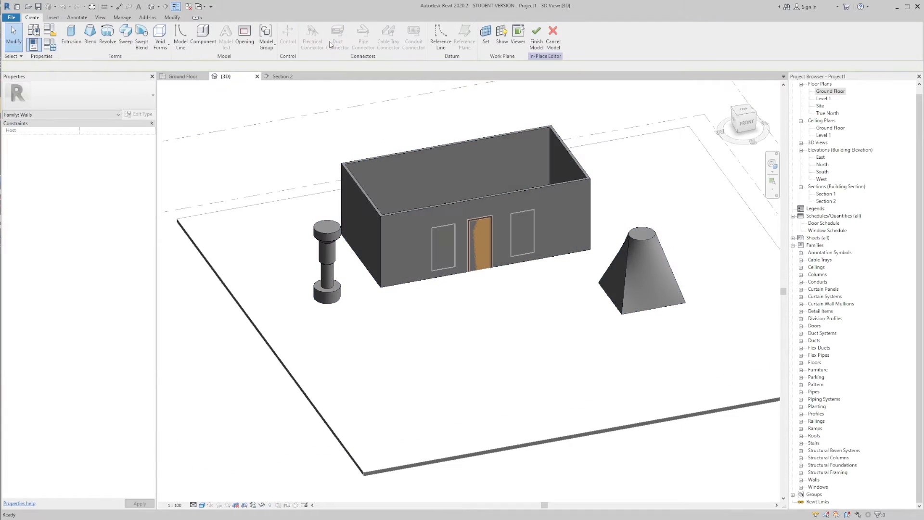
Step: Start a sweep with a work plane picked on the box's top face and switch to the Ground Floor plan
{"action": "left_click", "coordinate": [122, 40]}
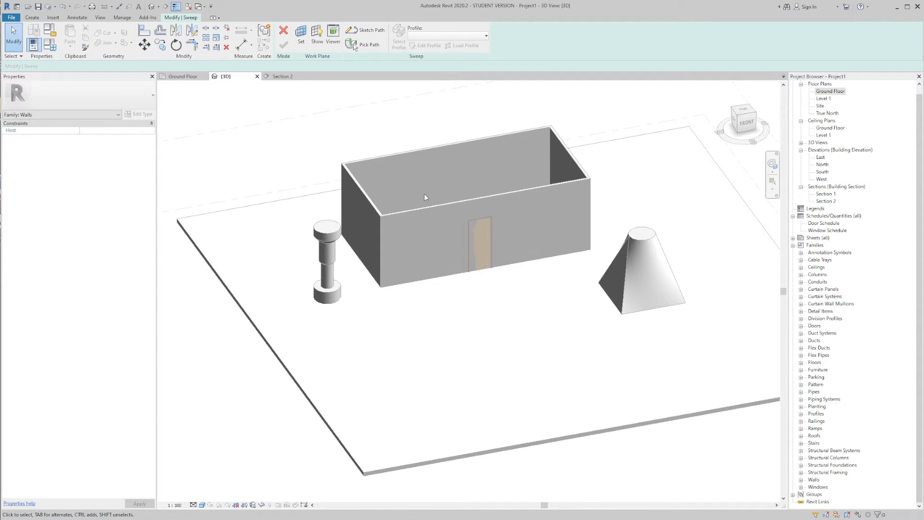
{"action": "left_click", "coordinate": [300, 42]}
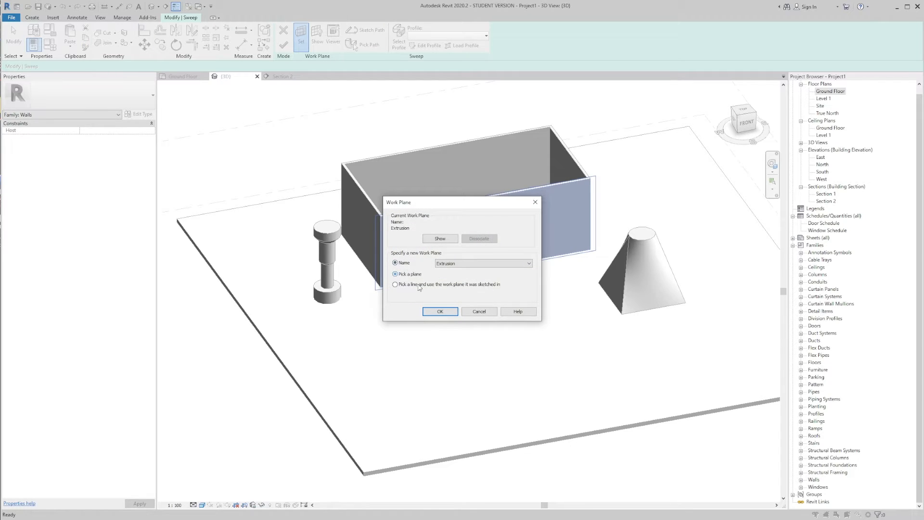
{"action": "left_click", "coordinate": [439, 312]}
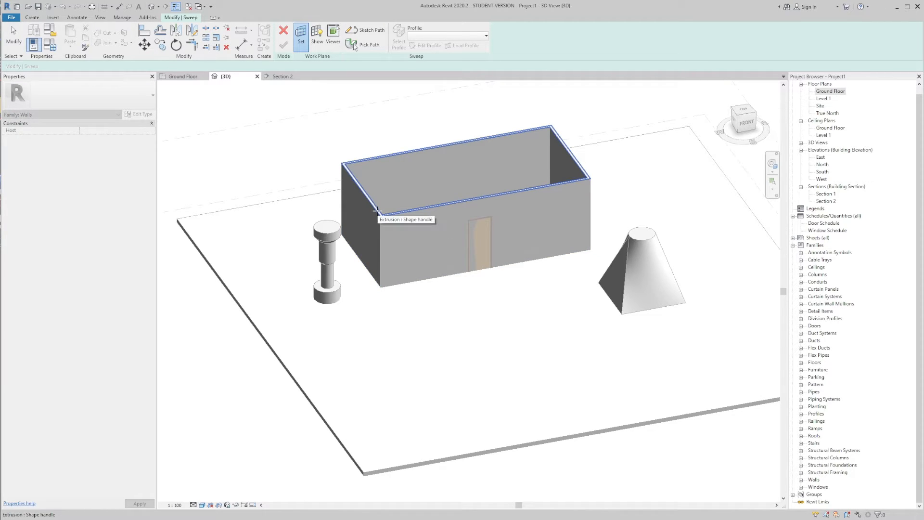
{"action": "left_click", "coordinate": [377, 211]}
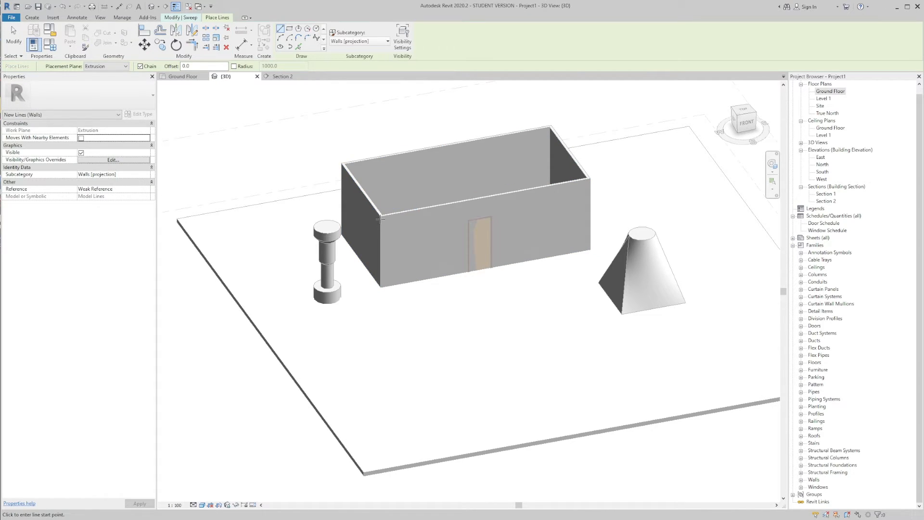
{"action": "left_click", "coordinate": [183, 76]}
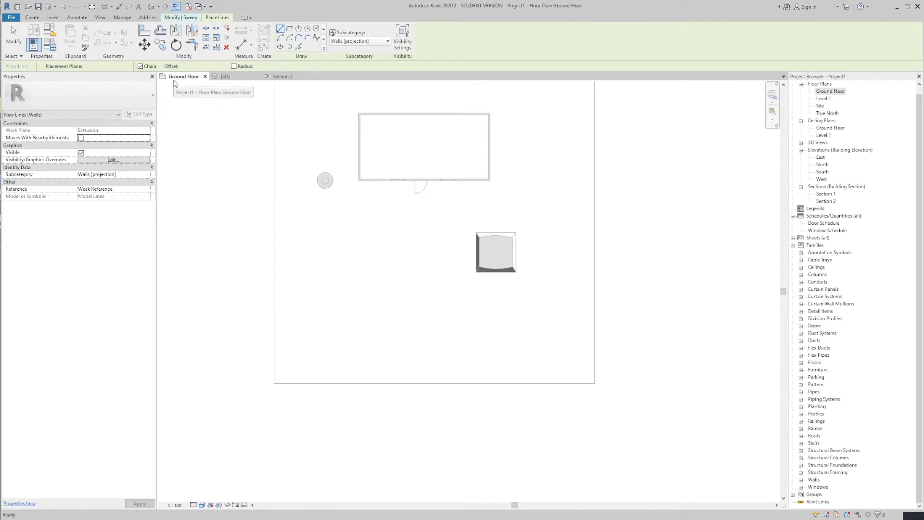
{"action": "scroll", "coordinate": [359, 189], "scroll_direction": "up", "scroll_amount": 4}
{"action": "scroll", "coordinate": [360, 189], "scroll_direction": "down", "scroll_amount": 2}
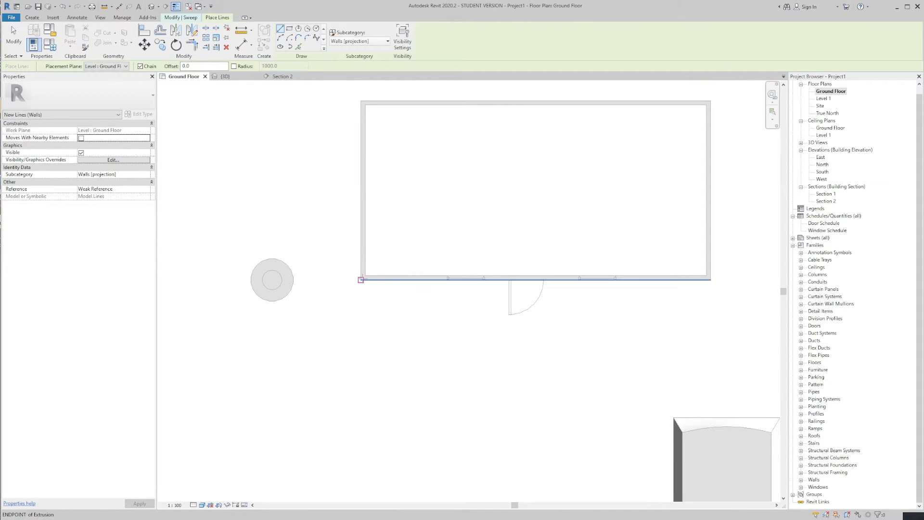
{"action": "left_click", "coordinate": [363, 278]}
{"action": "left_click", "coordinate": [364, 102]}
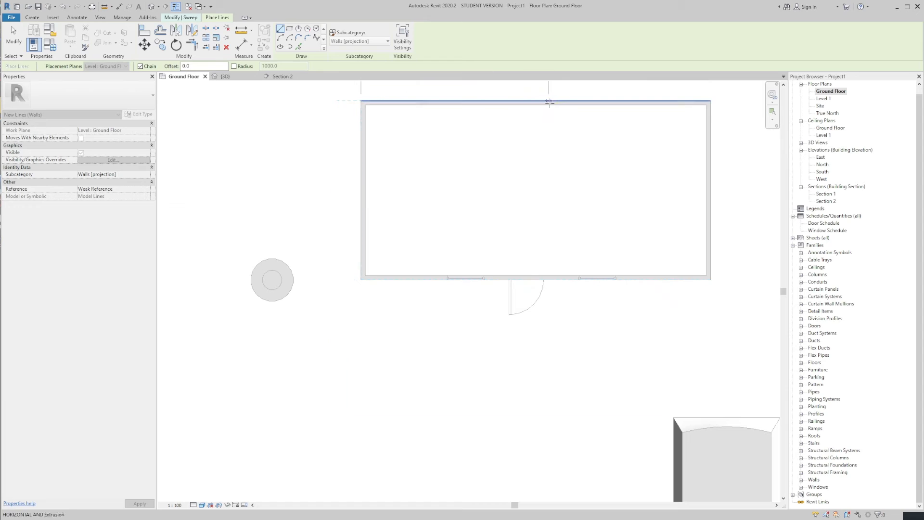
{"action": "key", "text": "Escape"}
{"action": "key", "text": "Escape"}
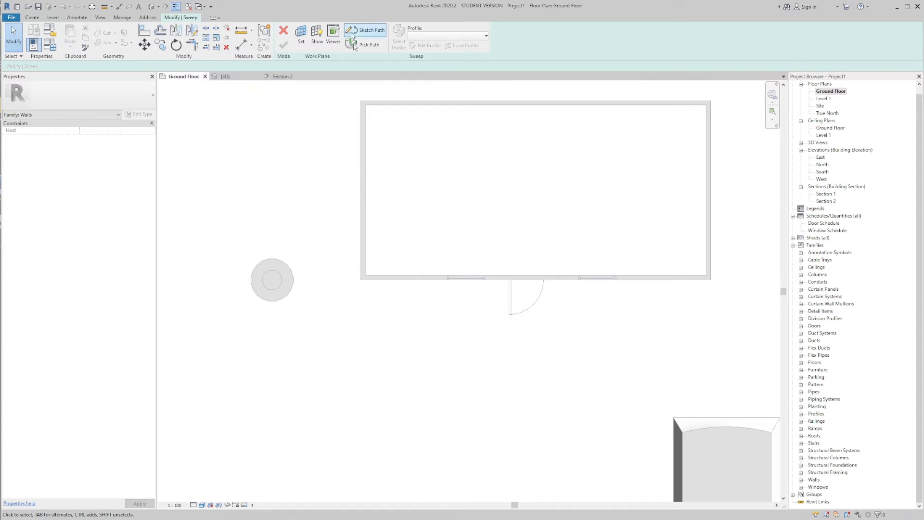
Step: Sketch the sweep path as a closed rectangle along the box's four outer wall edges and finish the path
{"action": "left_click", "coordinate": [365, 30]}
{"action": "left_click", "coordinate": [360, 280]}
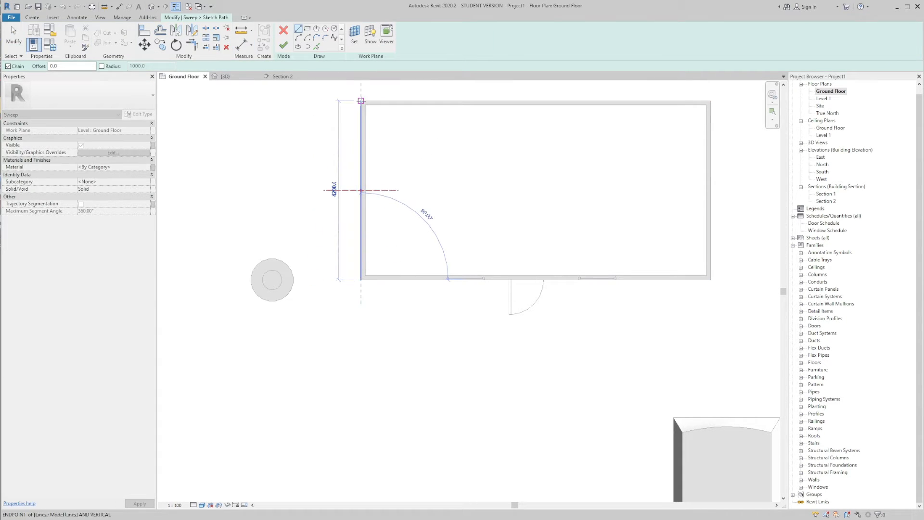
{"action": "left_click", "coordinate": [361, 101]}
{"action": "left_click", "coordinate": [710, 102]}
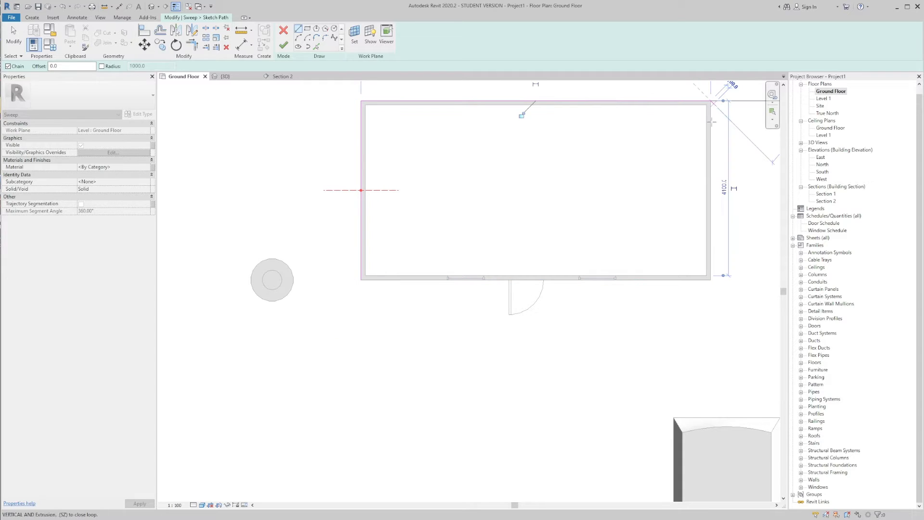
{"action": "left_click", "coordinate": [710, 280]}
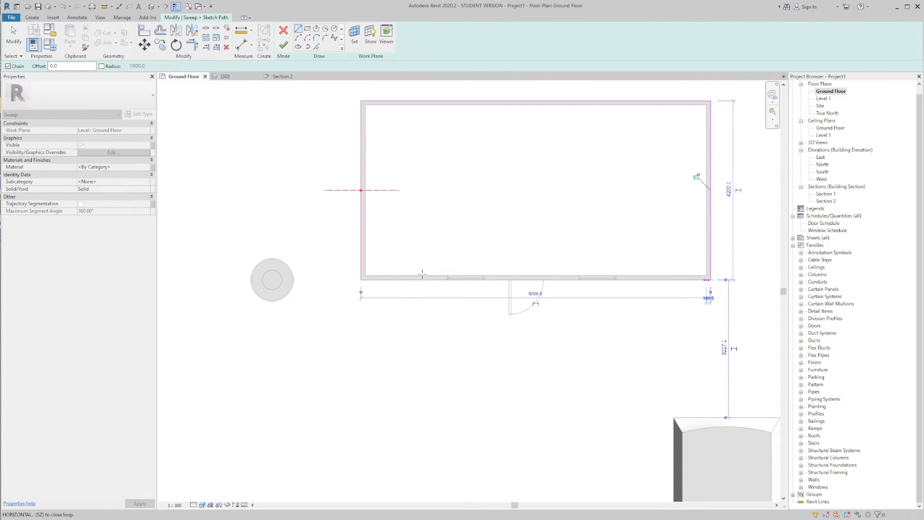
{"action": "left_click", "coordinate": [361, 279]}
{"action": "scroll", "coordinate": [468, 243], "scroll_direction": "down", "scroll_amount": 2}
{"action": "key", "text": "ctrl+Tab"}
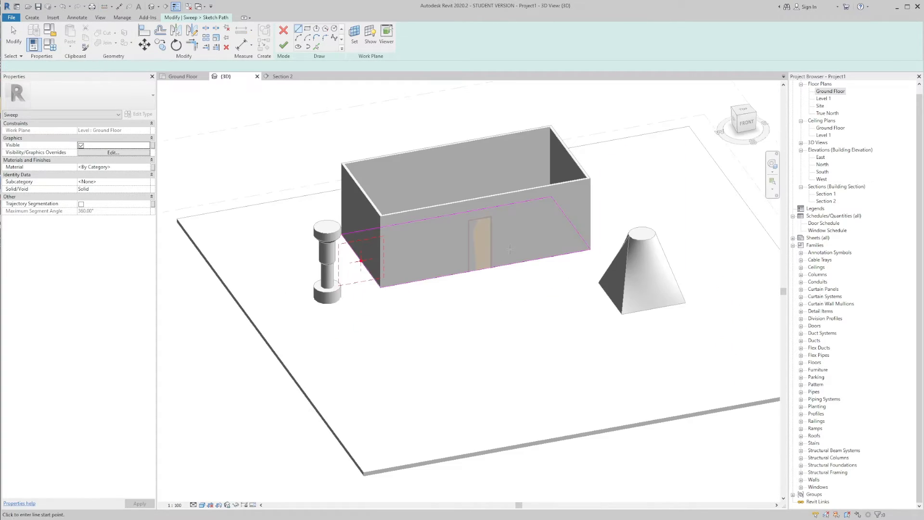
{"action": "middle_click_drag", "start_coordinate": [471, 243], "coordinate": [718, 195], "text": "shift"}
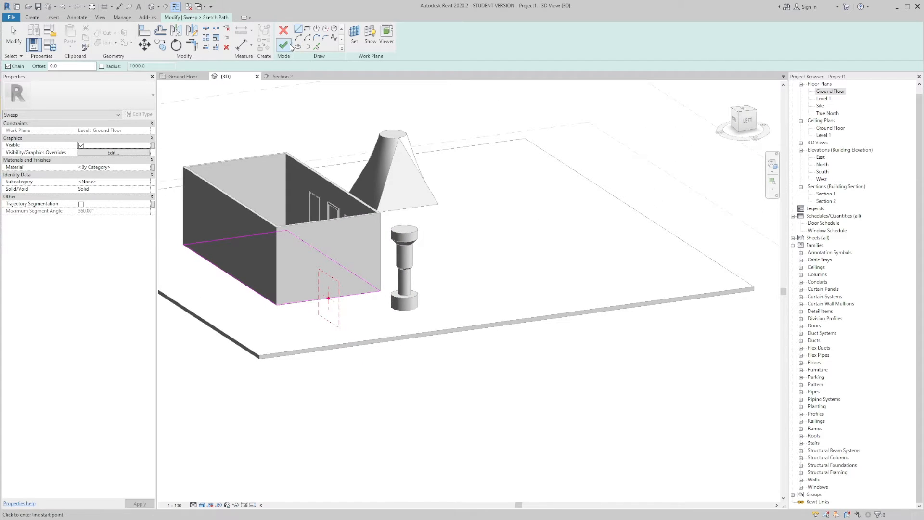
{"action": "mouse_move", "coordinate": [409, 144]}
{"action": "middle_mouse_down", "text": "shift"}
{"action": "mouse_move", "coordinate": [544, 157]}
{"action": "mouse_move", "coordinate": [566, 136]}
{"action": "middle_mouse_up", "text": "shift"}
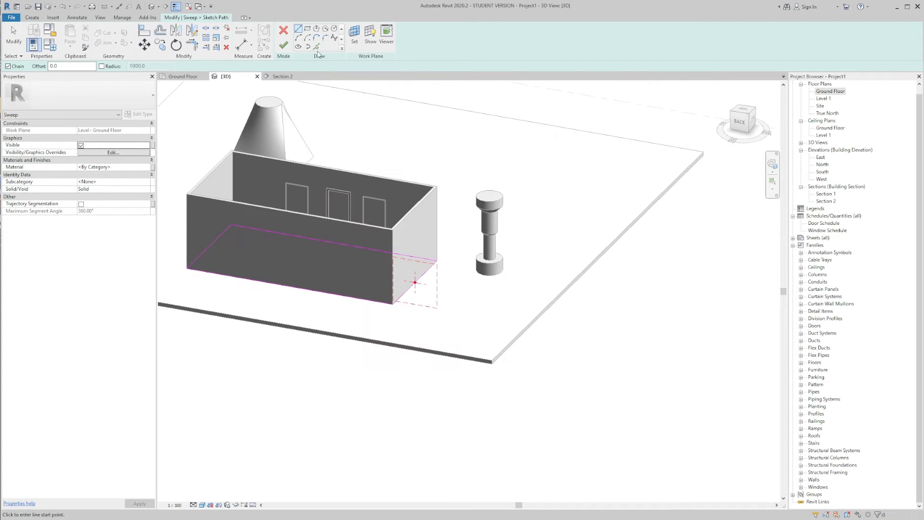
{"action": "left_click", "coordinate": [283, 44]}
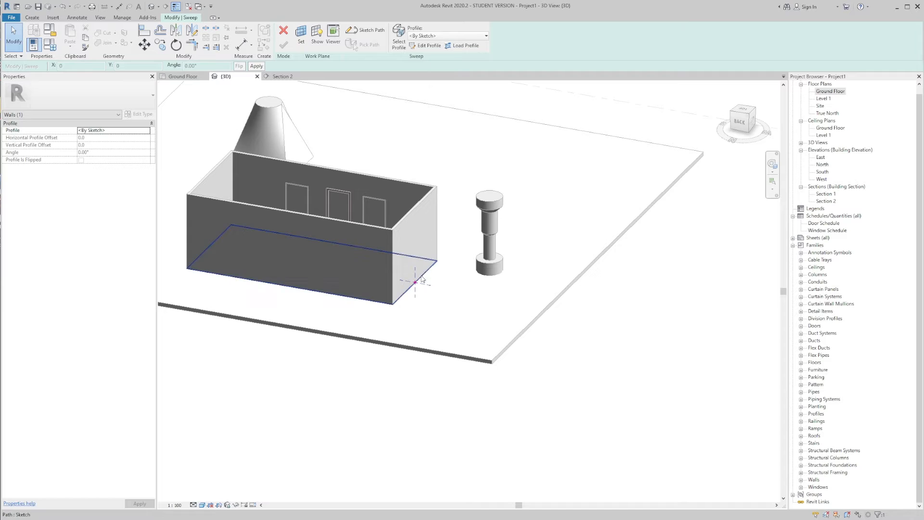
Step: Edit the sweep profile in Section 2, drawing a 140 mm line down from the box's top corner and an 80 mm line outward
{"action": "left_click", "coordinate": [427, 47]}
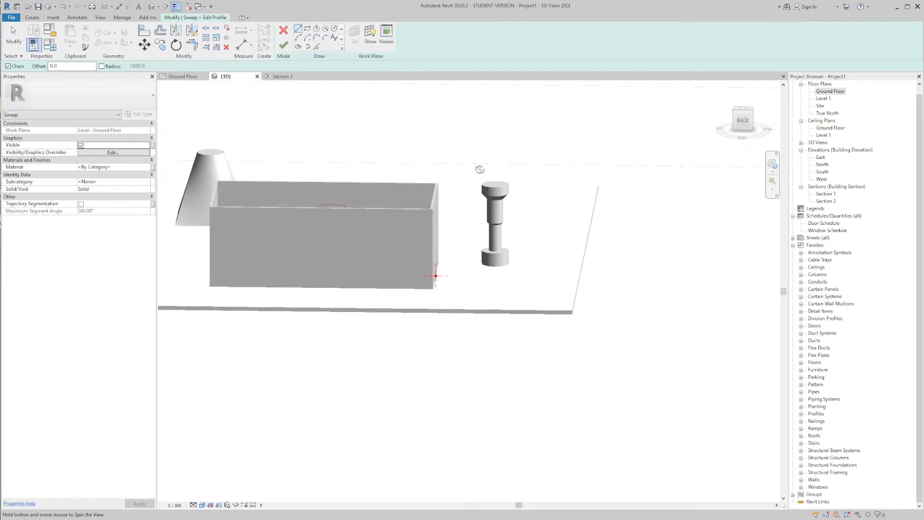
{"action": "left_click", "coordinate": [282, 76]}
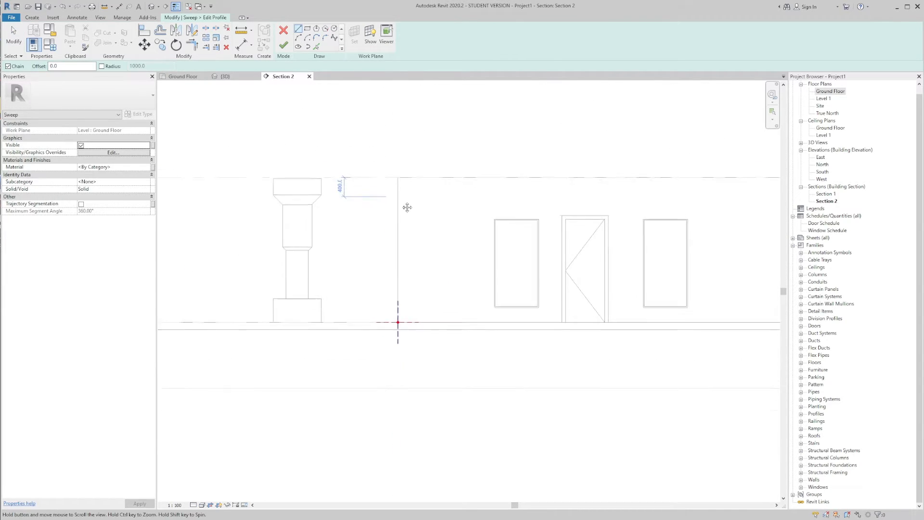
{"action": "scroll", "coordinate": [377, 201], "scroll_direction": "up", "scroll_amount": 2}
{"action": "scroll", "coordinate": [412, 208], "scroll_direction": "up", "scroll_amount": 2}
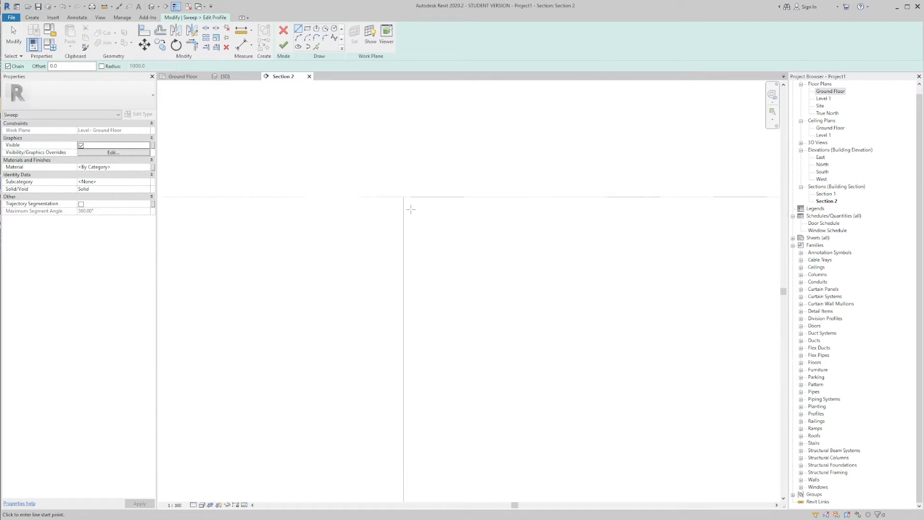
{"action": "left_click", "coordinate": [402, 195]}
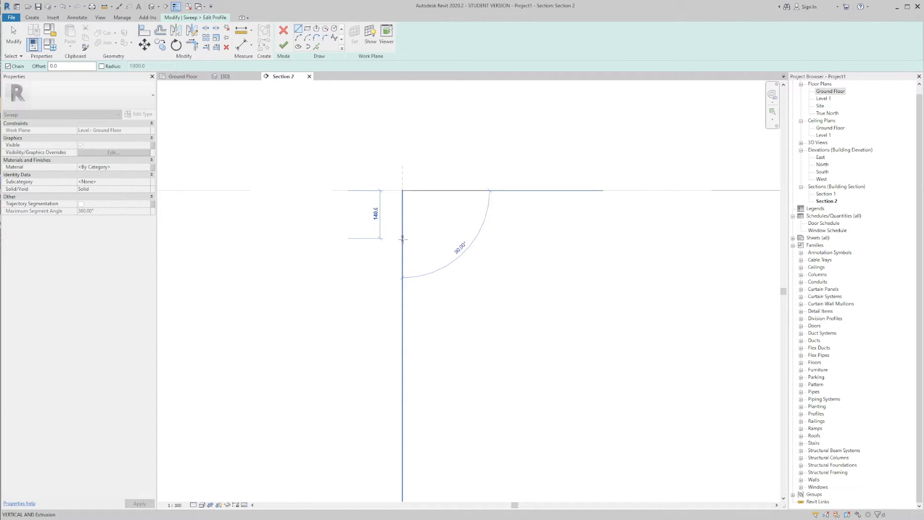
{"action": "left_click", "coordinate": [402, 239]}
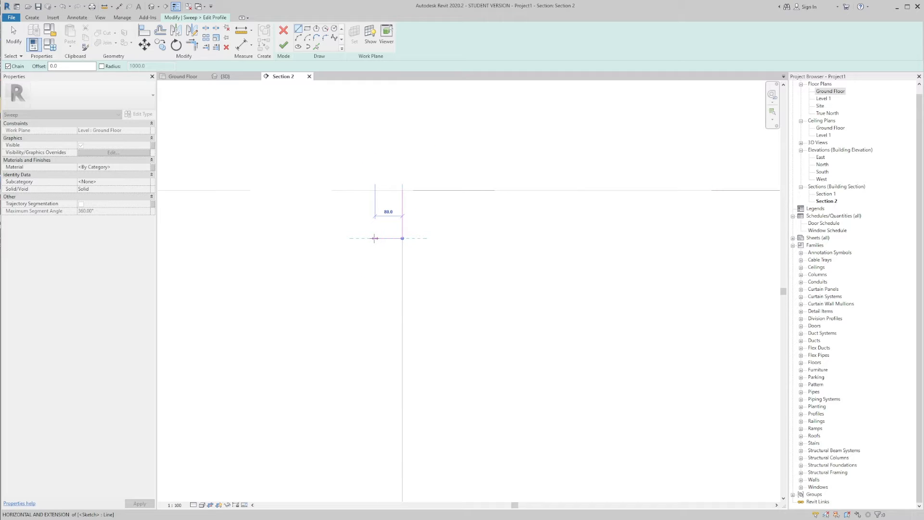
{"action": "left_click", "coordinate": [374, 239]}
{"action": "scroll", "coordinate": [369, 235], "scroll_direction": "up", "scroll_amount": 1}
{"action": "key", "text": "Escape"}
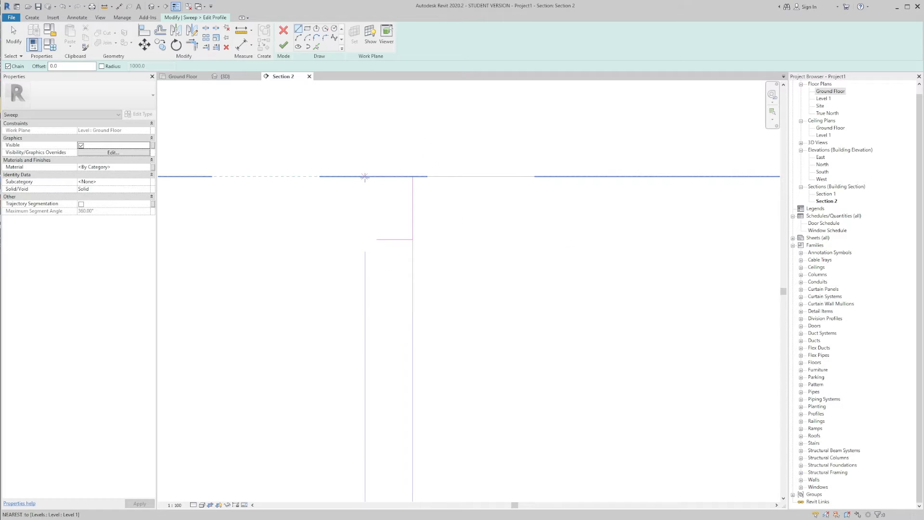
Step: Draw a 100 mm horizontal profile line outward from the box's top corner along Level 1
{"action": "left_click", "coordinate": [365, 177]}
{"action": "key", "text": "Escape"}
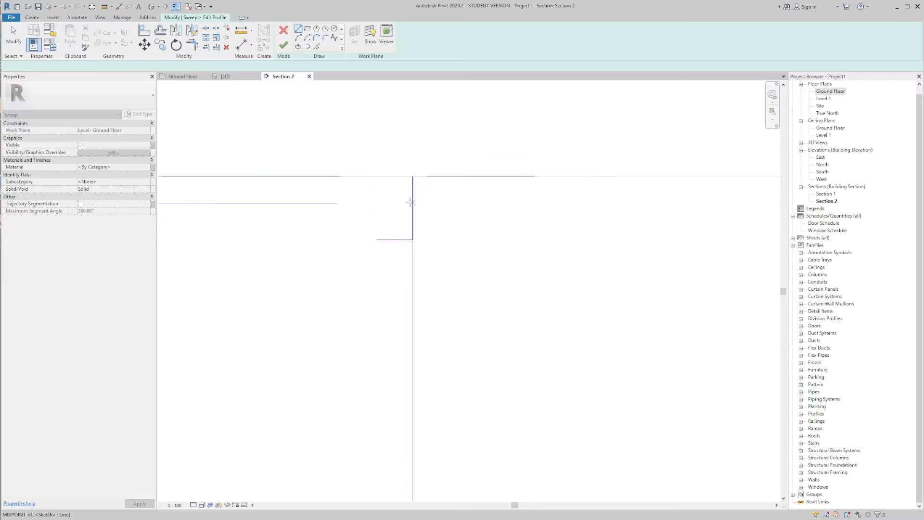
{"action": "left_click", "coordinate": [413, 177]}
{"action": "left_click", "coordinate": [367, 176]}
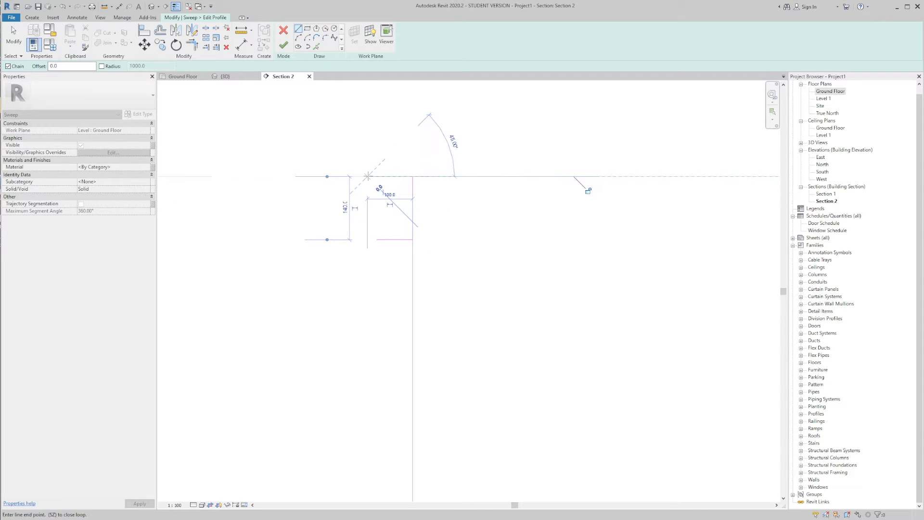
{"action": "key", "text": "Escape"}
{"action": "key", "text": "Escape"}
Step: Draw a vertical profile line partway down from the top line's outer end, and delete the top line
{"action": "left_click", "coordinate": [301, 32]}
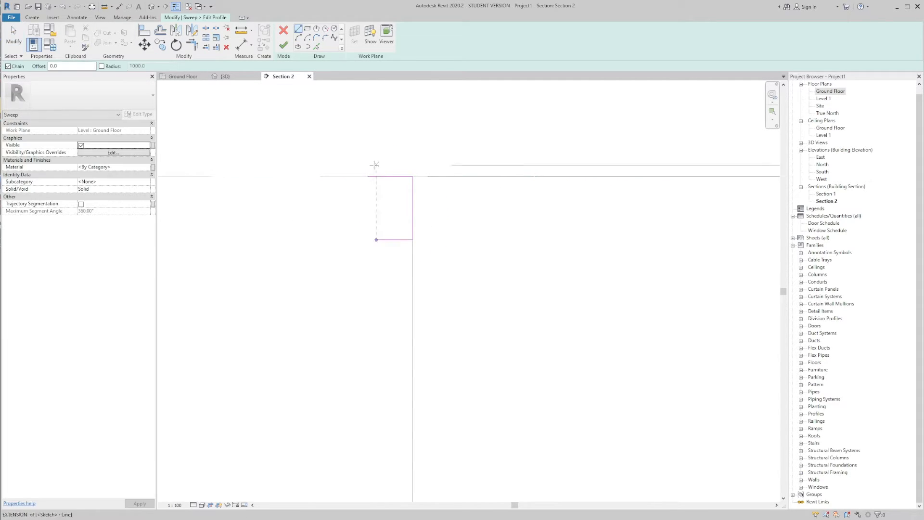
{"action": "left_click", "coordinate": [367, 176]}
{"action": "left_click", "coordinate": [368, 214]}
{"action": "key", "text": "Escape"}
{"action": "key", "text": "Escape"}
{"action": "left_click", "coordinate": [383, 178]}
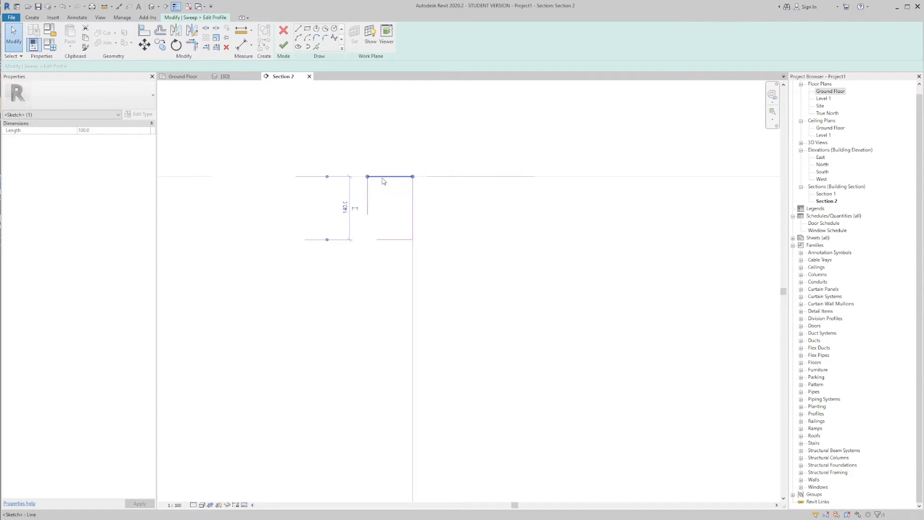
{"action": "key", "text": "Delete"}
Step: Draw an outward-bulging arc joining the outer vertical line's lower end to the profile's bottom line
{"action": "scroll", "coordinate": [392, 217], "scroll_direction": "up", "scroll_amount": 1}
{"action": "left_click", "coordinate": [300, 40]}
{"action": "left_click", "coordinate": [359, 213]}
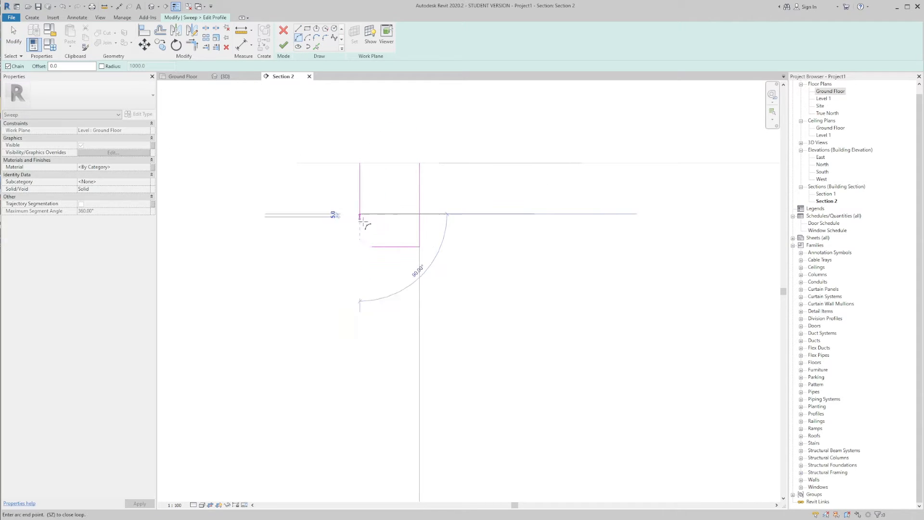
{"action": "left_click", "coordinate": [383, 246]}
{"action": "left_click", "coordinate": [365, 232]}
{"action": "key", "text": "Escape"}
{"action": "key", "text": "Escape"}
{"action": "scroll", "coordinate": [388, 249], "scroll_direction": "up", "scroll_amount": 2}
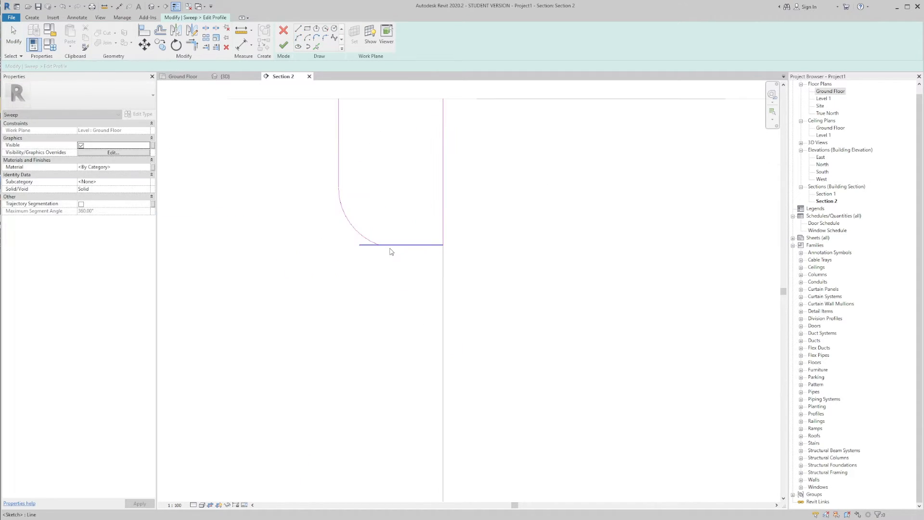
Step: Trim the profile's bottom line back to the lower end of the outer arc
{"action": "key", "text": "t"}
{"action": "key", "text": "r"}
{"action": "left_click", "coordinate": [392, 245]}
{"action": "left_click", "coordinate": [375, 242]}
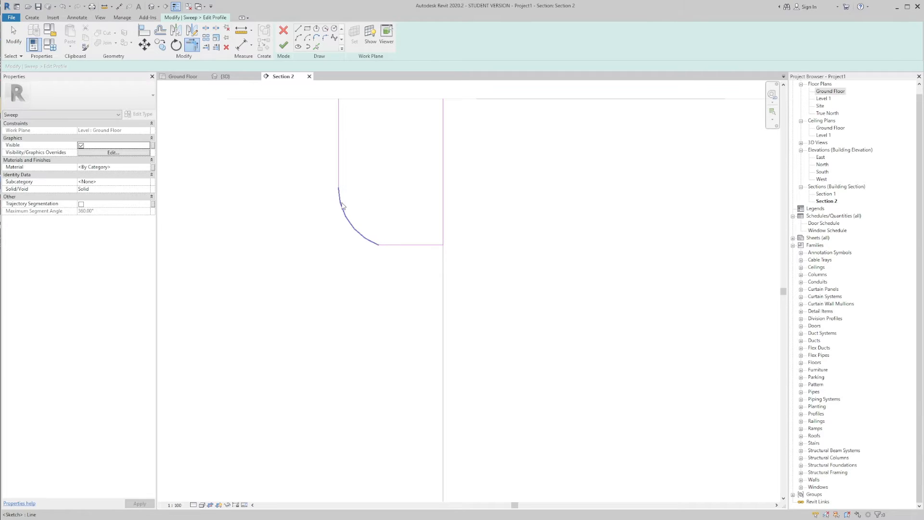
{"action": "key", "text": "Escape"}
{"action": "scroll", "coordinate": [343, 205], "scroll_direction": "down", "scroll_amount": 2}
Step: Pick the profile's outer vertical line, arc, bottom line and box-side line to create inward copies at a 2 mm offset
{"action": "left_click", "coordinate": [316, 46]}
{"action": "scroll", "coordinate": [369, 151], "scroll_direction": "up", "scroll_amount": 1}
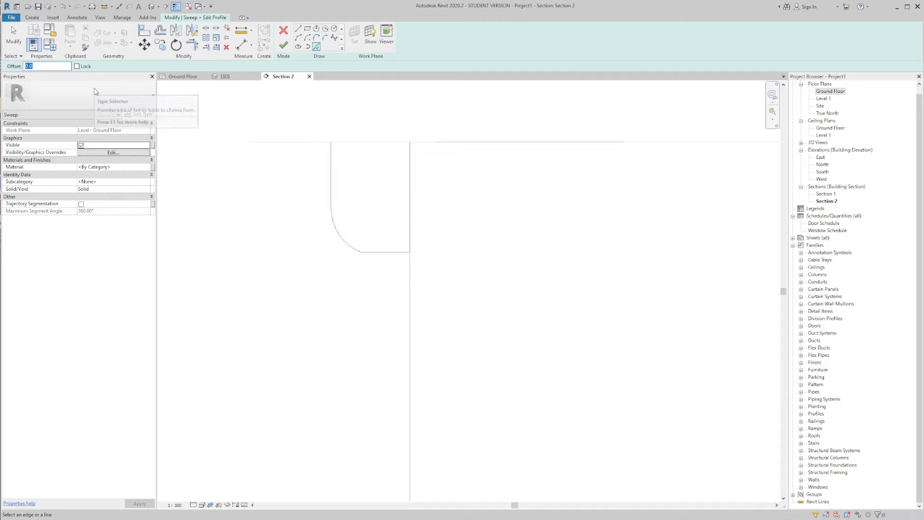
{"action": "type", "text": "2"}
{"action": "scroll", "coordinate": [324, 161], "scroll_direction": "up", "scroll_amount": 2}
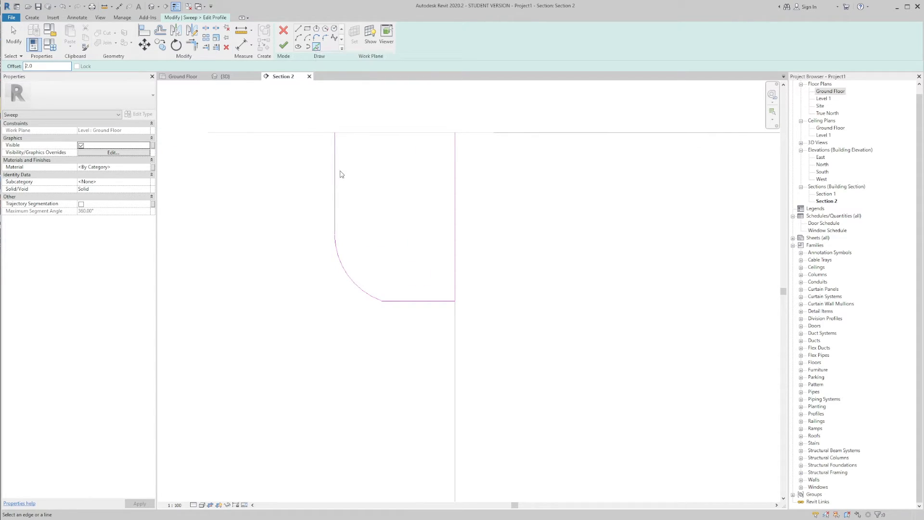
{"action": "left_click", "coordinate": [338, 201]}
{"action": "left_click", "coordinate": [358, 268]}
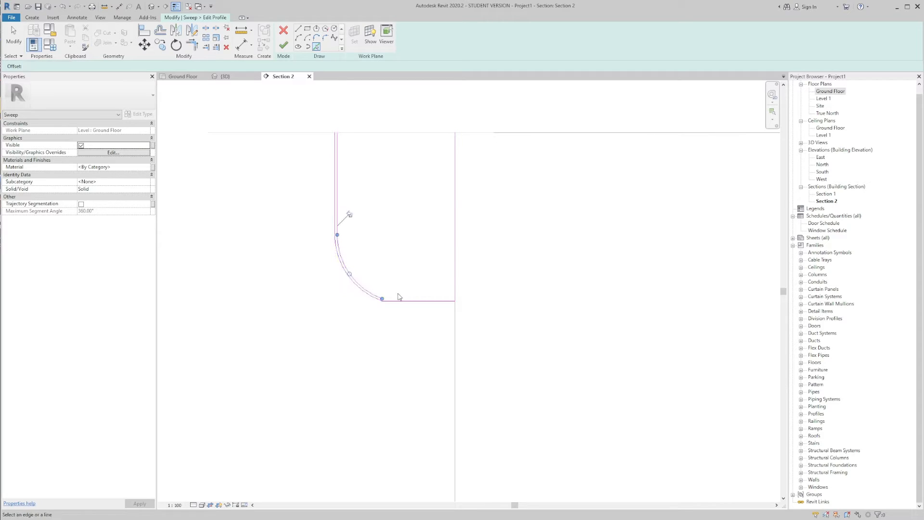
{"action": "left_click", "coordinate": [407, 300]}
{"action": "left_click", "coordinate": [454, 222]}
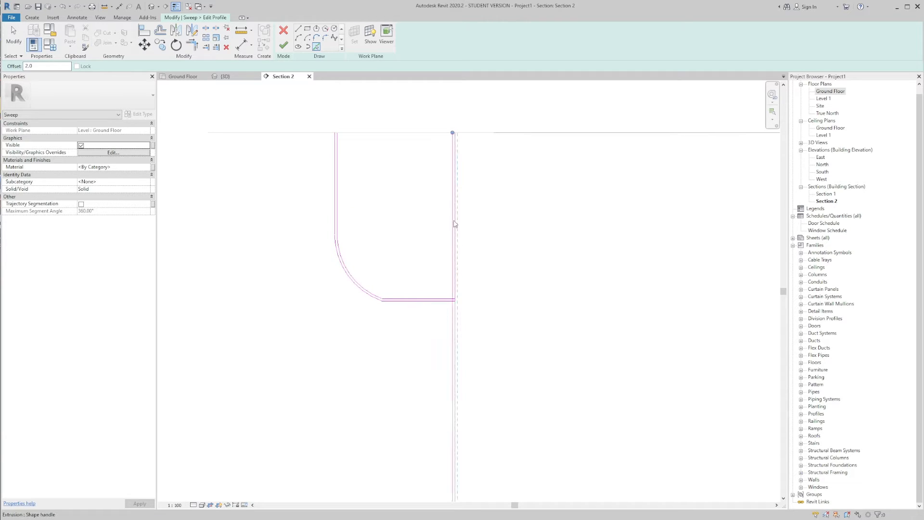
{"action": "key", "text": "Escape"}
Step: Trim the inner box-side line and the inner bottom line to meet in a corner
{"action": "scroll", "coordinate": [416, 140], "scroll_direction": "up", "scroll_amount": 1}
{"action": "scroll", "coordinate": [468, 274], "scroll_direction": "up", "scroll_amount": 3}
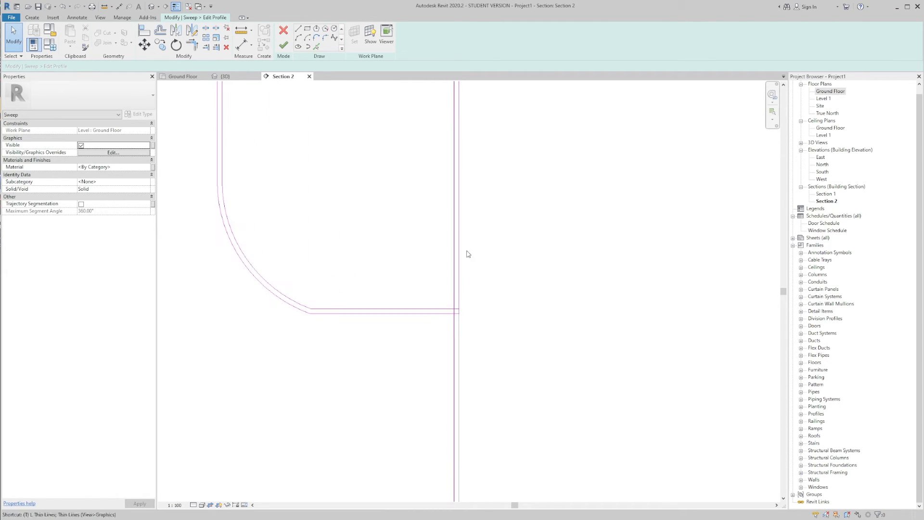
{"action": "key", "text": "t"}
{"action": "key", "text": "r"}
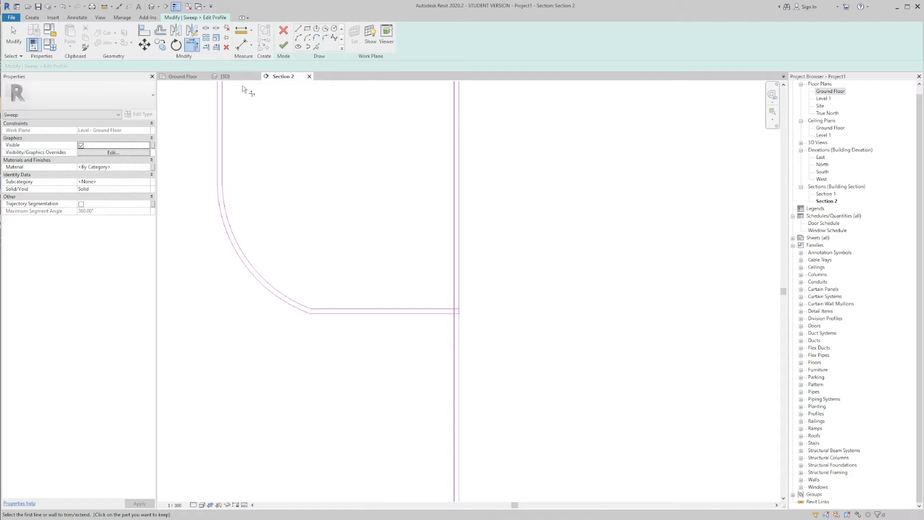
{"action": "left_click", "coordinate": [453, 296]}
{"action": "left_click", "coordinate": [445, 309]}
{"action": "scroll", "coordinate": [418, 225], "scroll_direction": "down", "scroll_amount": 2}
{"action": "middle_click_drag", "start_coordinate": [417, 225], "coordinate": [437, 305]}
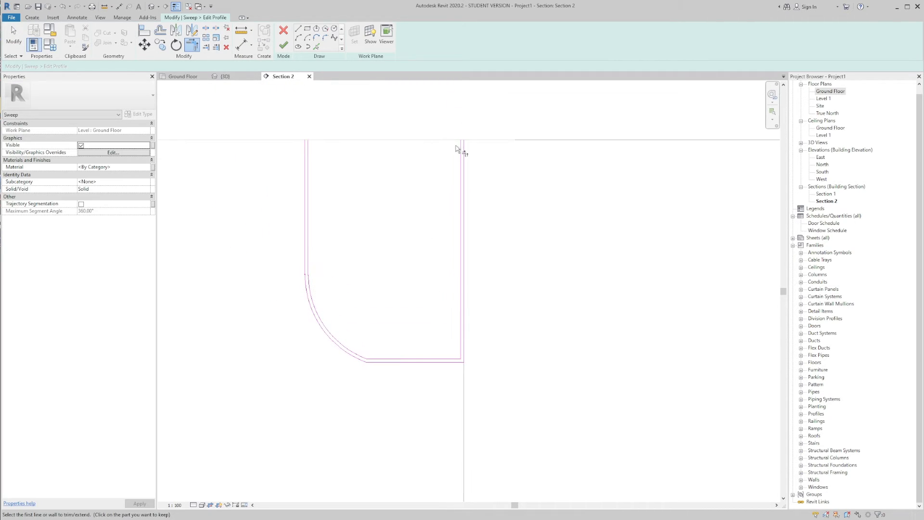
{"action": "key", "text": "Escape"}
{"action": "key", "text": "Escape"}
Step: Close the open top of the profile along Level 1 with lines at the ends of its outer and inner outlines
{"action": "left_click", "coordinate": [307, 139]}
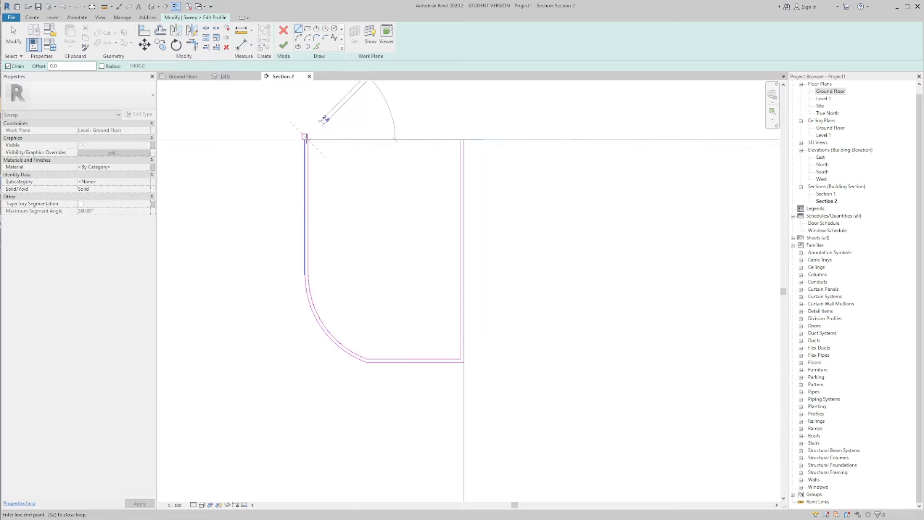
{"action": "left_click", "coordinate": [463, 139]}
{"action": "key", "text": "Escape"}
{"action": "key", "text": "Escape"}
{"action": "scroll", "coordinate": [441, 132], "scroll_direction": "down", "scroll_amount": 2}
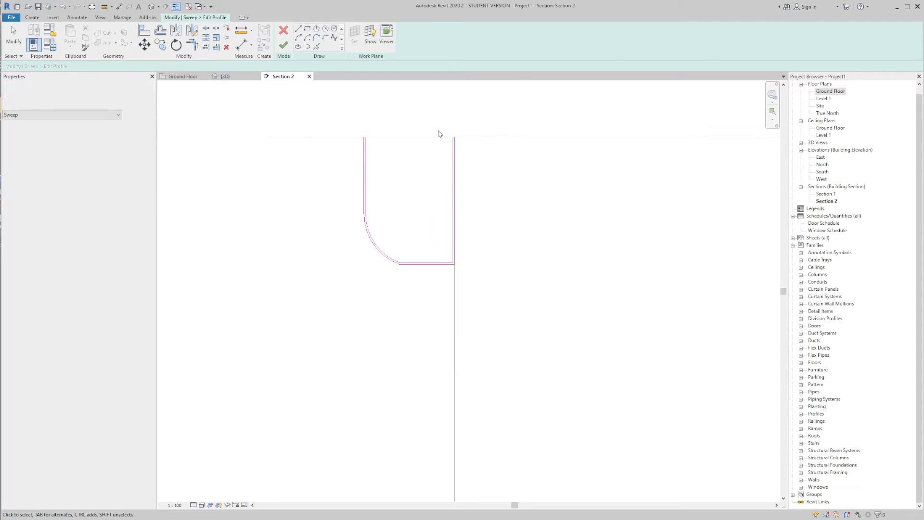
{"action": "scroll", "coordinate": [409, 150], "scroll_direction": "down", "scroll_amount": 2}
{"action": "scroll", "coordinate": [432, 207], "scroll_direction": "up", "scroll_amount": 1}
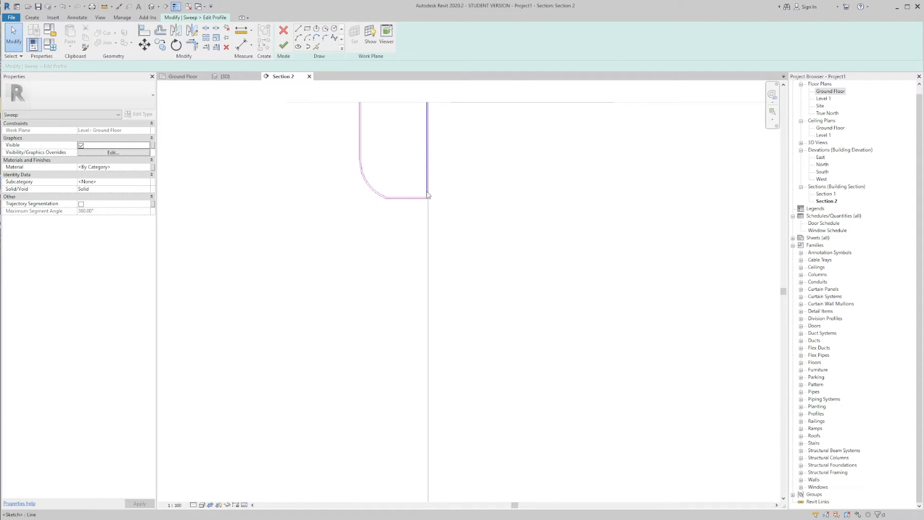
Step: Finish the profile sketch and complete the sweep around the box
{"action": "left_click", "coordinate": [283, 48]}
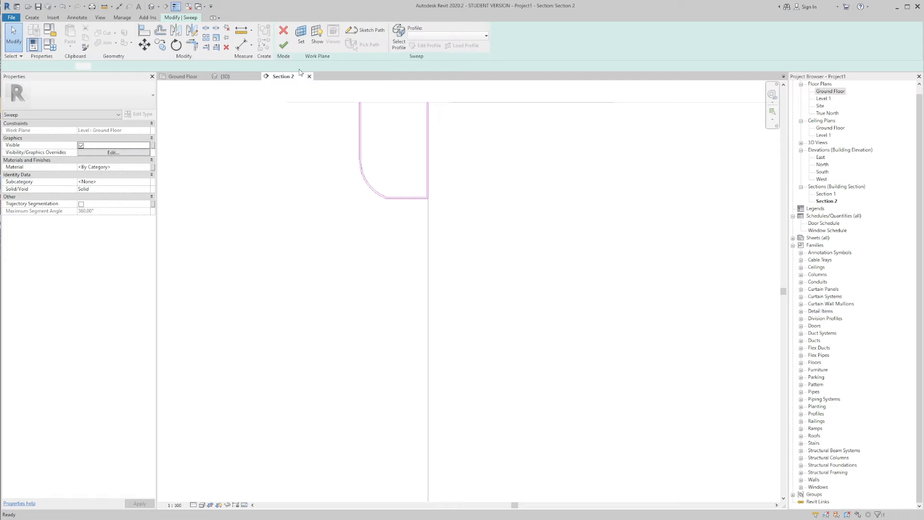
{"action": "left_click", "coordinate": [284, 49]}
{"action": "scroll", "coordinate": [460, 165], "scroll_direction": "down", "scroll_amount": 5}
{"action": "left_click", "coordinate": [484, 214]}
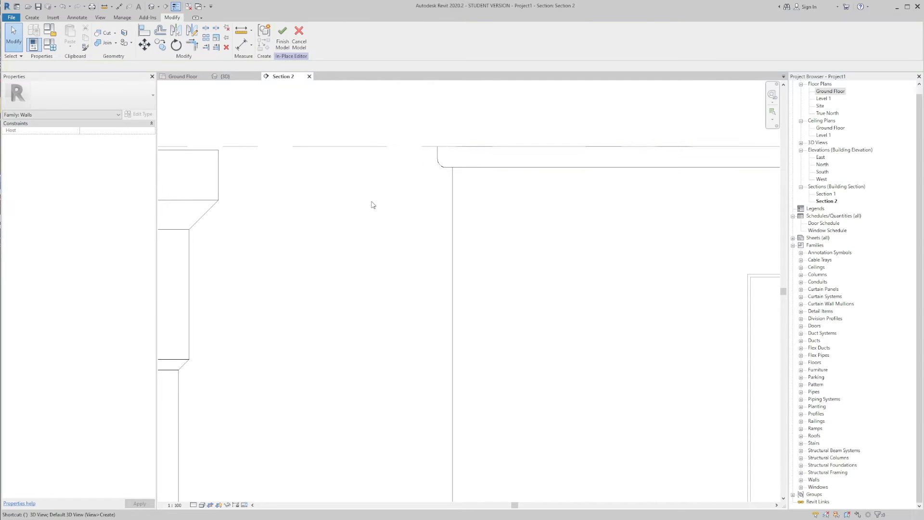
Step: Inspect the swept moulding along the box's top edge and the surrounding in-place forms in the 3D view
{"action": "left_click", "coordinate": [226, 76]}
{"action": "middle_click_drag", "start_coordinate": [413, 213], "coordinate": [362, 241], "text": "shift"}
{"action": "scroll", "coordinate": [364, 213], "scroll_direction": "up", "scroll_amount": 5}
{"action": "middle_click_drag", "start_coordinate": [425, 207], "coordinate": [652, 187], "text": "shift"}
{"action": "left_click", "coordinate": [568, 194]}
{"action": "scroll", "coordinate": [460, 194], "scroll_direction": "down", "scroll_amount": 3}
{"action": "left_click", "coordinate": [504, 267]}
{"action": "scroll", "coordinate": [573, 211], "scroll_direction": "down", "scroll_amount": 3}
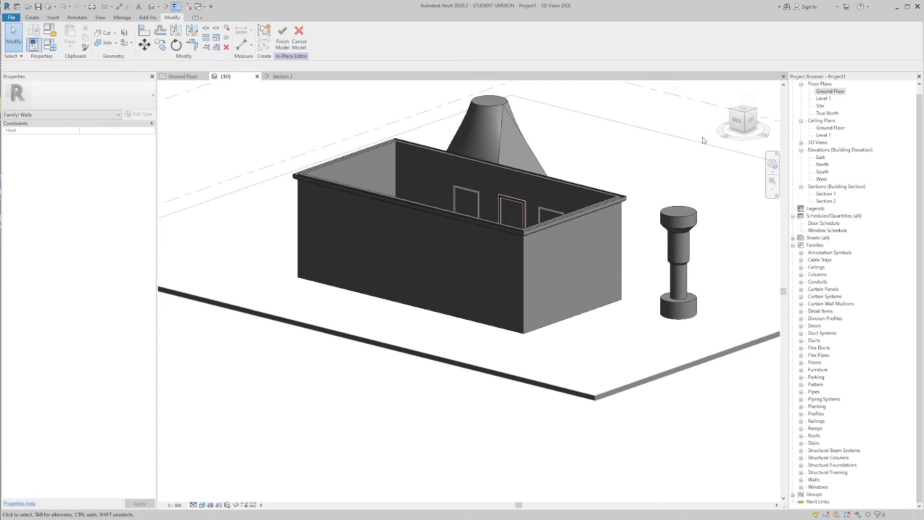
{"action": "scroll", "coordinate": [662, 194], "scroll_direction": "up", "scroll_amount": 3}
{"action": "middle_click_drag", "start_coordinate": [660, 240], "coordinate": [588, 224]}
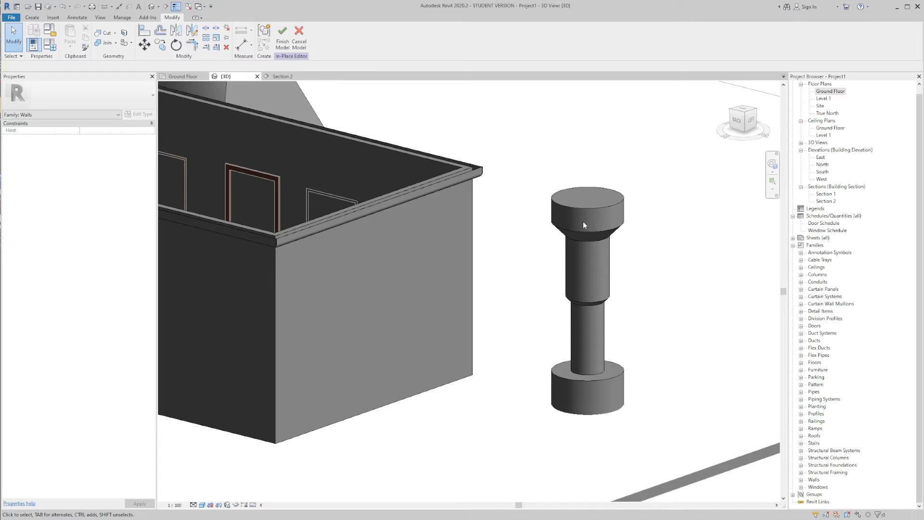
{"action": "scroll", "coordinate": [673, 200], "scroll_direction": "down", "scroll_amount": 5}
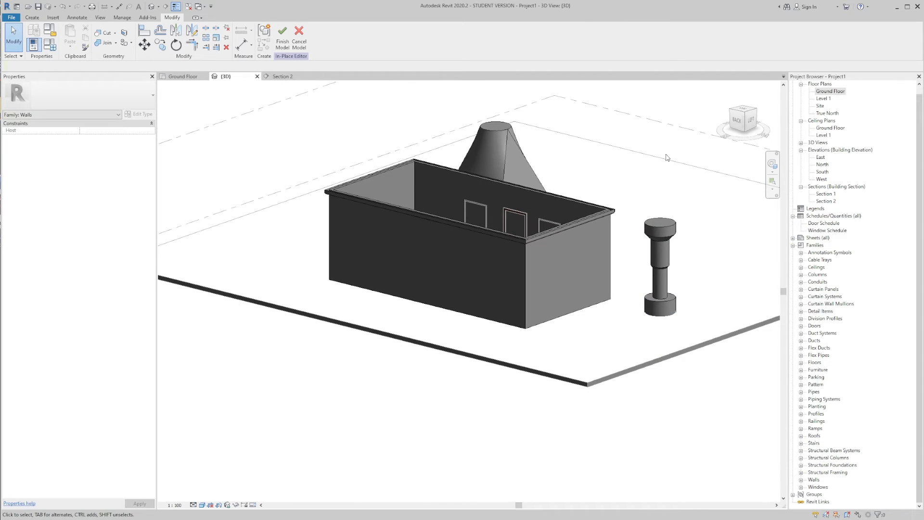
{"action": "middle_click_drag", "start_coordinate": [695, 205], "coordinate": [614, 195], "text": "shift"}
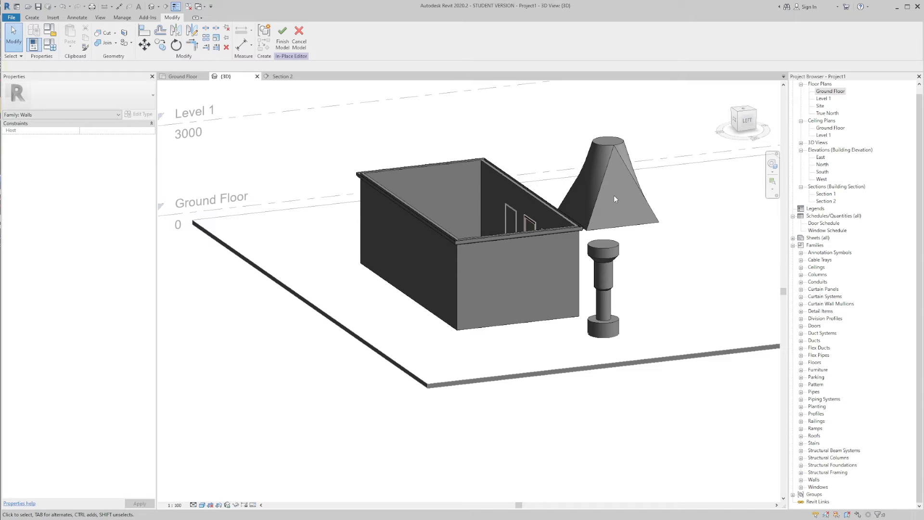
{"action": "middle_click_drag", "start_coordinate": [613, 195], "coordinate": [597, 227], "text": "shift"}
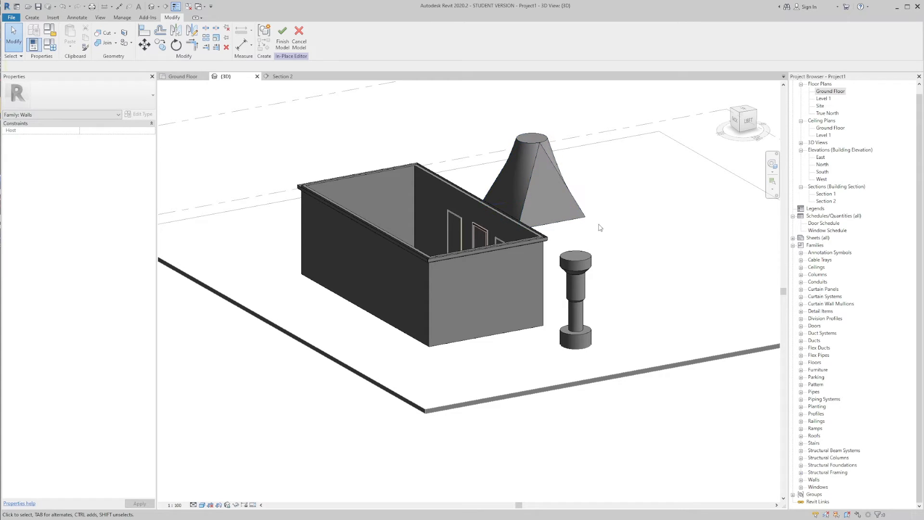
{"action": "middle_click_drag", "start_coordinate": [403, 167], "coordinate": [388, 172]}
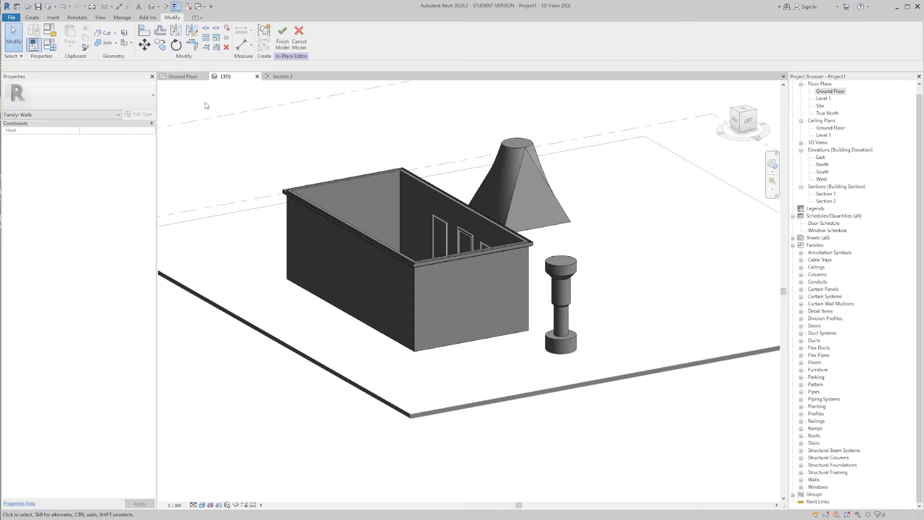
Step: Start sketching a Swept Blend path and set its work plane by picking the floor slab
{"action": "left_click", "coordinate": [32, 17]}
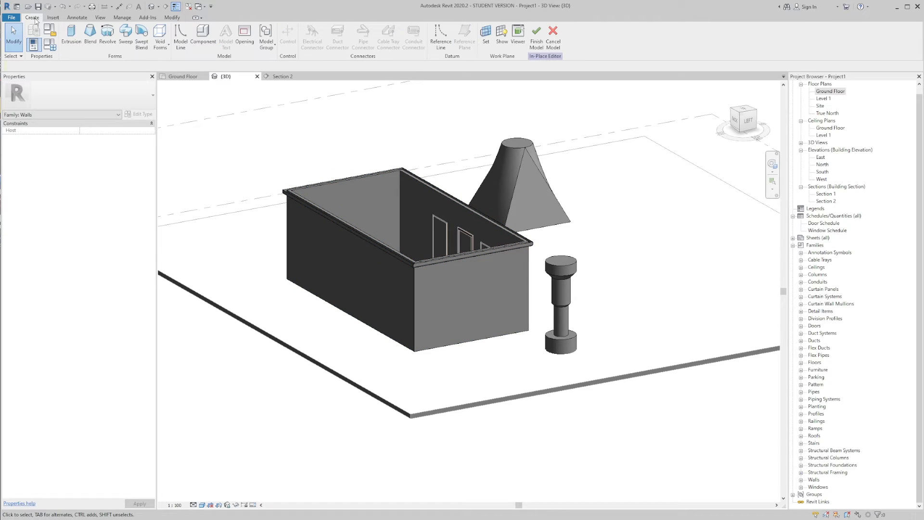
{"action": "left_click", "coordinate": [145, 45]}
{"action": "scroll", "coordinate": [542, 193], "scroll_direction": "down", "scroll_amount": 2}
{"action": "middle_click_drag", "start_coordinate": [543, 193], "coordinate": [248, 178], "text": "shift"}
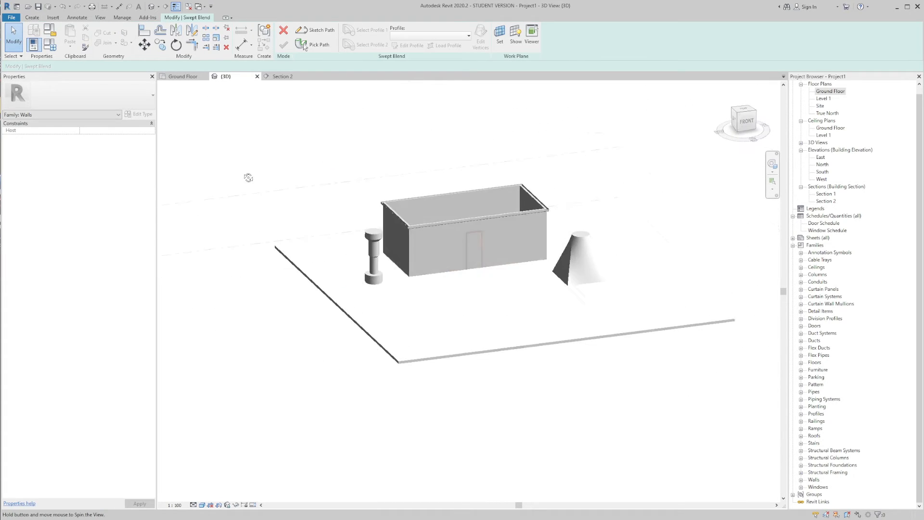
{"action": "middle_click_drag", "start_coordinate": [510, 272], "coordinate": [394, 215]}
{"action": "middle_click_drag", "start_coordinate": [304, 189], "coordinate": [308, 203], "text": "shift"}
{"action": "middle_click_drag", "start_coordinate": [306, 135], "coordinate": [367, 170]}
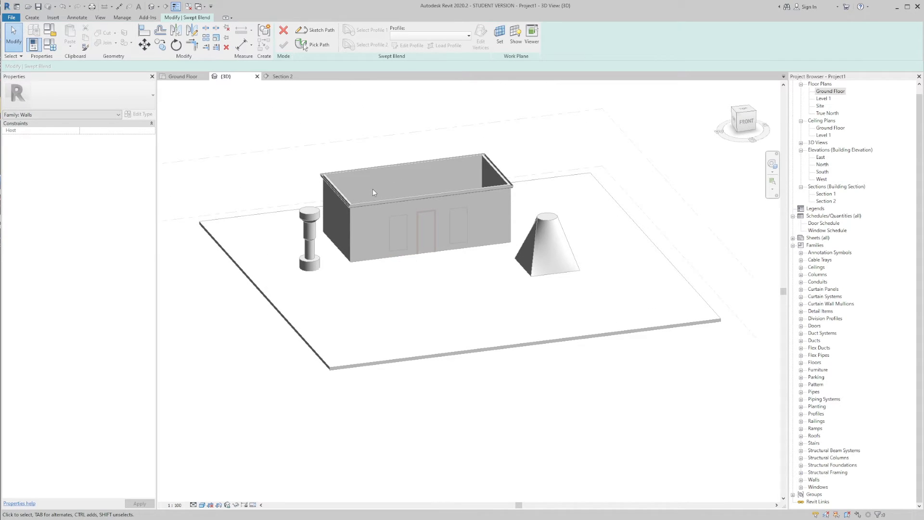
{"action": "left_click", "coordinate": [325, 30]}
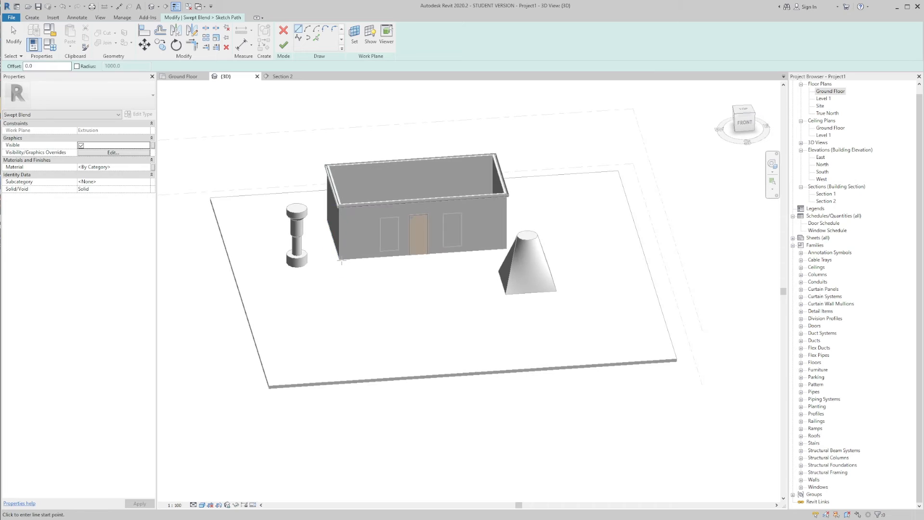
{"action": "left_click", "coordinate": [354, 36]}
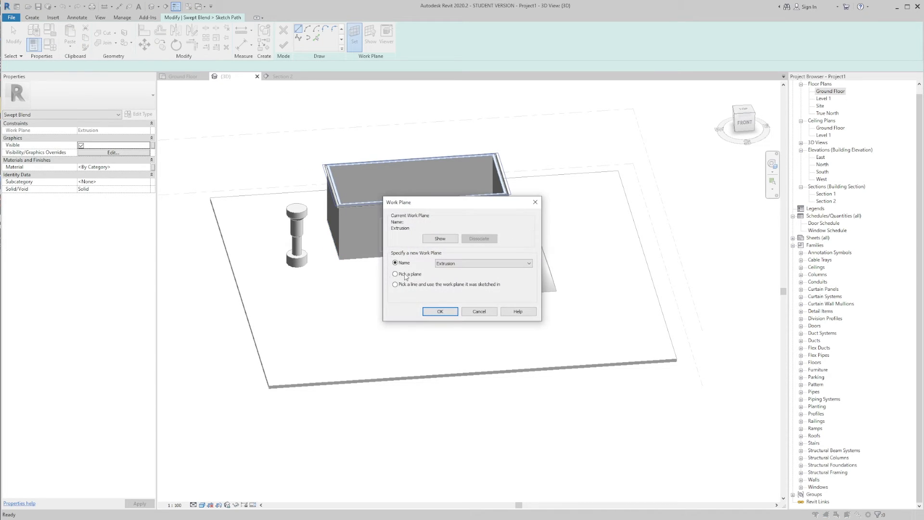
{"action": "left_click", "coordinate": [423, 311]}
{"action": "left_click", "coordinate": [301, 384]}
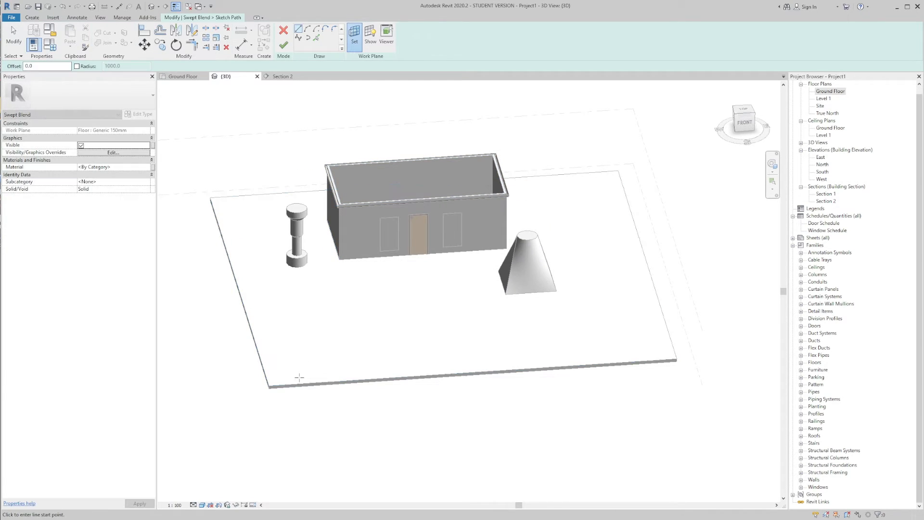
Step: Draw a straight horizontal path line in the Ground Floor plan, inward from the slab's west edge and ending short of the blend
{"action": "left_click", "coordinate": [182, 76]}
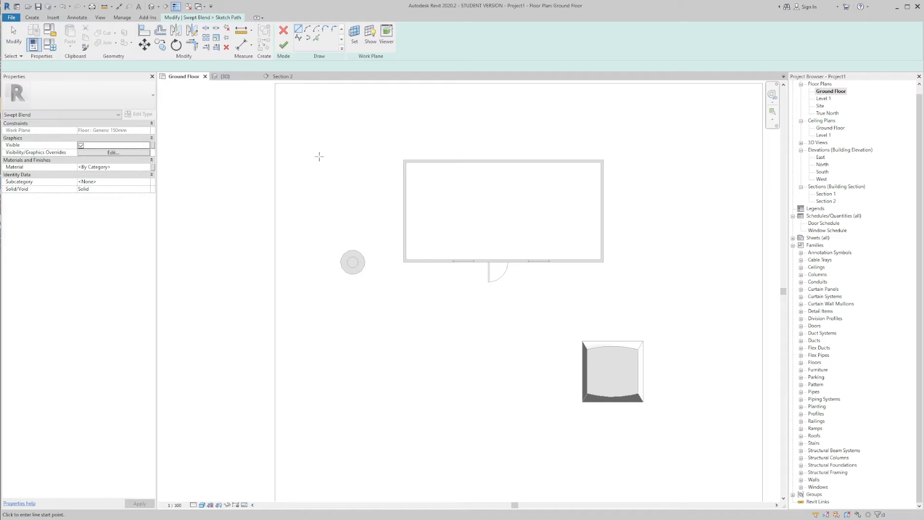
{"action": "left_click", "coordinate": [298, 28]}
{"action": "scroll", "coordinate": [325, 270], "scroll_direction": "up", "scroll_amount": 2}
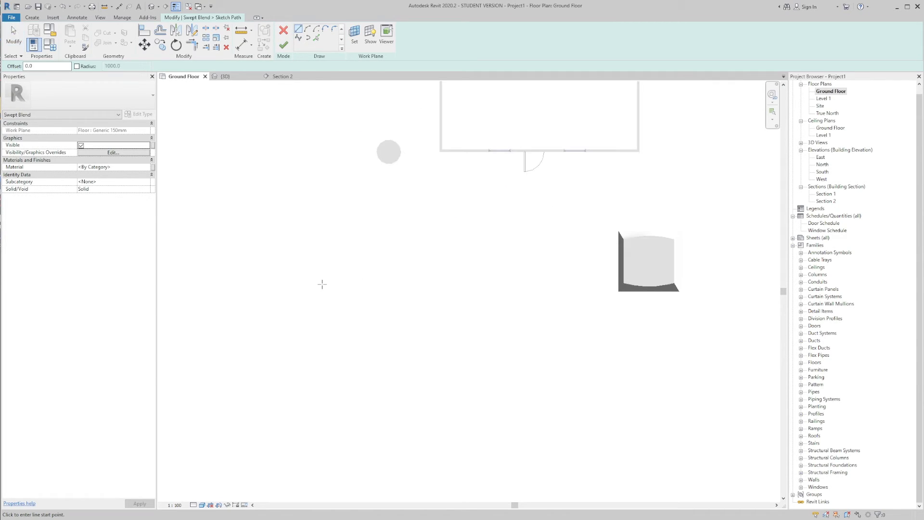
{"action": "left_click", "coordinate": [312, 286]}
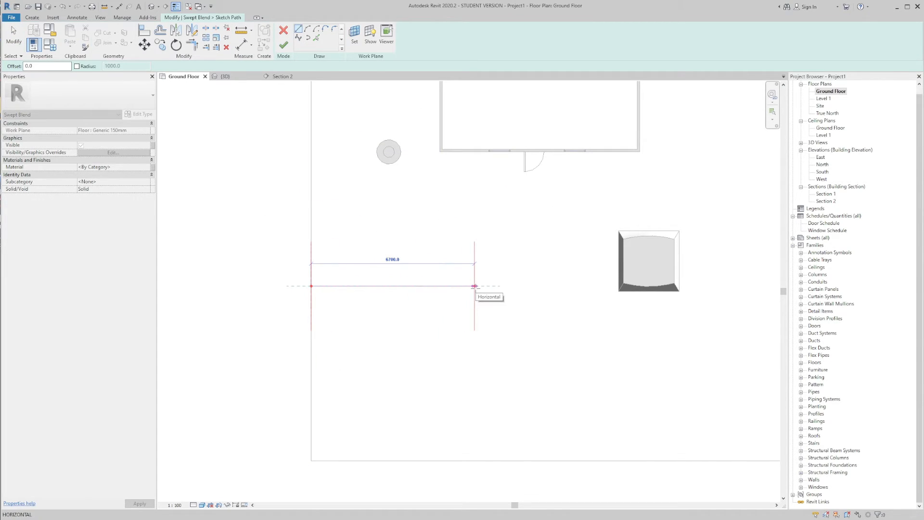
{"action": "middle_click_drag", "start_coordinate": [476, 288], "coordinate": [477, 251]}
{"action": "scroll", "coordinate": [363, 263], "scroll_direction": "down", "scroll_amount": 1}
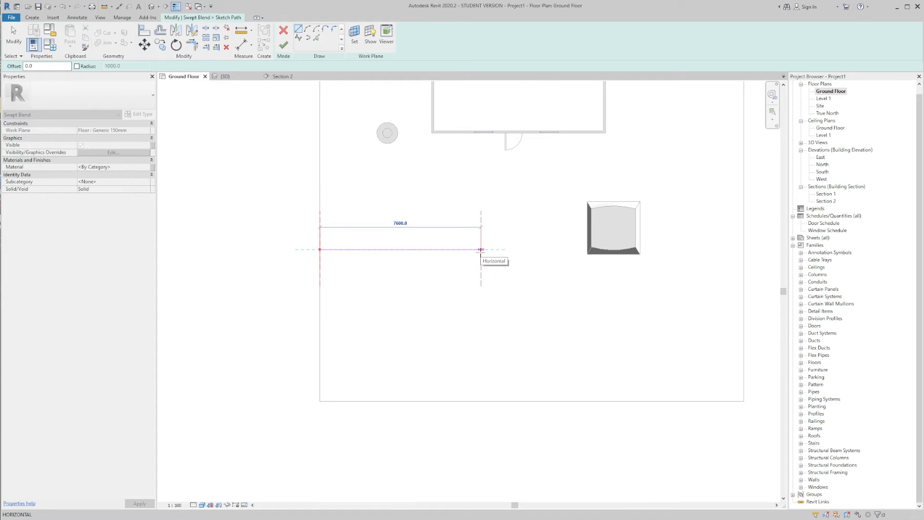
{"action": "left_click", "coordinate": [468, 250]}
{"action": "key", "text": "Escape"}
{"action": "key", "text": "Escape"}
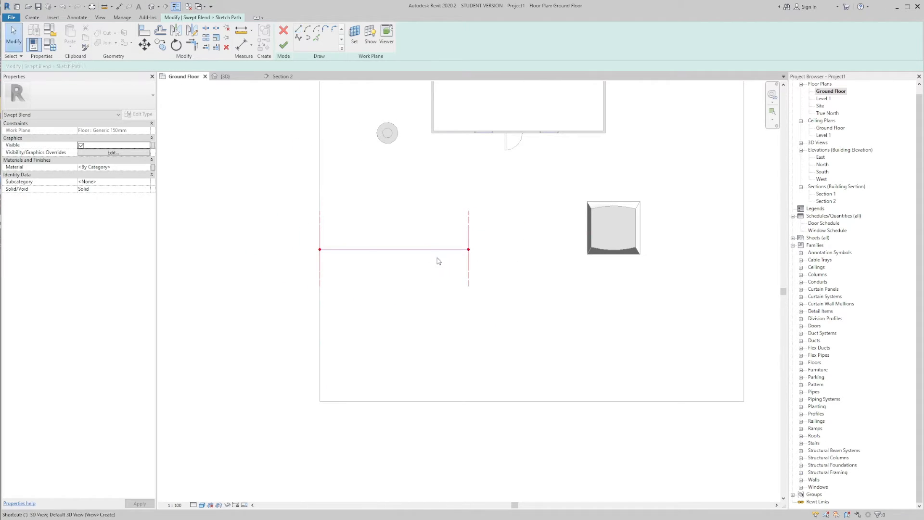
Step: Check the swept blend's path line in the 3D view and finish the path sketch
{"action": "key", "text": "ctrl+Tab"}
{"action": "mouse_move", "coordinate": [444, 269]}
{"action": "middle_mouse_down", "text": "shift"}
{"action": "mouse_move", "coordinate": [559, 225]}
{"action": "mouse_move", "coordinate": [434, 260]}
{"action": "mouse_move", "coordinate": [434, 241]}
{"action": "mouse_move", "coordinate": [449, 243]}
{"action": "mouse_move", "coordinate": [297, 192]}
{"action": "mouse_move", "coordinate": [522, 244]}
{"action": "mouse_move", "coordinate": [473, 230]}
{"action": "mouse_move", "coordinate": [486, 221]}
{"action": "mouse_move", "coordinate": [474, 217]}
{"action": "middle_mouse_up", "text": "shift"}
{"action": "scroll", "coordinate": [418, 232], "scroll_direction": "up", "scroll_amount": 3}
{"action": "scroll", "coordinate": [418, 232], "scroll_direction": "down", "scroll_amount": 3}
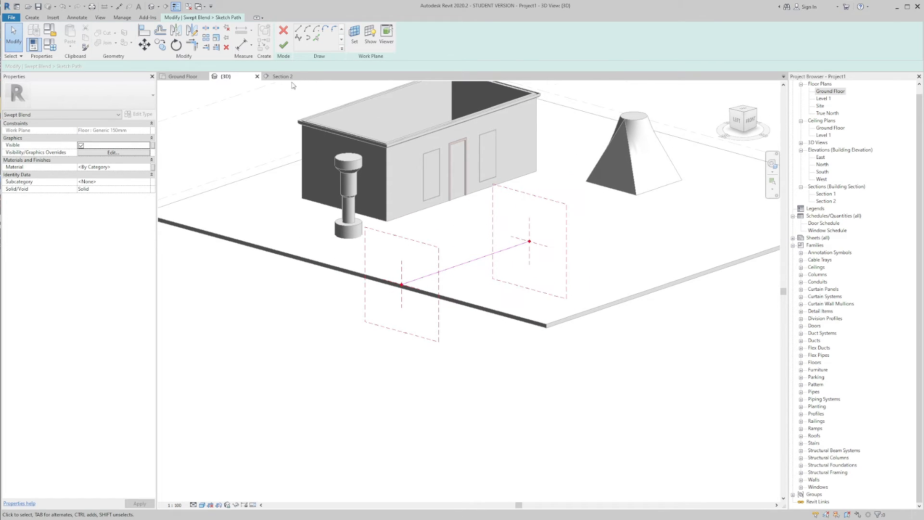
{"action": "left_click", "coordinate": [289, 47]}
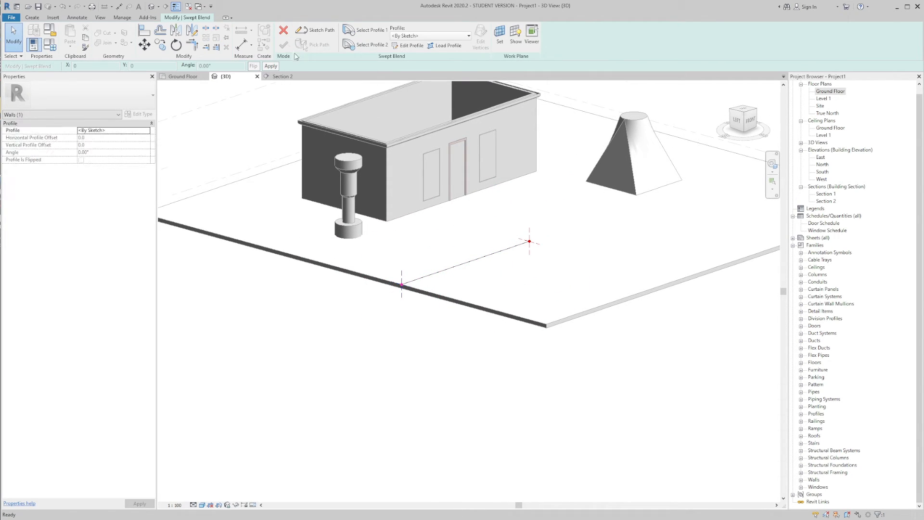
Step: Sketch a closed rectangular first profile about 2200 mm wide and 700 mm high at the path's slab-edge end
{"action": "left_click", "coordinate": [371, 31]}
{"action": "left_click", "coordinate": [410, 45]}
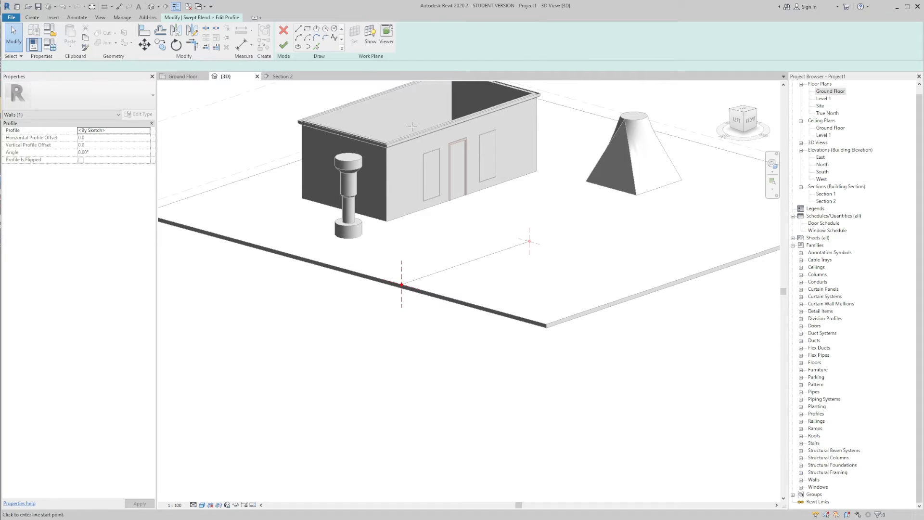
{"action": "middle_click_drag", "start_coordinate": [419, 246], "coordinate": [437, 238], "text": "shift"}
{"action": "scroll", "coordinate": [434, 262], "scroll_direction": "up", "scroll_amount": 3}
{"action": "scroll", "coordinate": [418, 228], "scroll_direction": "down", "scroll_amount": 2}
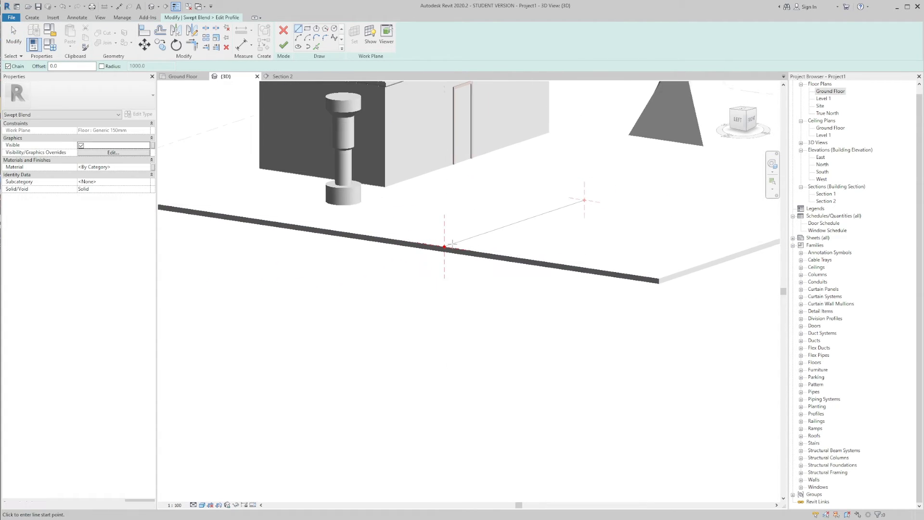
{"action": "left_click", "coordinate": [444, 247]}
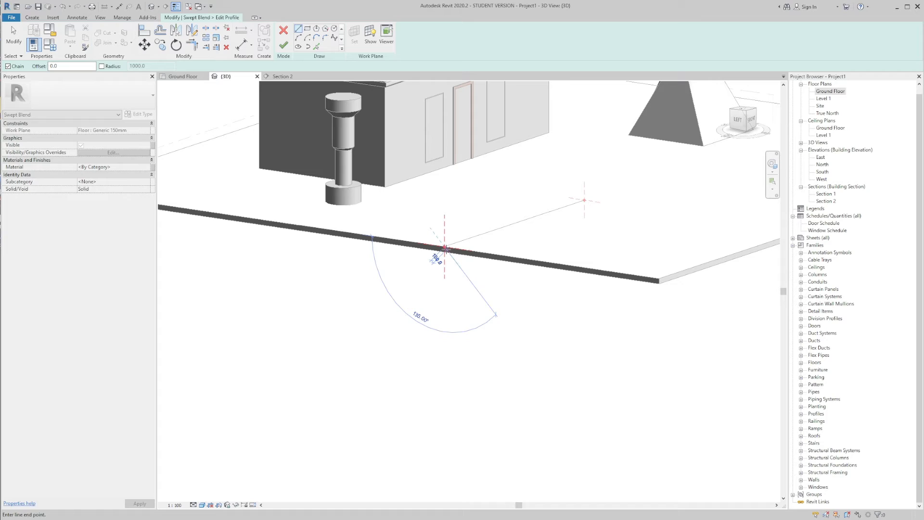
{"action": "left_click", "coordinate": [477, 252]}
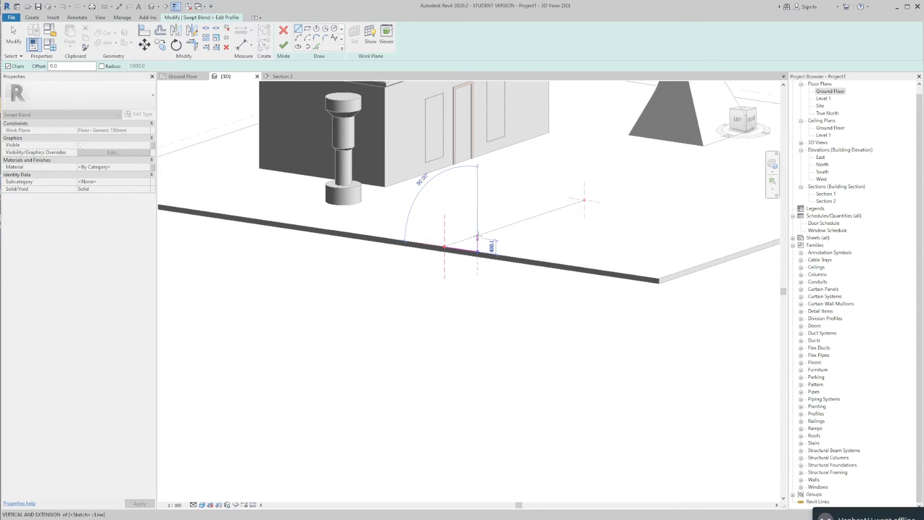
{"action": "left_click", "coordinate": [477, 226]}
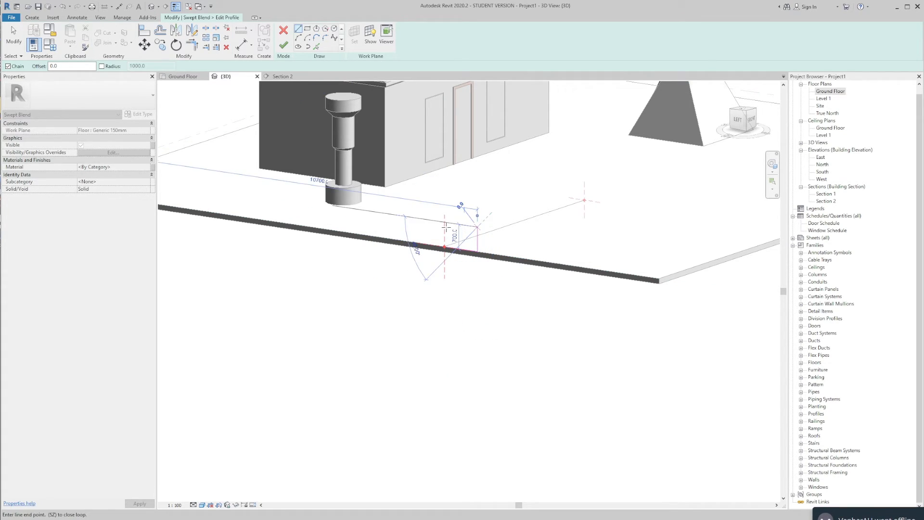
{"action": "left_click", "coordinate": [411, 218]}
{"action": "left_click", "coordinate": [411, 243]}
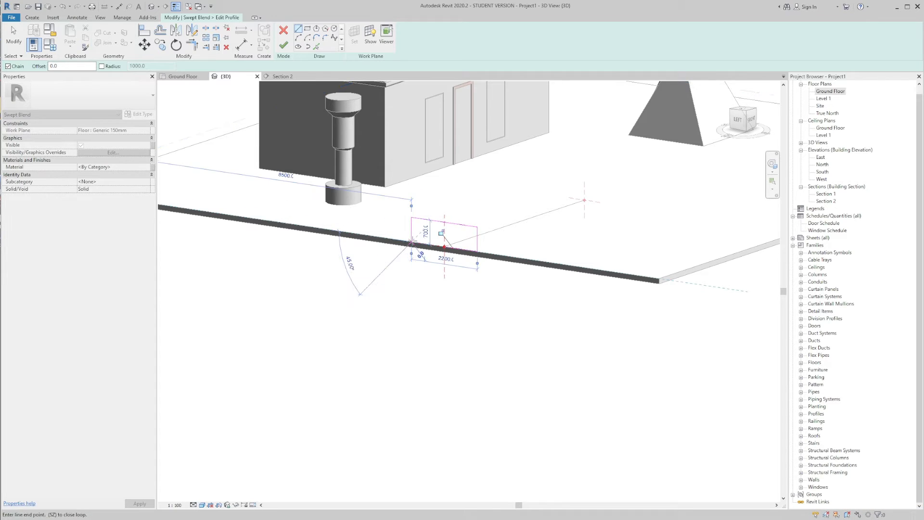
{"action": "left_click", "coordinate": [444, 248]}
{"action": "key", "text": "Escape"}
Step: Reduce the first profile's overall width by editing its dimension, and finish the profile sketch
{"action": "scroll", "coordinate": [412, 232], "scroll_direction": "up", "scroll_amount": 2}
{"action": "left_click", "coordinate": [414, 231]}
{"action": "left_click", "coordinate": [465, 195]}
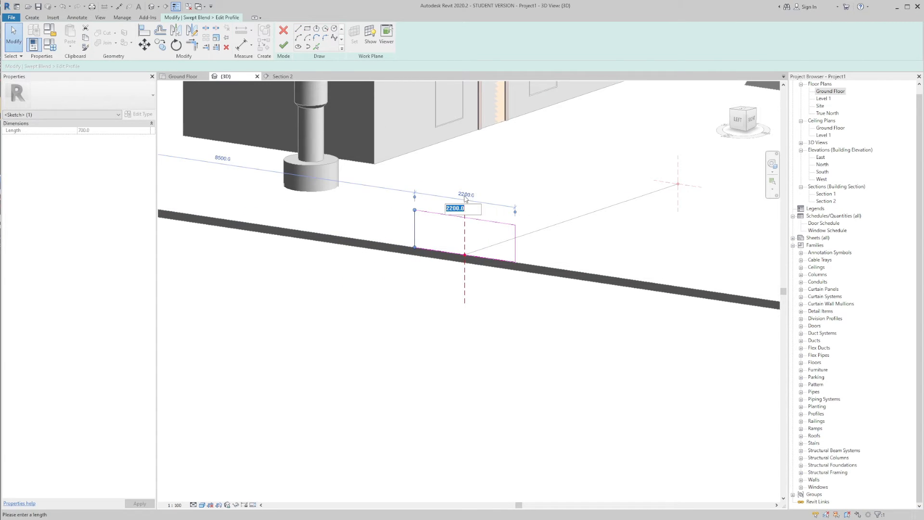
{"action": "key", "text": "Return"}
{"action": "left_click", "coordinate": [522, 170]}
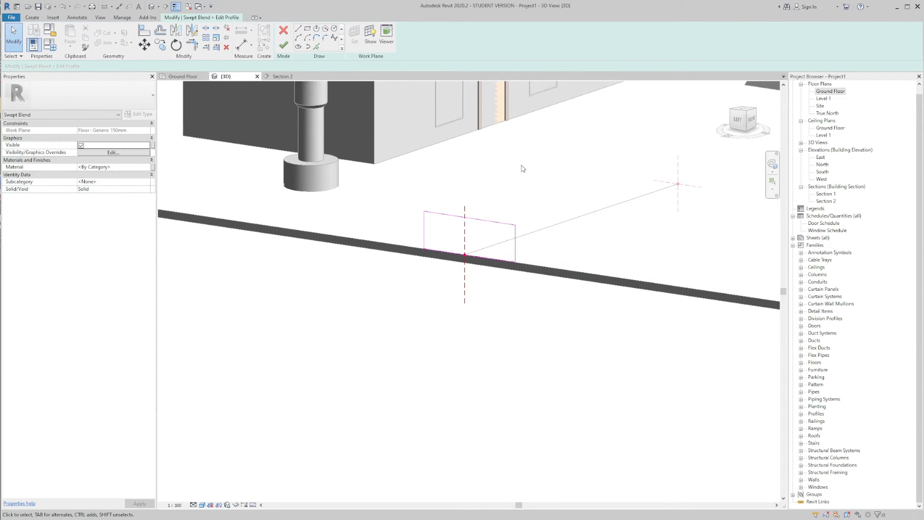
{"action": "scroll", "coordinate": [559, 185], "scroll_direction": "down", "scroll_amount": 3}
{"action": "left_click", "coordinate": [283, 46]}
Step: Sketch a closed upright rectangular second profile about 1200 mm high around the path's inner end, and finish the profile
{"action": "middle_click_drag", "start_coordinate": [593, 181], "coordinate": [443, 136], "text": "shift"}
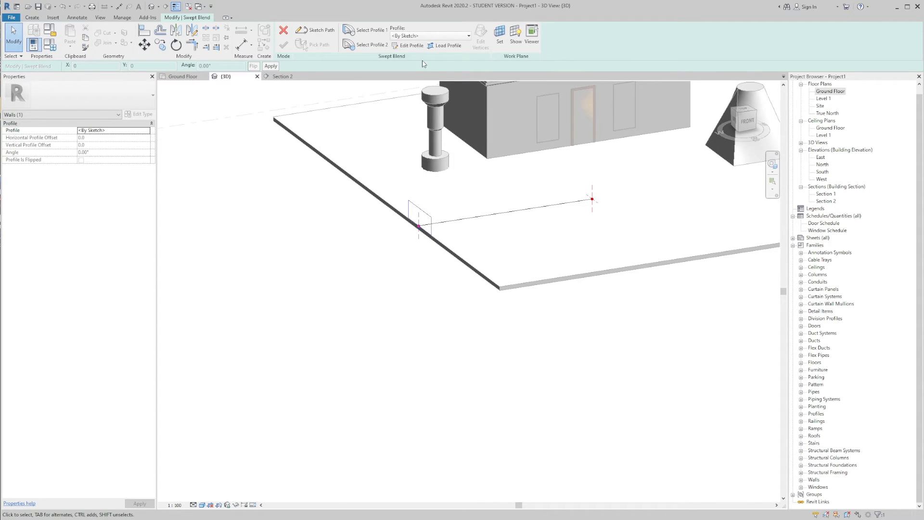
{"action": "left_click", "coordinate": [591, 186]}
{"action": "left_click", "coordinate": [418, 49]}
{"action": "middle_click_drag", "start_coordinate": [574, 178], "coordinate": [434, 192], "text": "shift"}
{"action": "scroll", "coordinate": [476, 236], "scroll_direction": "up", "scroll_amount": 3}
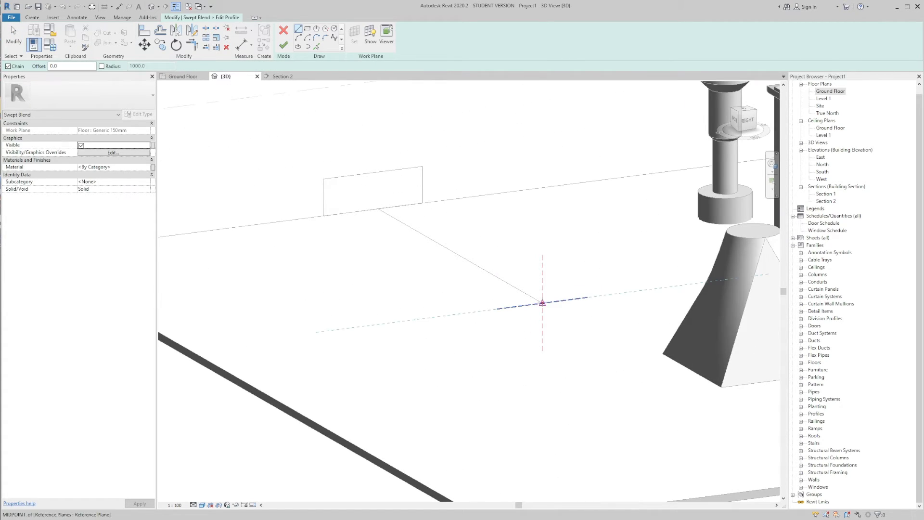
{"action": "left_click", "coordinate": [543, 303]}
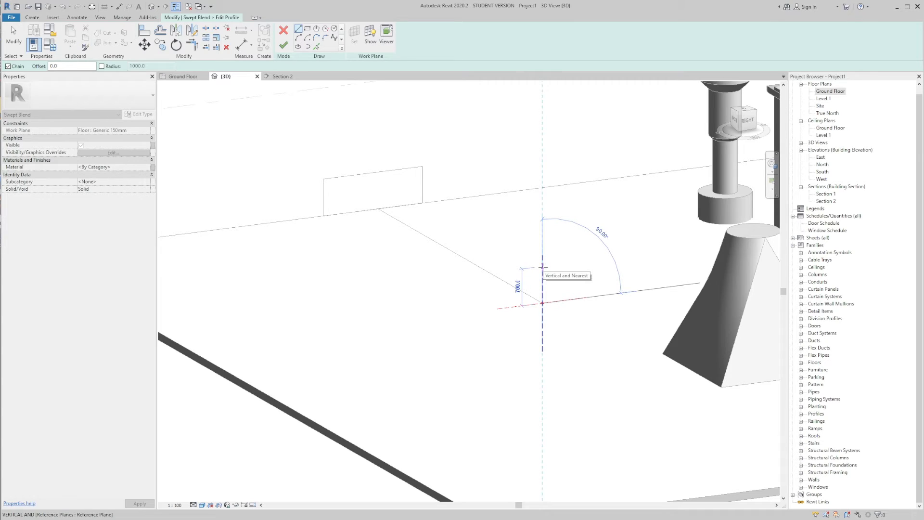
{"action": "left_click", "coordinate": [513, 306]}
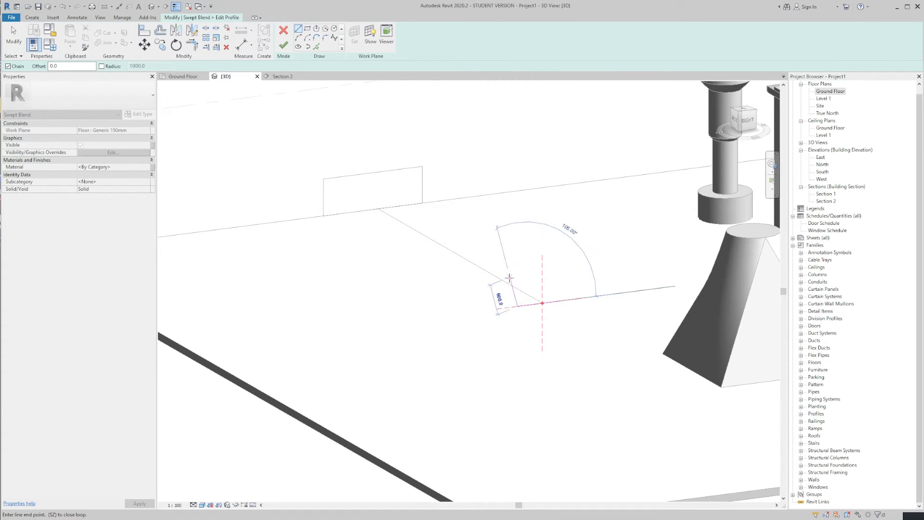
{"action": "left_click", "coordinate": [518, 244]}
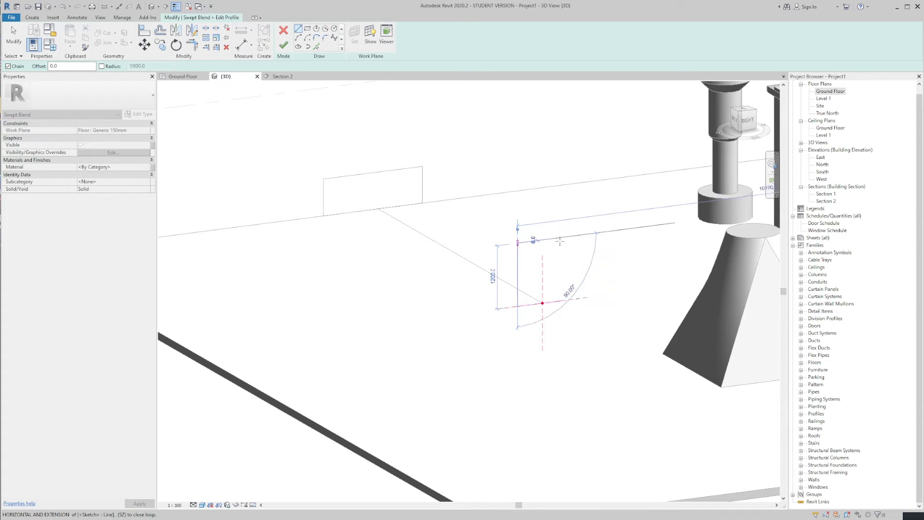
{"action": "left_click", "coordinate": [561, 238]}
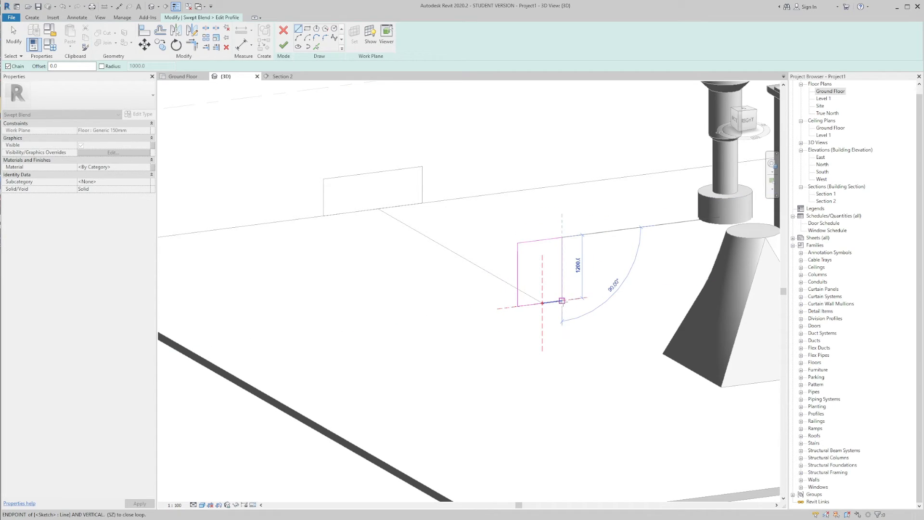
{"action": "left_click", "coordinate": [561, 301]}
{"action": "key", "text": "Escape"}
{"action": "middle_click_drag", "start_coordinate": [430, 221], "coordinate": [619, 264], "text": "shift"}
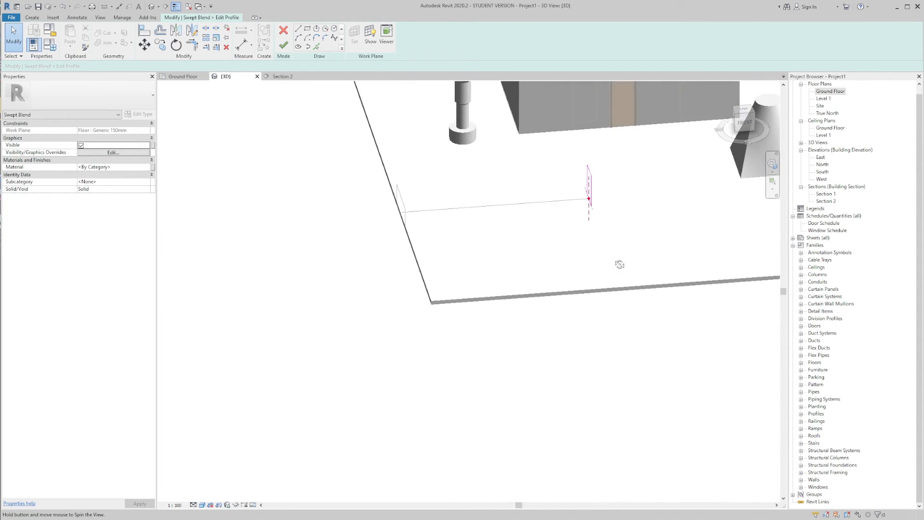
{"action": "left_click", "coordinate": [284, 51]}
{"action": "left_click", "coordinate": [283, 48]}
Step: Reopen the slab-edge profile and lower one end of its top line to give it a slope
{"action": "left_click", "coordinate": [475, 169]}
{"action": "mouse_move", "coordinate": [474, 168]}
{"action": "middle_mouse_down", "text": "shift"}
{"action": "mouse_move", "coordinate": [504, 152]}
{"action": "mouse_move", "coordinate": [754, 198]}
{"action": "mouse_move", "coordinate": [552, 195]}
{"action": "mouse_move", "coordinate": [585, 227]}
{"action": "mouse_move", "coordinate": [414, 207]}
{"action": "mouse_move", "coordinate": [654, 227]}
{"action": "middle_mouse_up", "text": "shift"}
{"action": "double_click", "coordinate": [565, 208]}
{"action": "scroll", "coordinate": [565, 208], "scroll_direction": "up", "scroll_amount": 1}
{"action": "mouse_move", "coordinate": [565, 208]}
{"action": "middle_mouse_down", "text": "shift"}
{"action": "mouse_move", "coordinate": [528, 213]}
{"action": "mouse_move", "coordinate": [522, 225]}
{"action": "middle_mouse_up", "text": "shift"}
{"action": "double_click", "coordinate": [529, 221]}
{"action": "left_click", "coordinate": [523, 226]}
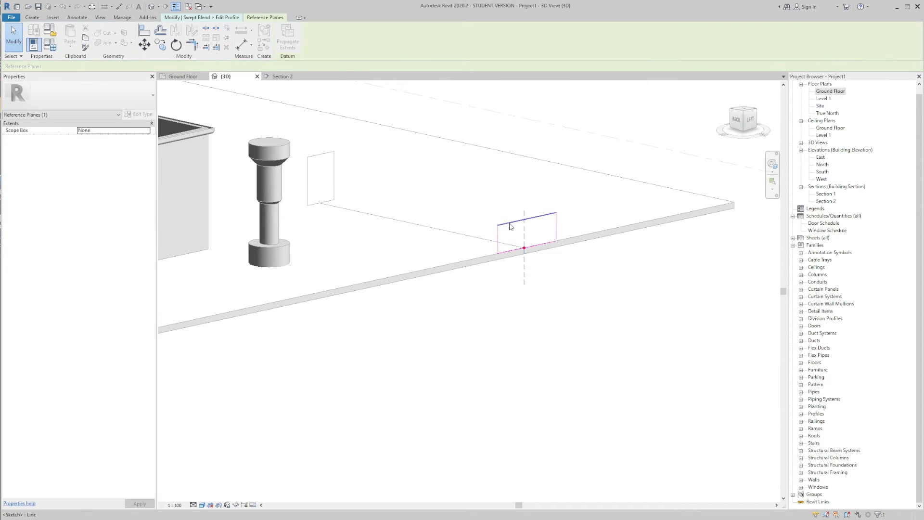
{"action": "left_click", "coordinate": [510, 223]}
{"action": "left_click_drag", "start_coordinate": [498, 225], "coordinate": [498, 239]}
Step: Trim the profile's side line to meet the sloped top line and finish the profile sketch
{"action": "key", "text": "t"}
{"action": "key", "text": "r"}
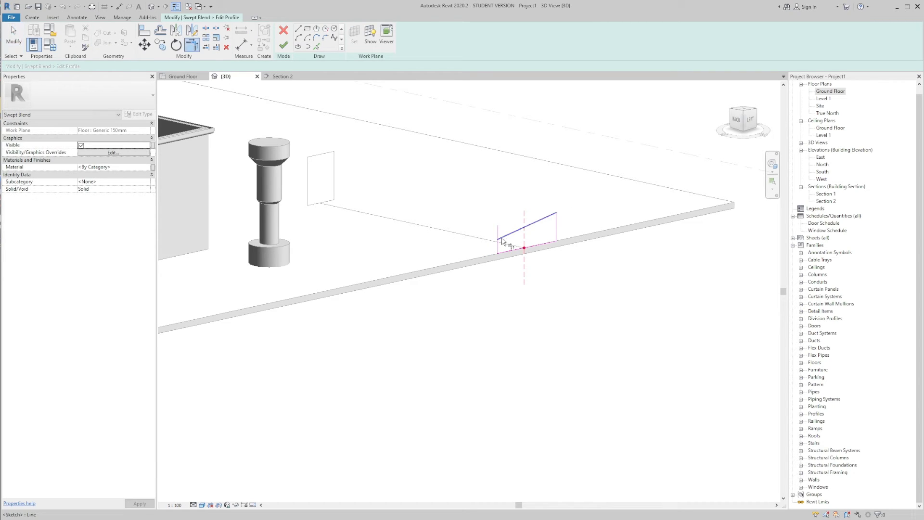
{"action": "left_click", "coordinate": [500, 248]}
{"action": "scroll", "coordinate": [503, 216], "scroll_direction": "up", "scroll_amount": 1}
{"action": "key", "text": "Escape"}
{"action": "key", "text": "Escape"}
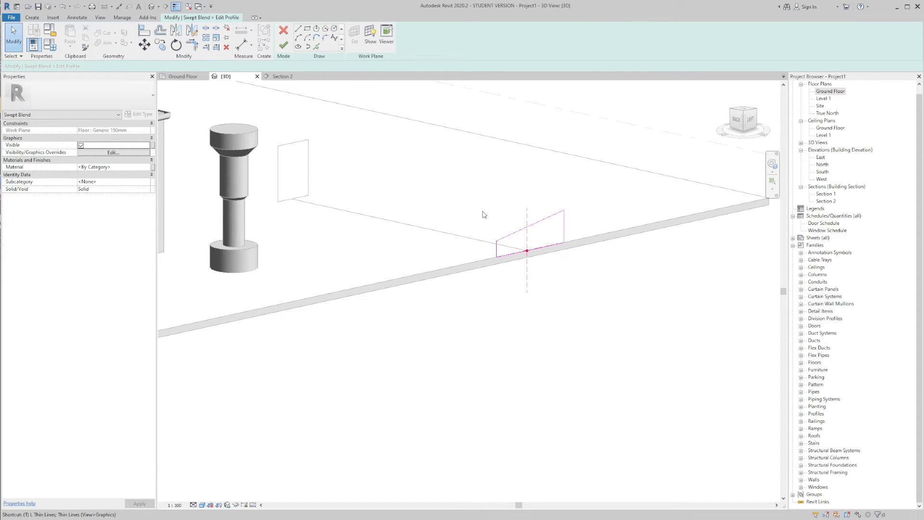
{"action": "left_click", "coordinate": [285, 44]}
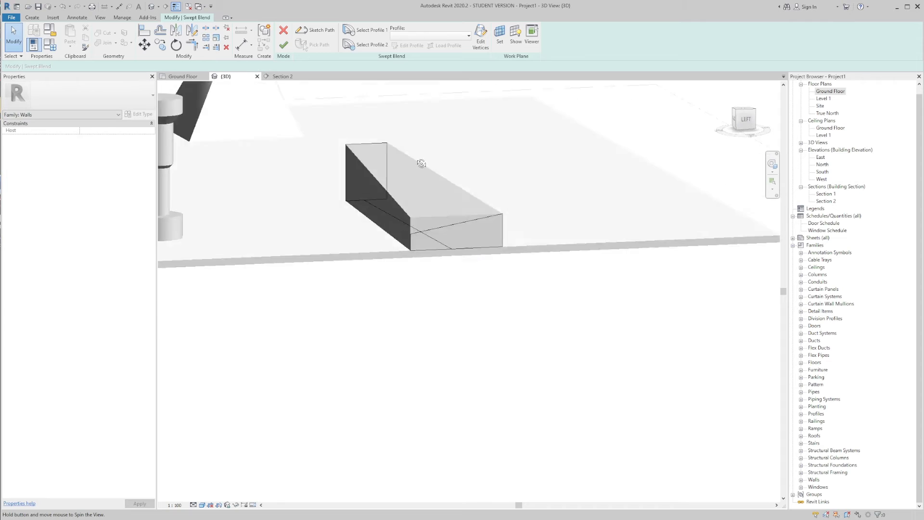
Step: Finish the swept blend and check it alongside the other in-place forms in the 3D view
{"action": "left_click", "coordinate": [285, 45]}
{"action": "middle_click_drag", "start_coordinate": [460, 161], "coordinate": [577, 160], "text": "shift"}
{"action": "left_click", "coordinate": [640, 154]}
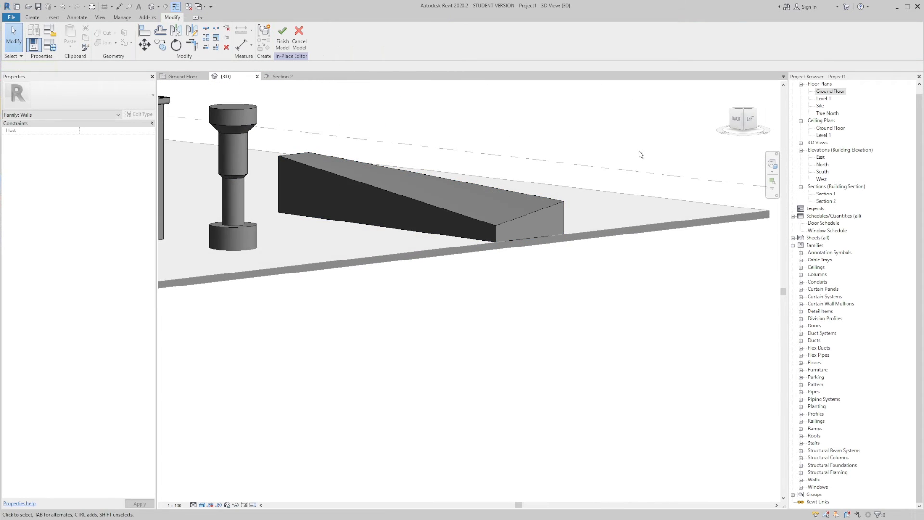
{"action": "middle_click_drag", "start_coordinate": [640, 154], "coordinate": [605, 245], "text": "shift"}
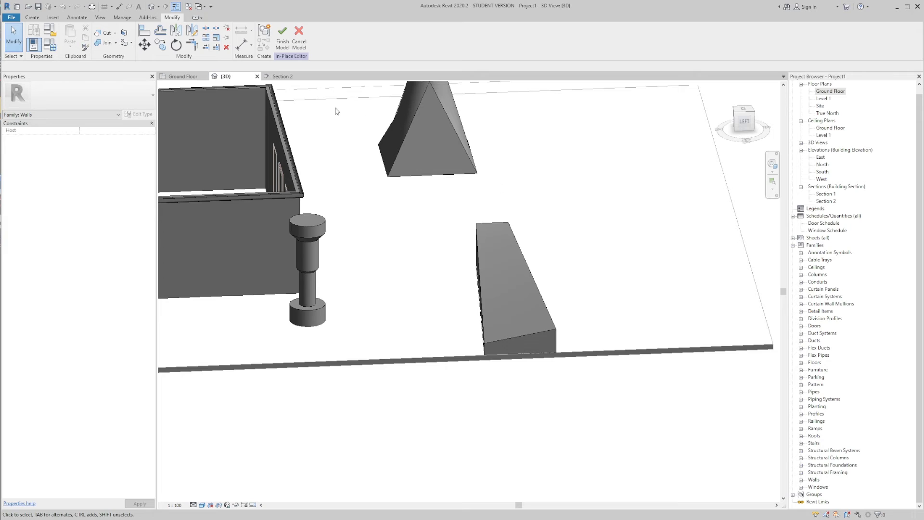
{"action": "middle_click_drag", "start_coordinate": [335, 112], "coordinate": [547, 186], "text": "shift"}
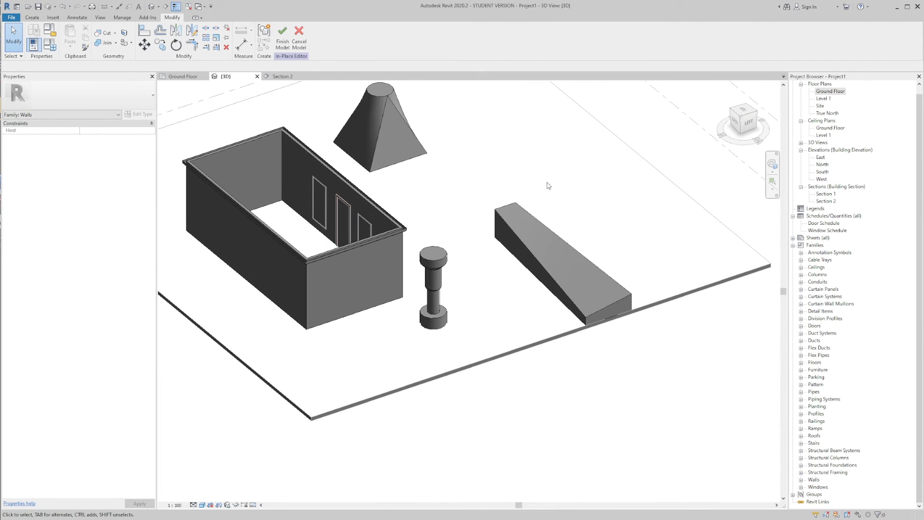
Step: Start a Void Extrusion and switch to the Ground Floor plan for its sketch
{"action": "left_click", "coordinate": [32, 17]}
{"action": "left_click", "coordinate": [156, 48]}
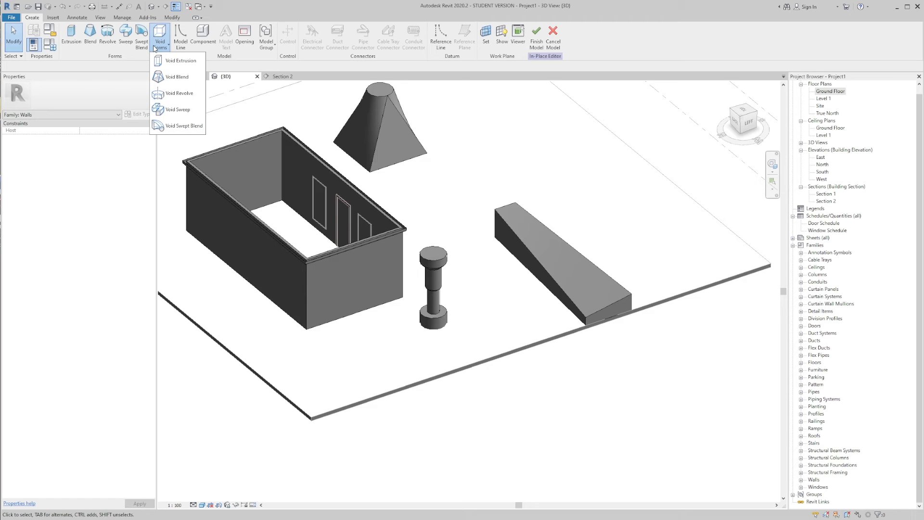
{"action": "left_click", "coordinate": [161, 61]}
{"action": "middle_click_drag", "start_coordinate": [541, 211], "coordinate": [528, 260], "text": "shift"}
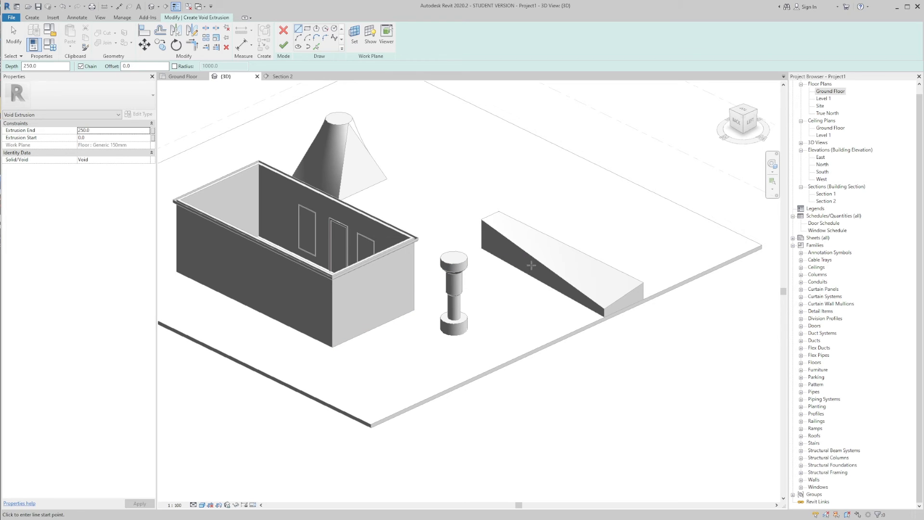
{"action": "middle_click_drag", "start_coordinate": [575, 271], "coordinate": [642, 296], "text": "shift"}
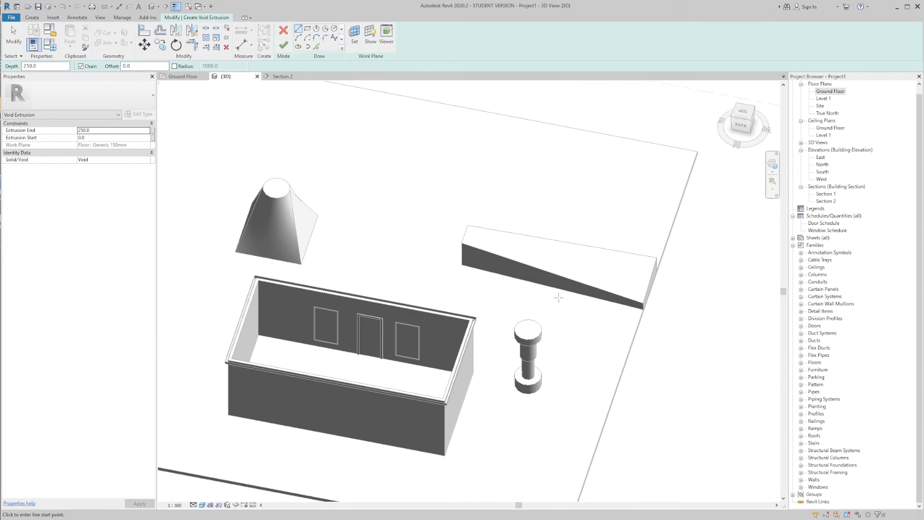
{"action": "left_click", "coordinate": [183, 76]}
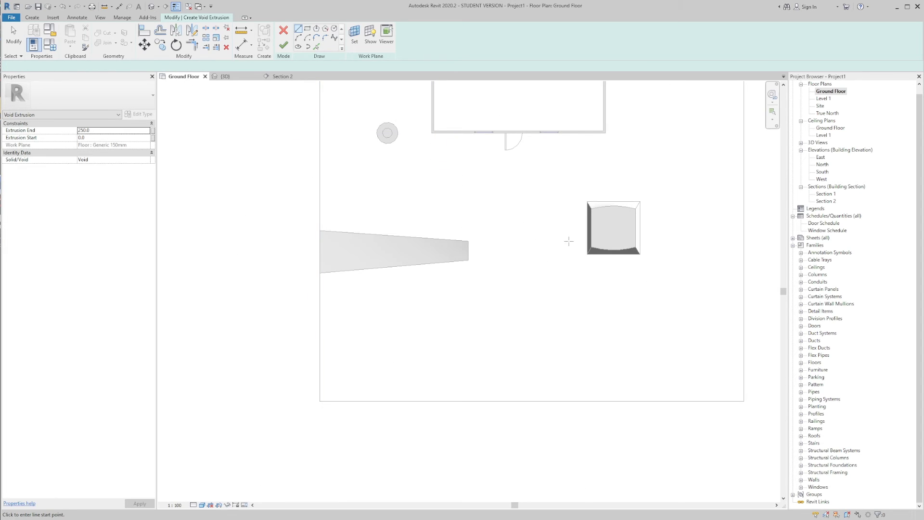
Step: Sketch a void rectangle about 2000 mm by 3200 mm across the middle of the swept blend, and finish the sketch
{"action": "left_click", "coordinate": [308, 29]}
{"action": "scroll", "coordinate": [388, 168], "scroll_direction": "down", "scroll_amount": 2}
{"action": "middle_click_drag", "start_coordinate": [388, 169], "coordinate": [454, 167]}
{"action": "left_click", "coordinate": [433, 187]}
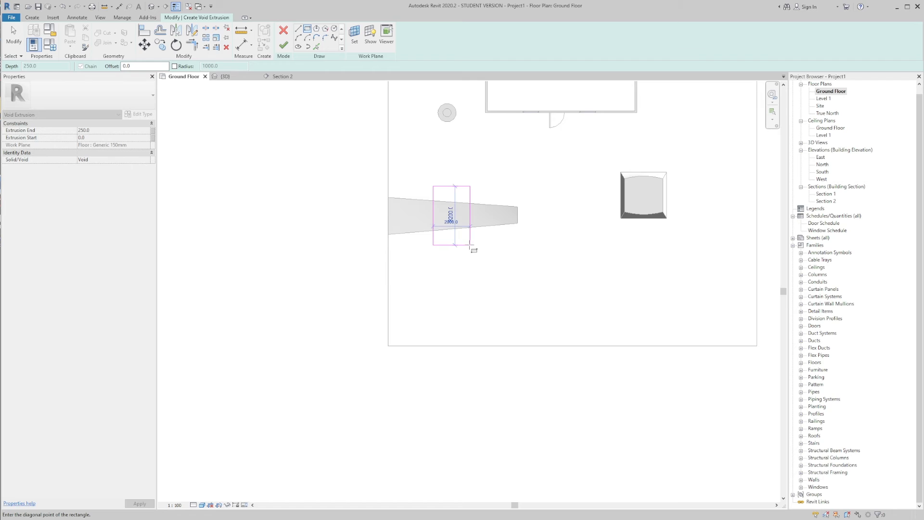
{"action": "left_click", "coordinate": [471, 244]}
{"action": "scroll", "coordinate": [421, 191], "scroll_direction": "up", "scroll_amount": 2}
{"action": "key", "text": "Escape"}
{"action": "key", "text": "Escape"}
{"action": "left_click", "coordinate": [441, 219]}
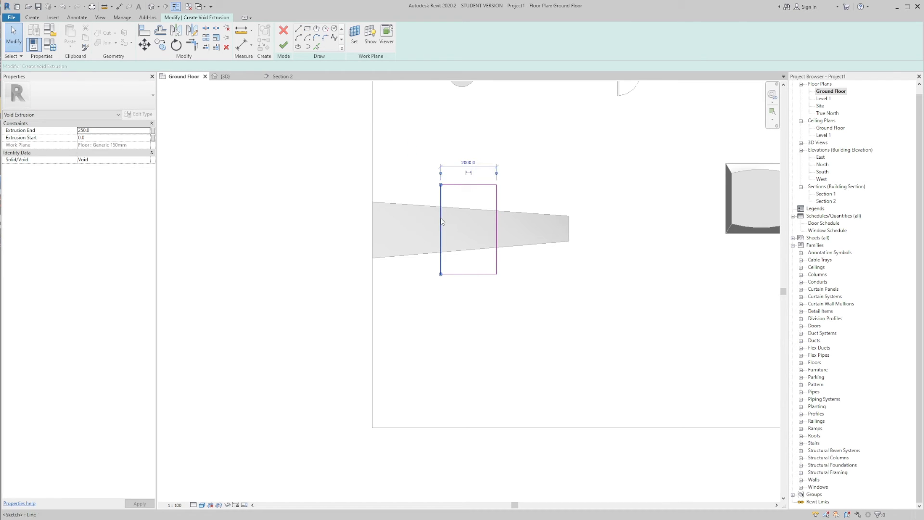
{"action": "key", "text": "Escape"}
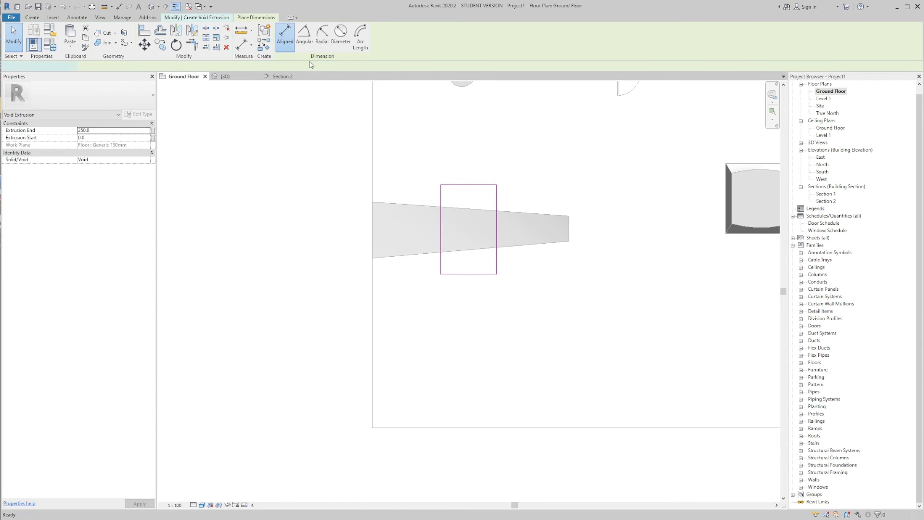
{"action": "left_click", "coordinate": [282, 46]}
Step: Set the void's Extrusion End to 3000 in the 3D view
{"action": "left_click", "coordinate": [226, 77]}
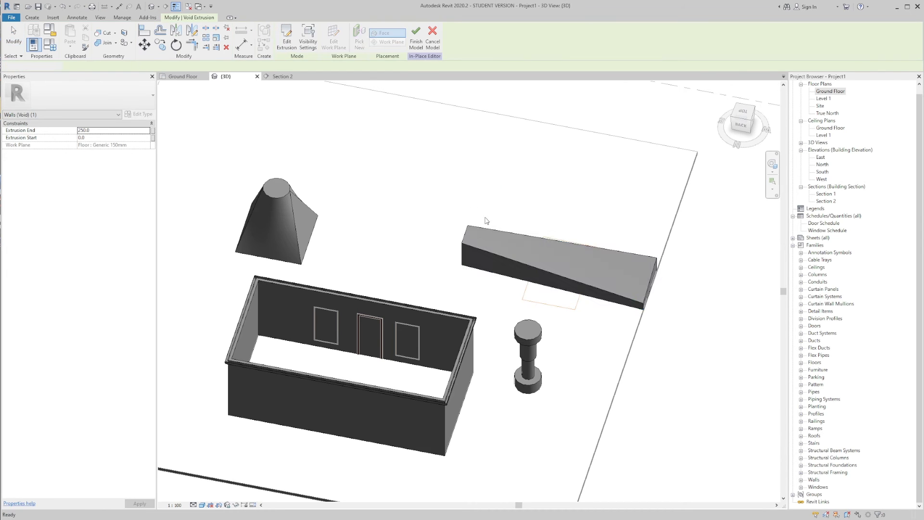
{"action": "left_click", "coordinate": [485, 217]}
{"action": "middle_click_drag", "start_coordinate": [485, 217], "coordinate": [477, 202], "text": "shift"}
{"action": "middle_click_drag", "start_coordinate": [566, 303], "coordinate": [530, 270], "text": "shift"}
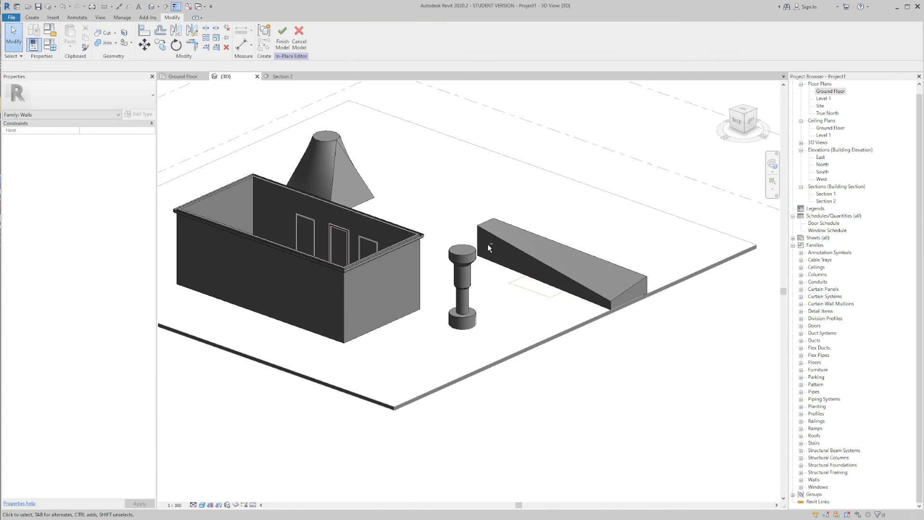
{"action": "left_click", "coordinate": [561, 247]}
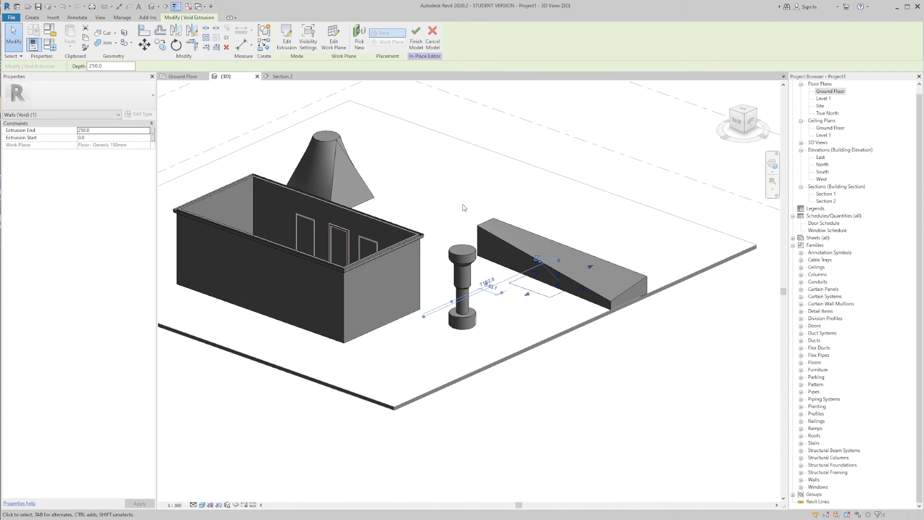
{"action": "middle_click_drag", "start_coordinate": [464, 207], "coordinate": [316, 211], "text": "shift"}
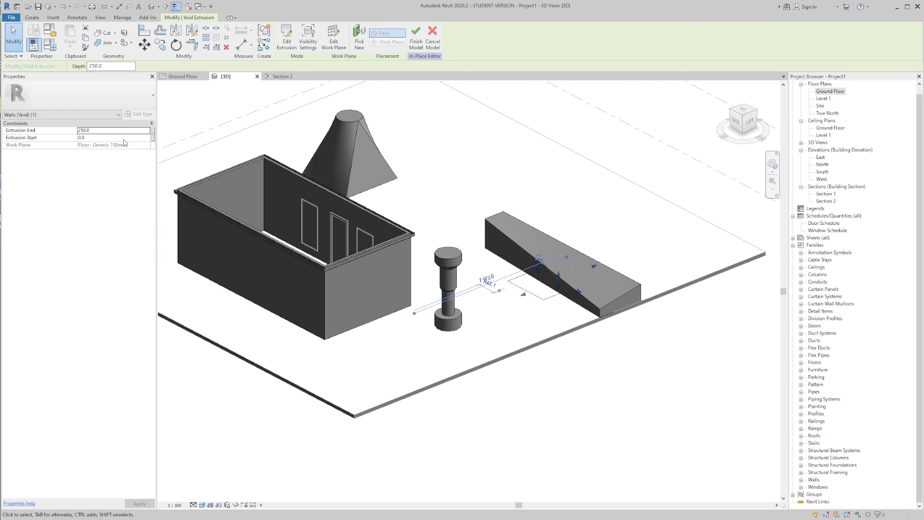
{"action": "double_click", "coordinate": [100, 130]}
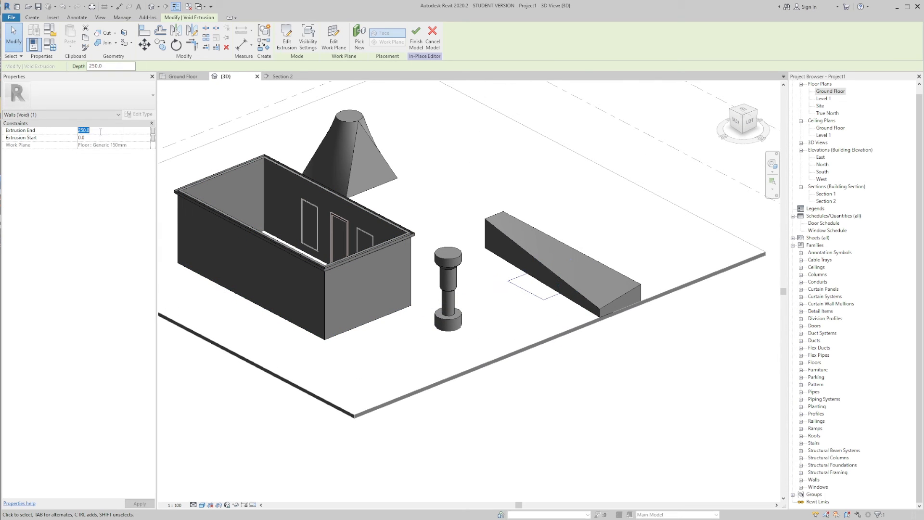
{"action": "type", "text": "3000.0"}
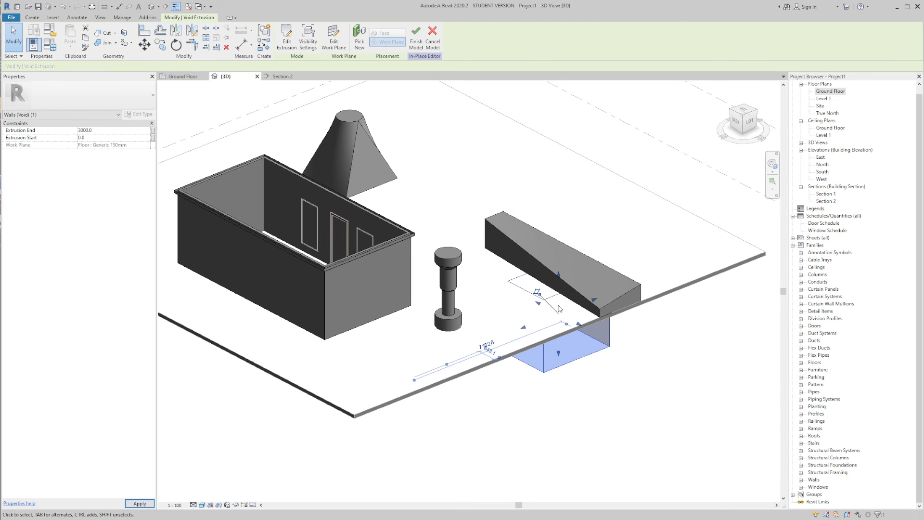
Step: Stretch the void vertically through the swept blend, to an Extrusion End of about 876 and an Extrusion Start of about -2134
{"action": "middle_click_drag", "start_coordinate": [585, 302], "coordinate": [559, 275], "text": "shift"}
{"action": "left_click_drag", "start_coordinate": [558, 274], "coordinate": [557, 297]}
{"action": "left_click", "coordinate": [601, 223]}
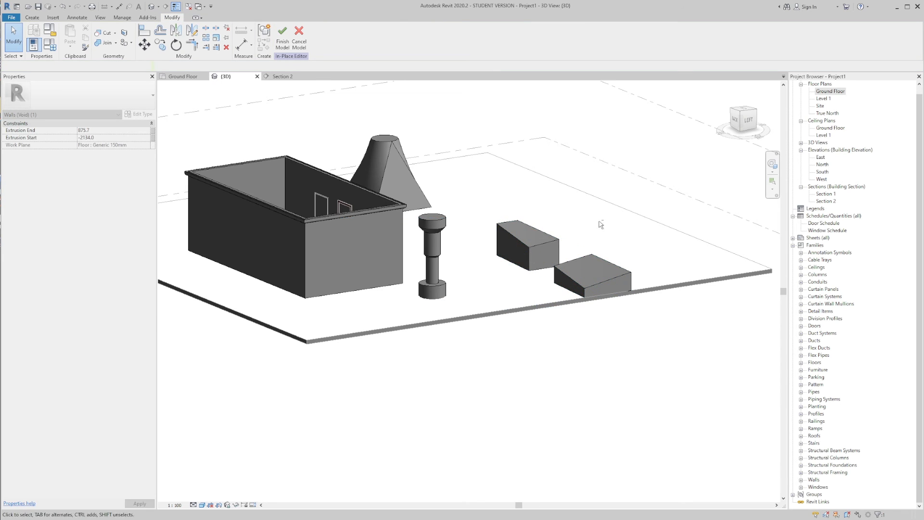
{"action": "middle_click_drag", "start_coordinate": [600, 223], "coordinate": [587, 260], "text": "shift"}
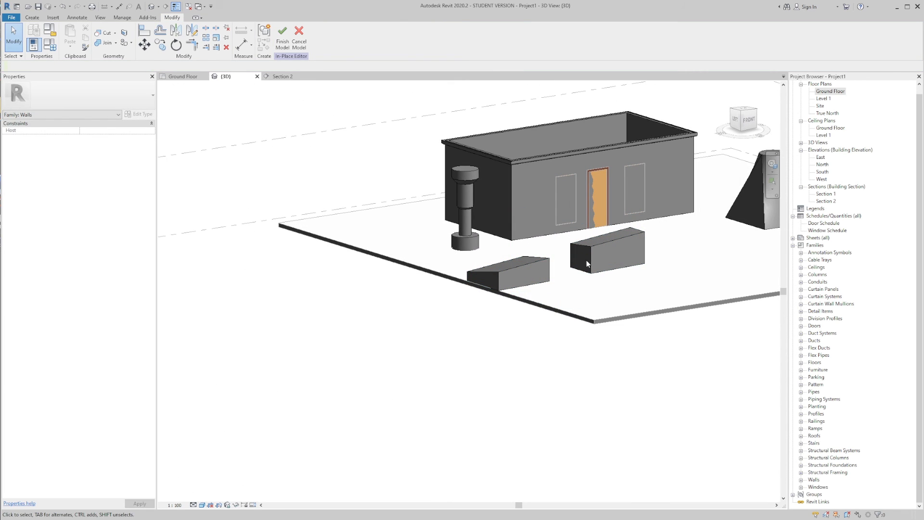
Step: Widen the void along the swept blend so that it removes a longer middle portion
{"action": "left_click", "coordinate": [586, 260]}
{"action": "scroll", "coordinate": [586, 260], "scroll_direction": "up", "scroll_amount": 4}
{"action": "left_click_drag", "start_coordinate": [578, 260], "coordinate": [619, 261]}
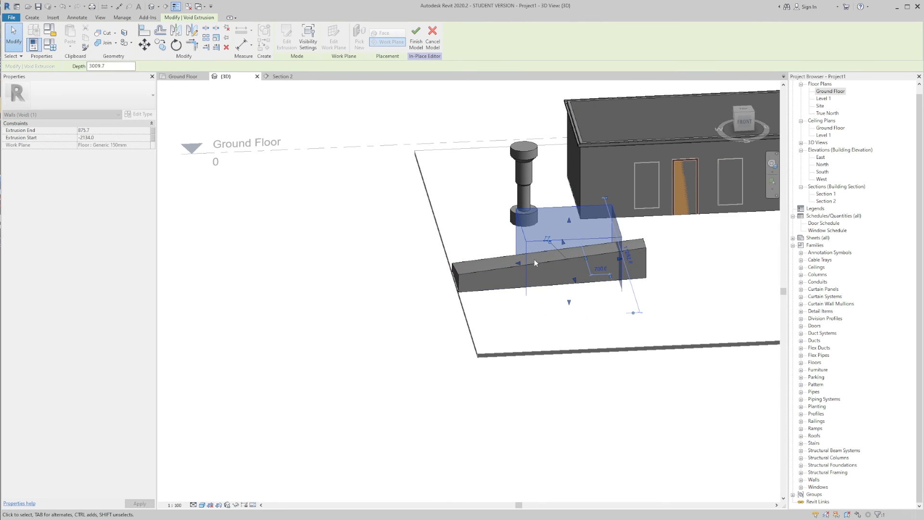
{"action": "left_click", "coordinate": [525, 263]}
{"action": "left_click", "coordinate": [526, 267]}
{"action": "left_click", "coordinate": [491, 237]}
{"action": "middle_click_drag", "start_coordinate": [491, 237], "coordinate": [532, 279], "text": "shift"}
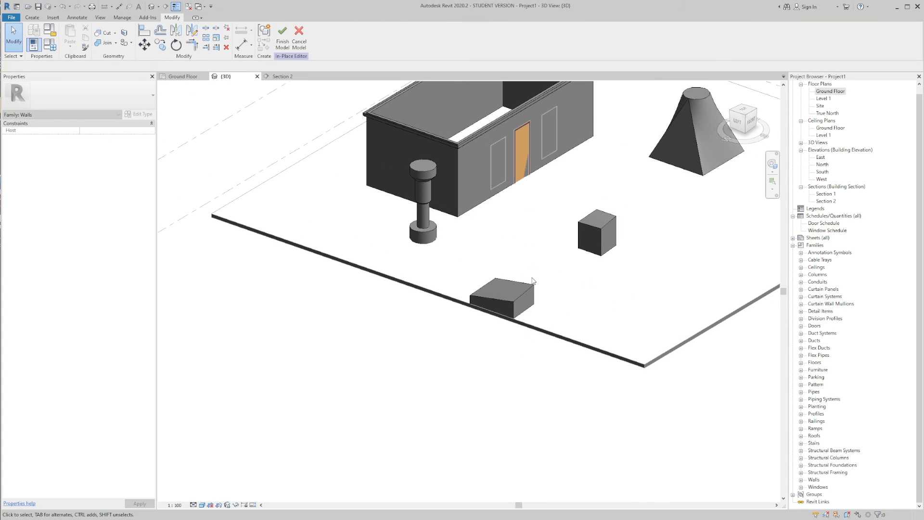
{"action": "left_click", "coordinate": [532, 281]}
Step: Stretch the void's side face away from the swept blend until it encloses the revolved column
{"action": "left_click_drag", "start_coordinate": [514, 248], "coordinate": [405, 220]}
{"action": "scroll", "coordinate": [409, 223], "scroll_direction": "up", "scroll_amount": 3}
{"action": "middle_click_drag", "start_coordinate": [409, 228], "coordinate": [430, 227], "text": "shift"}
{"action": "left_click", "coordinate": [464, 269]}
{"action": "scroll", "coordinate": [465, 267], "scroll_direction": "down", "scroll_amount": 3}
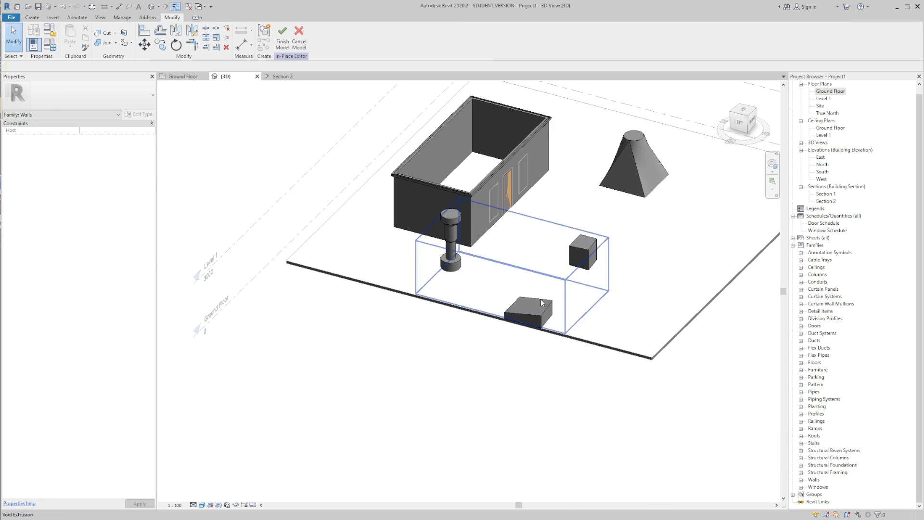
Step: Apply Cut Geometry between the void extrusion and the revolved column
{"action": "left_click", "coordinate": [540, 300]}
{"action": "left_click", "coordinate": [522, 283]}
{"action": "left_click", "coordinate": [533, 297]}
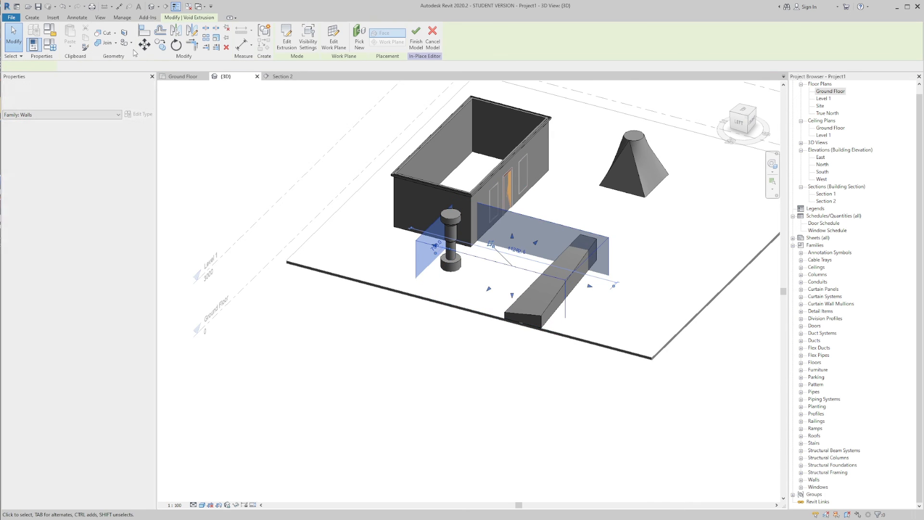
{"action": "left_click", "coordinate": [115, 33]}
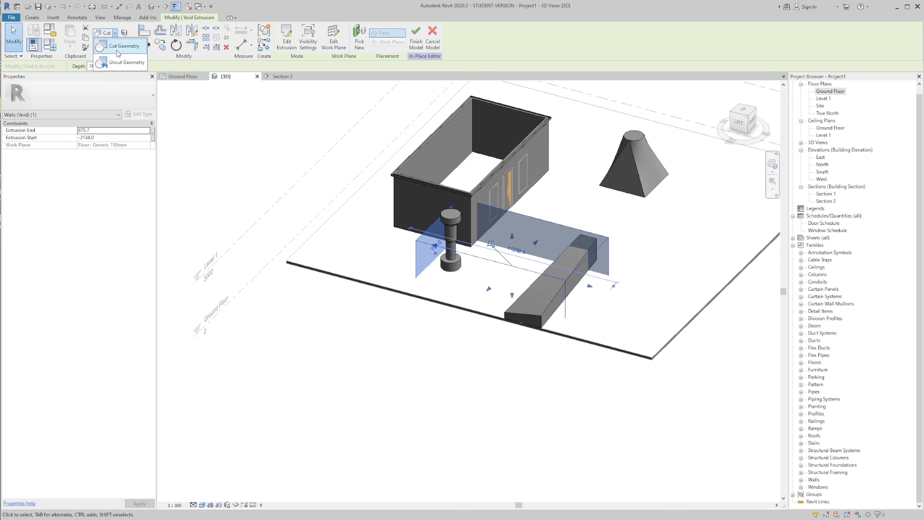
{"action": "left_click", "coordinate": [118, 48]}
{"action": "left_click", "coordinate": [445, 220]}
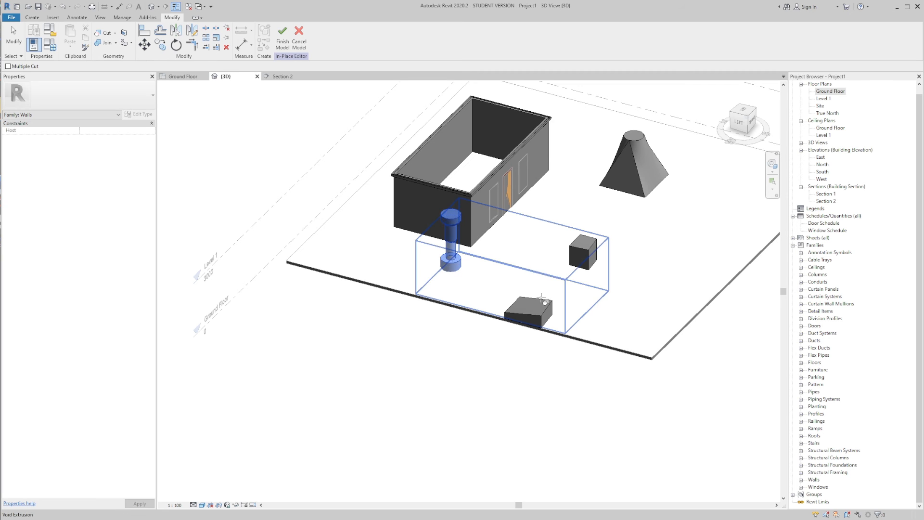
{"action": "left_click", "coordinate": [452, 242]}
Step: Pull the void's end face back into the revolved column so that it cuts only part of it
{"action": "scroll", "coordinate": [452, 242], "scroll_direction": "up", "scroll_amount": 2}
{"action": "left_click", "coordinate": [439, 220]}
{"action": "middle_click_drag", "start_coordinate": [439, 221], "coordinate": [426, 268], "text": "shift"}
{"action": "left_click_drag", "start_coordinate": [426, 268], "coordinate": [429, 269]}
{"action": "middle_click_drag", "start_coordinate": [433, 268], "coordinate": [446, 272], "text": "shift"}
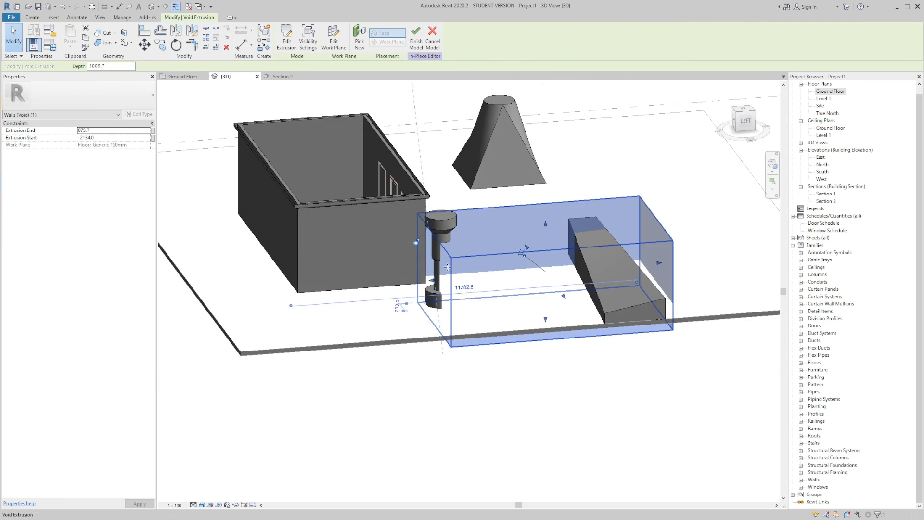
Step: Fine-tune the void's faces around the revolved column to leave a partial cut along its side, and deselect the void
{"action": "scroll", "coordinate": [445, 272], "scroll_direction": "up", "scroll_amount": 3}
{"action": "left_click_drag", "start_coordinate": [426, 290], "coordinate": [418, 290]}
{"action": "middle_click_drag", "start_coordinate": [480, 275], "coordinate": [464, 268], "text": "shift"}
{"action": "left_click_drag", "start_coordinate": [419, 281], "coordinate": [437, 281]}
{"action": "middle_click_drag", "start_coordinate": [492, 272], "coordinate": [399, 255], "text": "shift"}
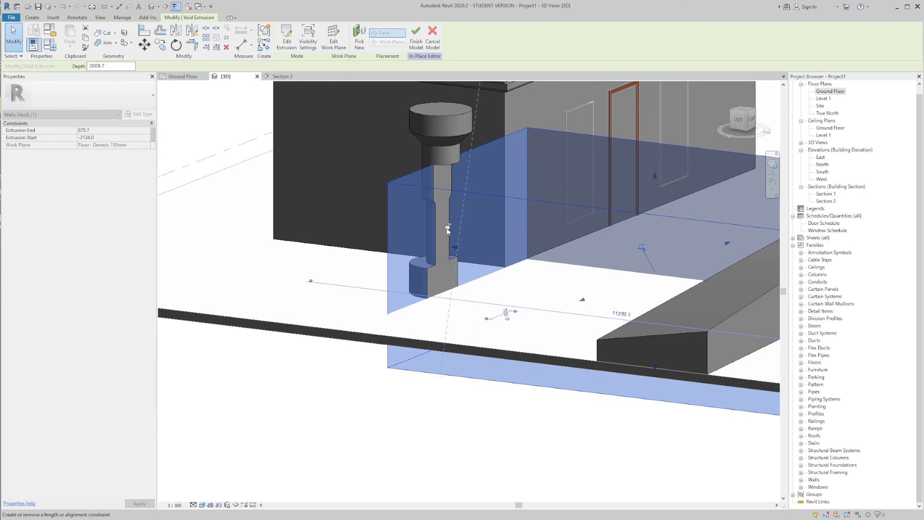
{"action": "middle_click_drag", "start_coordinate": [458, 251], "coordinate": [582, 261], "text": "shift"}
{"action": "left_click_drag", "start_coordinate": [450, 286], "coordinate": [463, 287]}
{"action": "left_click", "coordinate": [538, 267]}
{"action": "scroll", "coordinate": [532, 241], "scroll_direction": "down", "scroll_amount": 3}
{"action": "middle_click_drag", "start_coordinate": [532, 266], "coordinate": [479, 308], "text": "shift"}
Step: Finish the in-place Walls model, keeping the void cuts in the swept blend and revolved column
{"action": "left_click", "coordinate": [32, 18]}
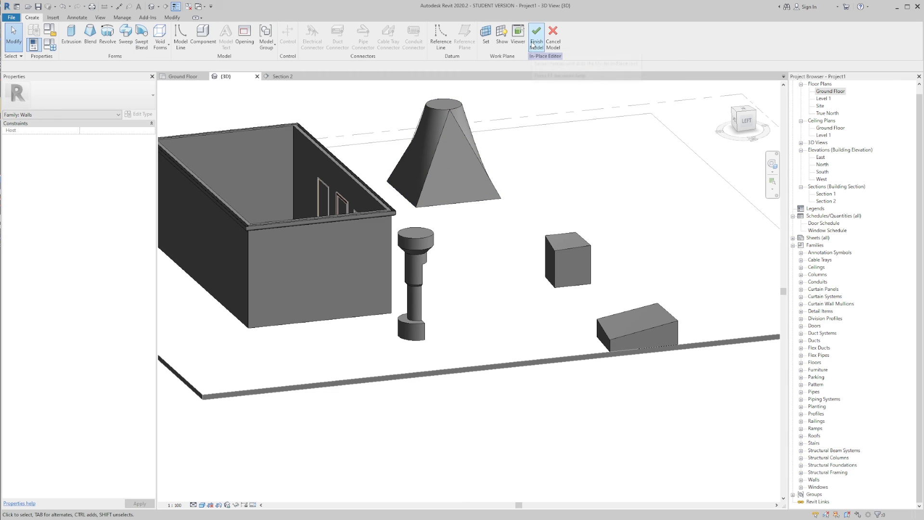
{"action": "scroll", "coordinate": [542, 155], "scroll_direction": "down", "scroll_amount": 2}
{"action": "scroll", "coordinate": [540, 149], "scroll_direction": "up", "scroll_amount": 1}
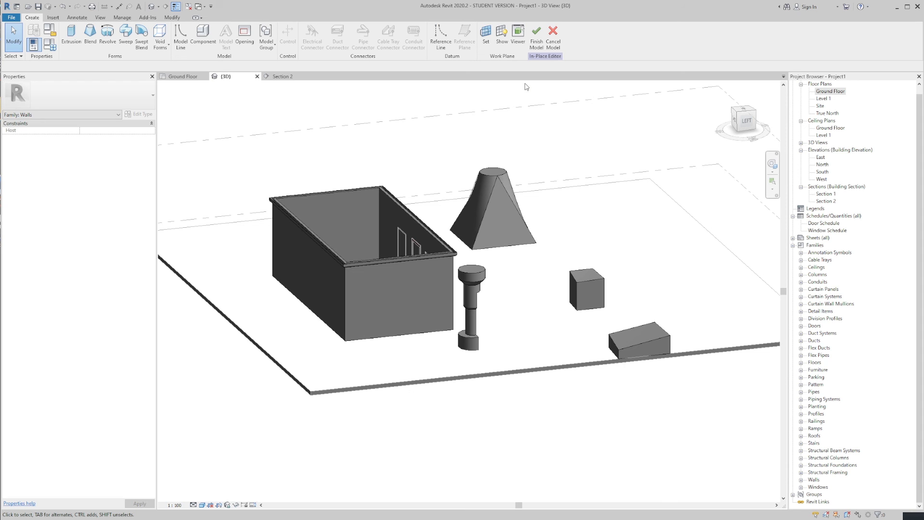
{"action": "left_click", "coordinate": [536, 38]}
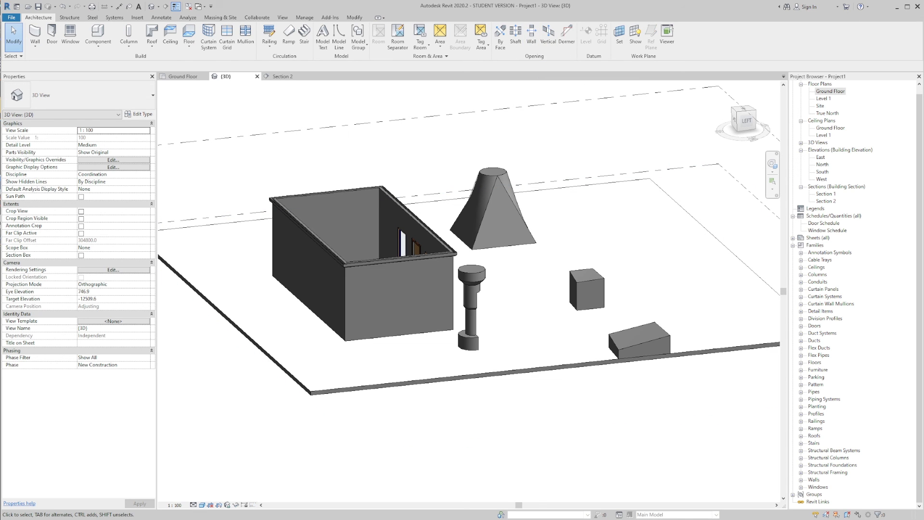